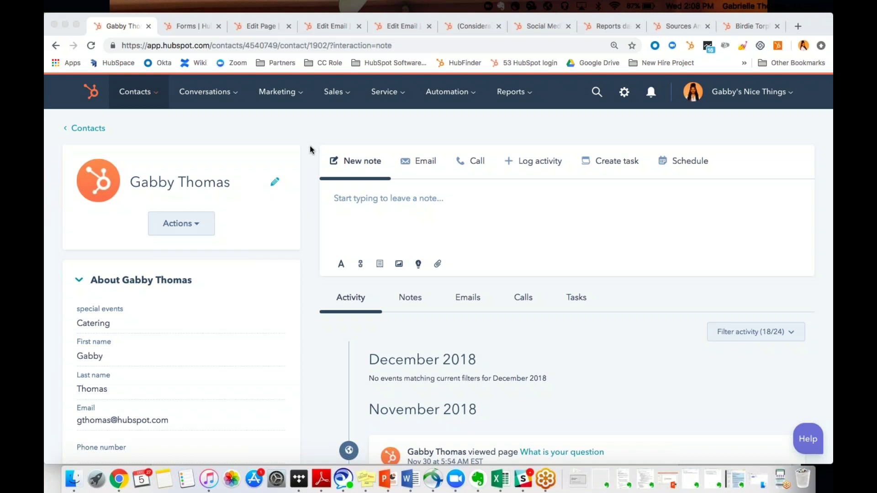
- Review the contact record's properties and its activity timeline
scroll(310, 149, down, 5)
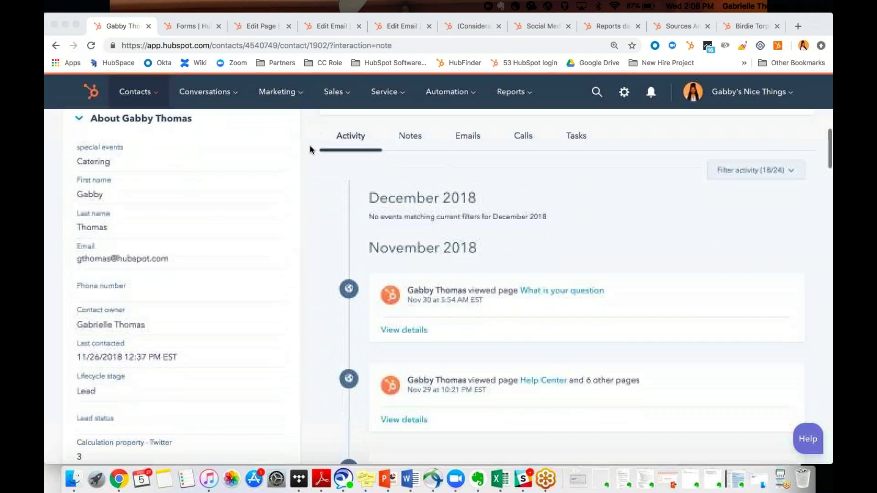
scroll(310, 149, down, 8)
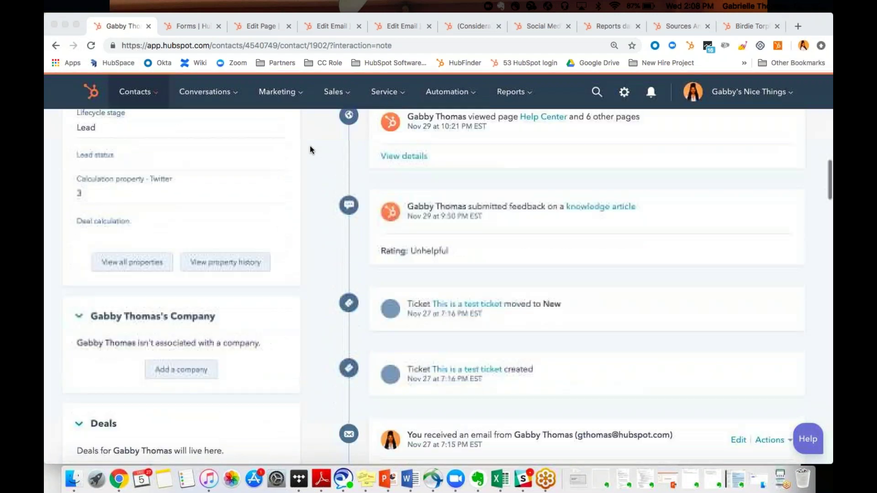
scroll(309, 140, up, 10)
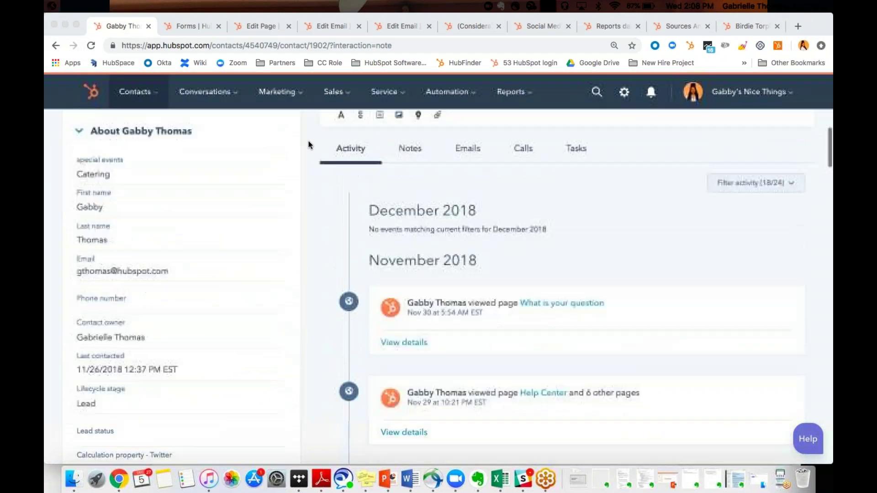
scroll(312, 120, up, 2)
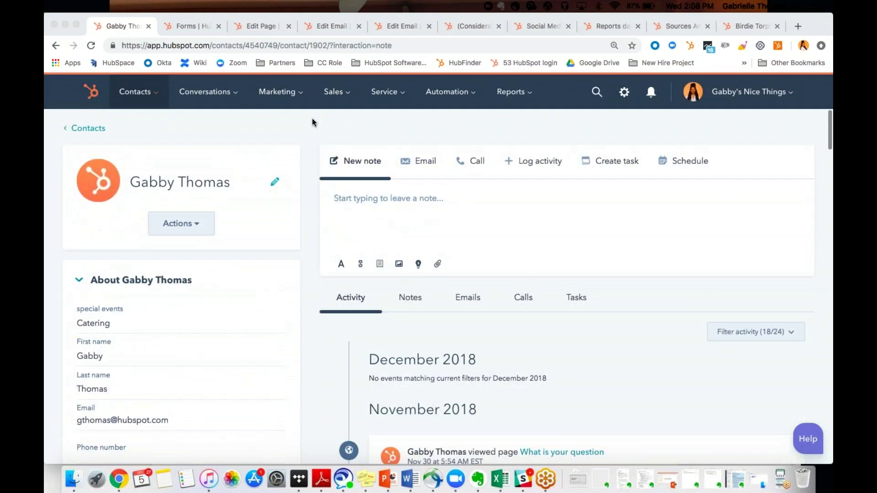
- In the Consideration - Banana and Oatmeal Download form, add a Phone number field between First name and Last name
click(181, 28)
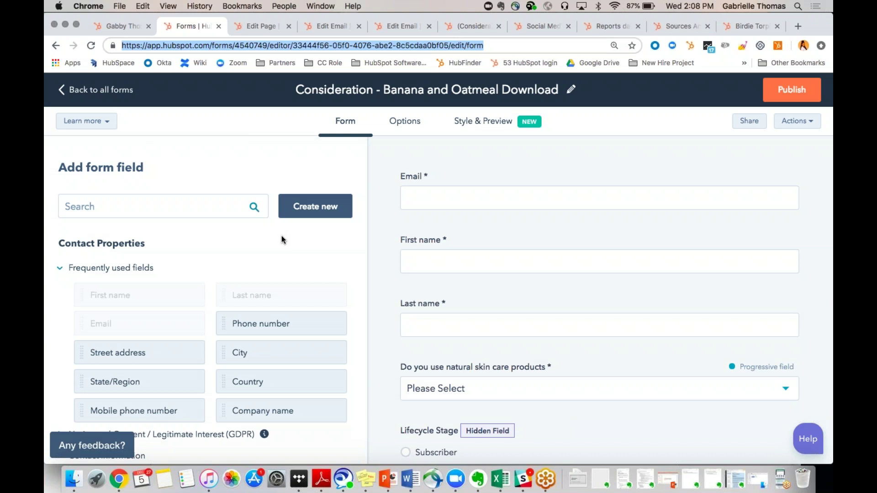
drag(282, 320, 485, 274)
scroll(430, 212, down, 3)
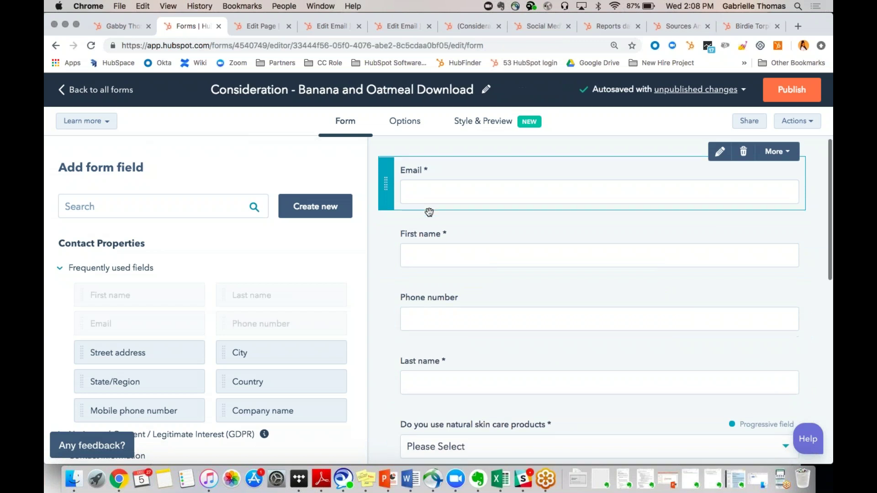
- Review the form's hidden Lifecycle Stage field and expand the queued progressive fields
scroll(429, 211, down, 5)
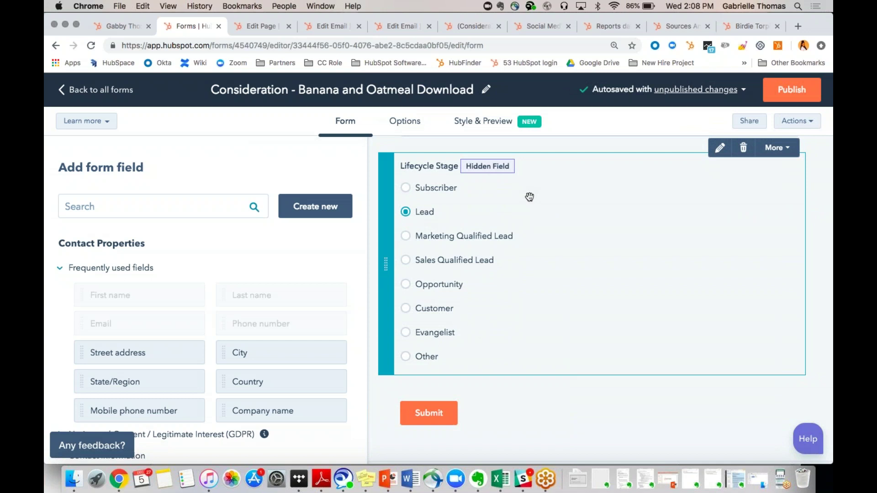
scroll(530, 196, down, 3)
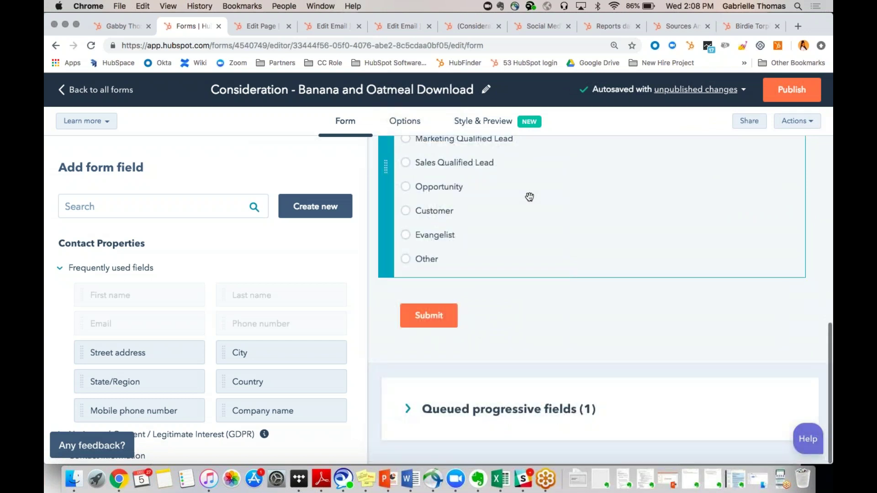
click(408, 415)
scroll(504, 332, down, 3)
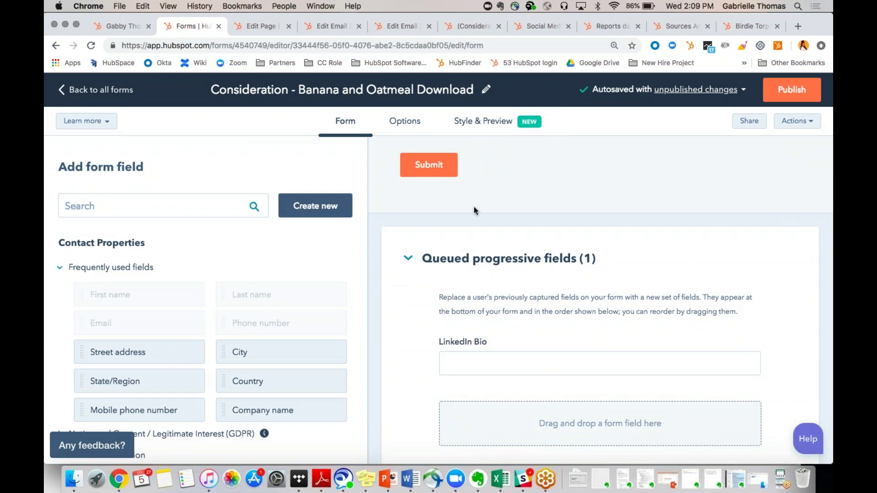
- Switch to the Oatmeal and Banana Face Mask Recipe landing page editor and show its list of modules
click(248, 28)
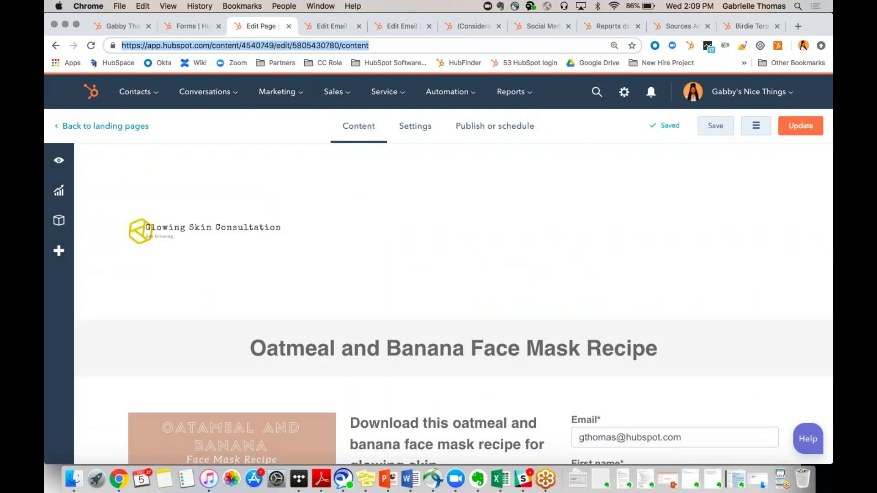
click(58, 220)
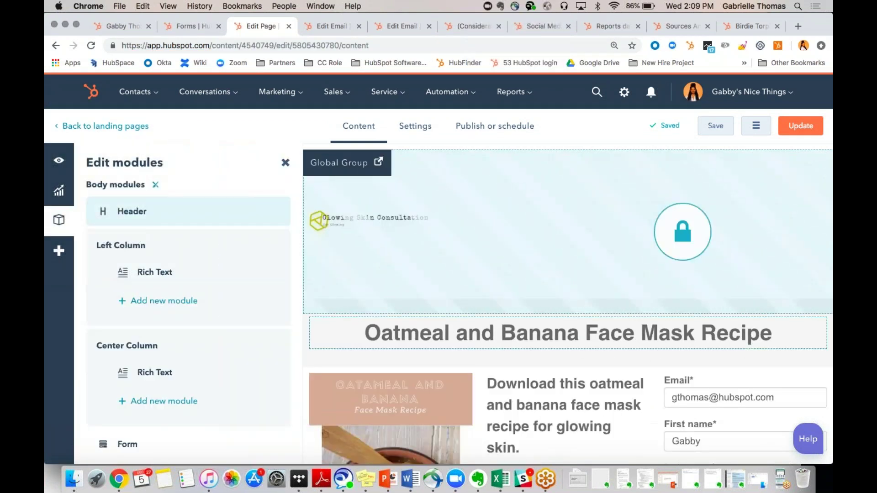
- Preview the landing page on a tablet in landscape orientation
click(60, 162)
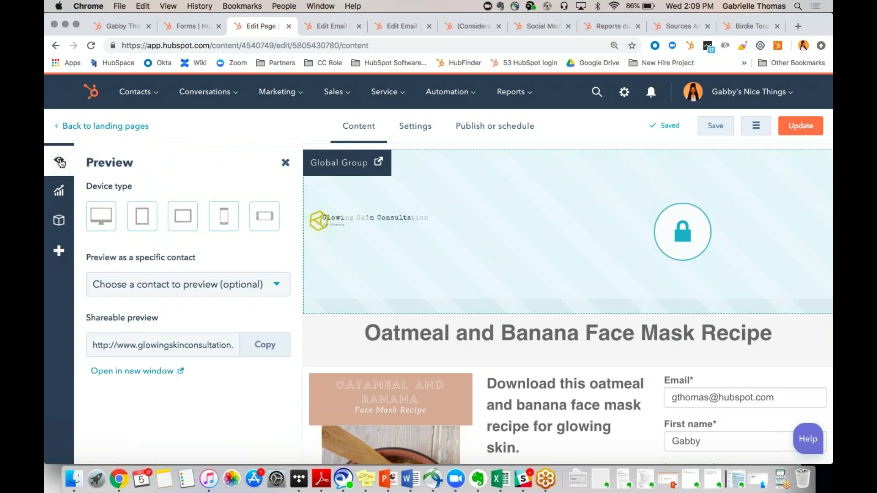
click(154, 223)
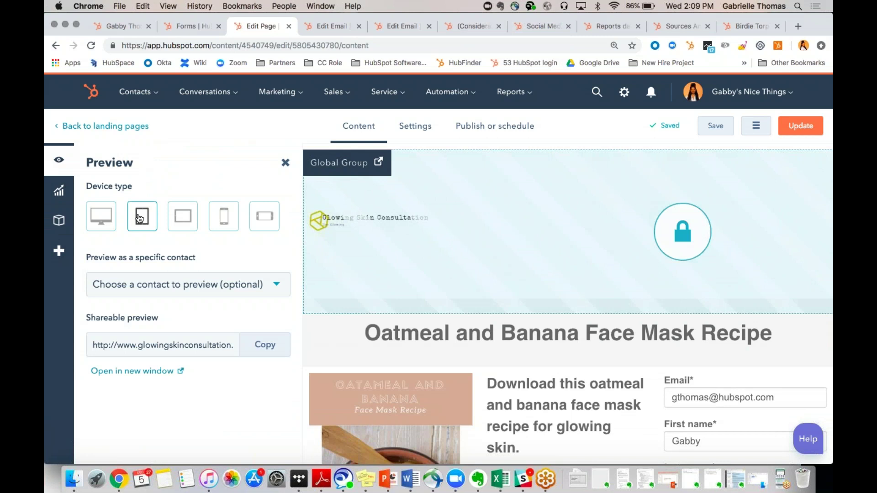
click(177, 223)
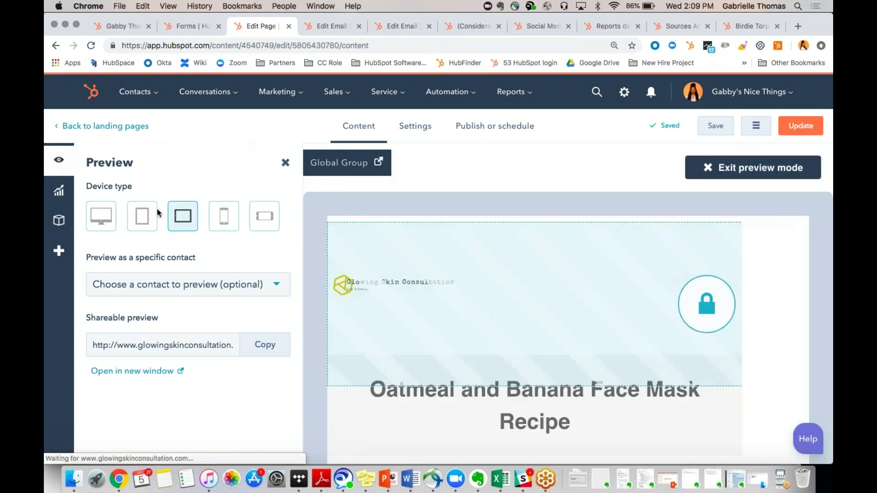
click(286, 163)
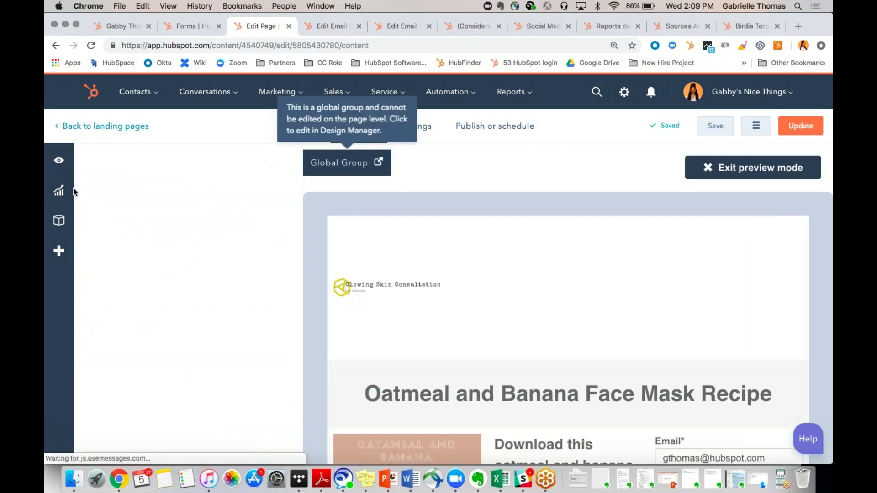
- Review the optimization suggestions for the landing page and close them
click(61, 191)
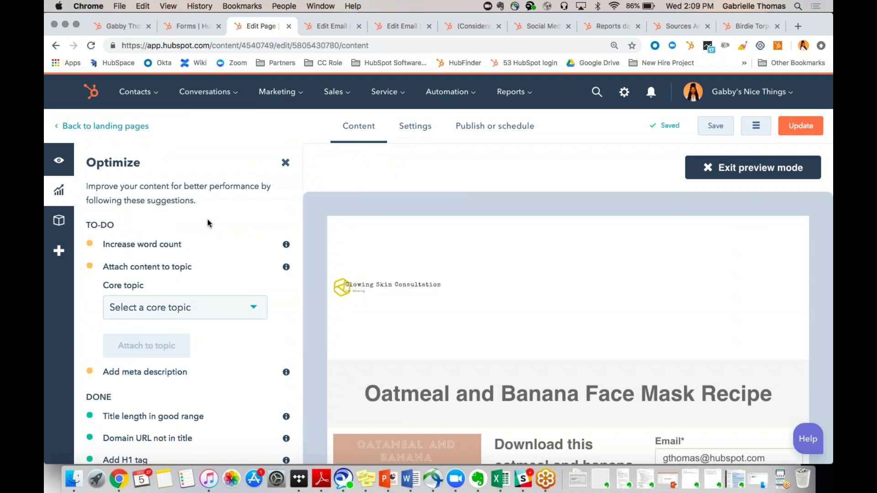
scroll(208, 219, down, 4)
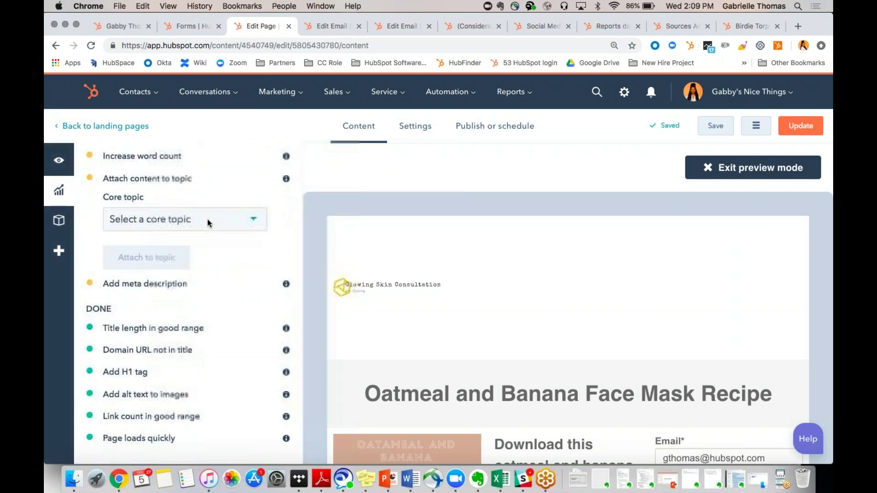
scroll(207, 219, up, 4)
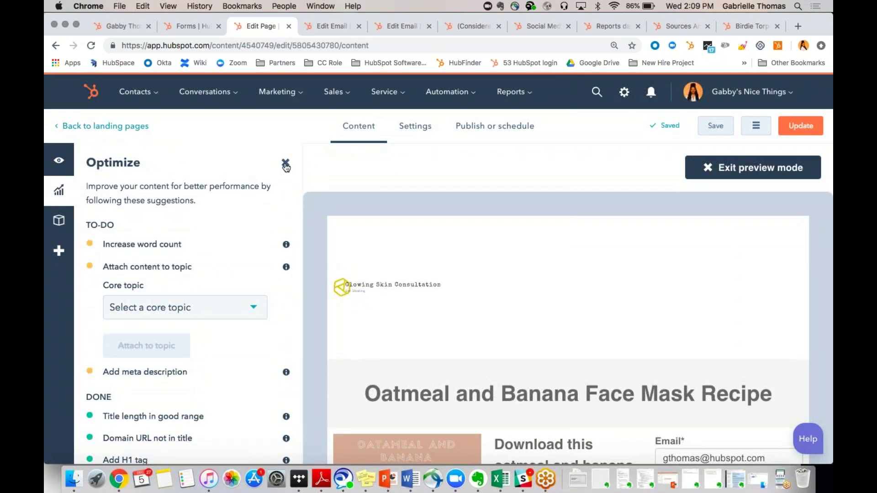
click(286, 164)
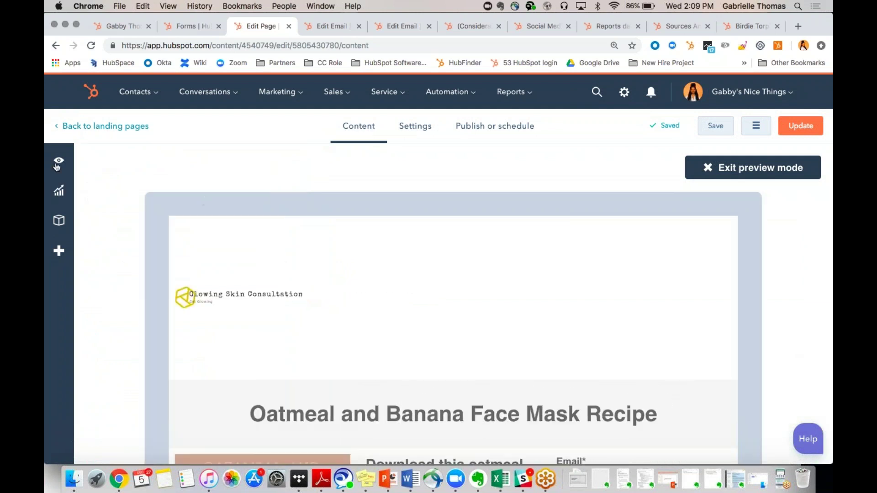
- Return the landing page preview to the desktop device type
click(57, 163)
click(101, 216)
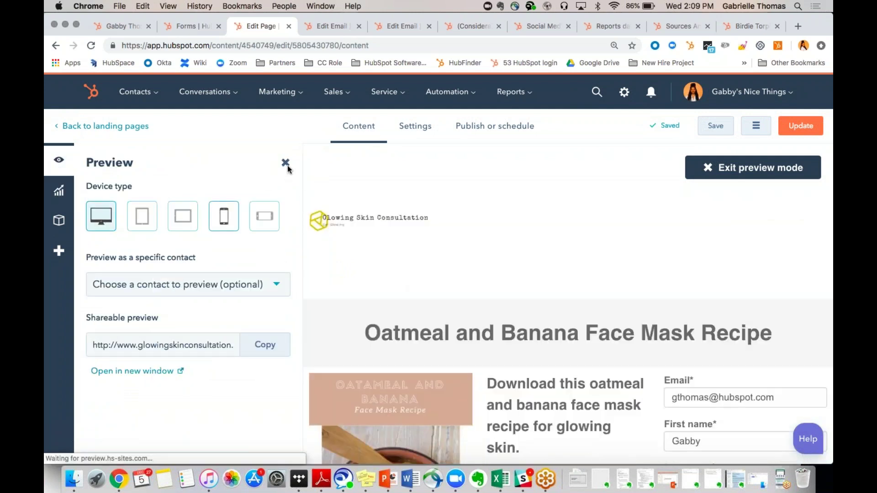
click(287, 165)
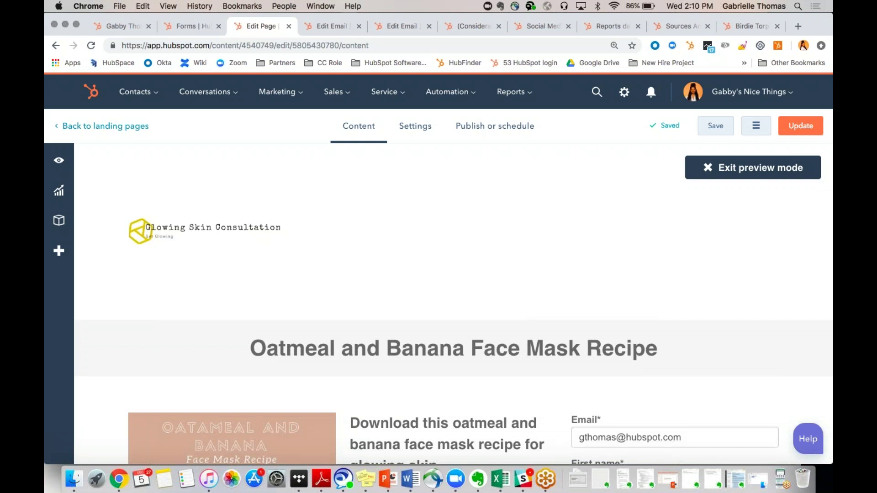
- Open the landing page's form module and examine which criteria smart content can be based on, without creating a rule
scroll(453, 393, down, 5)
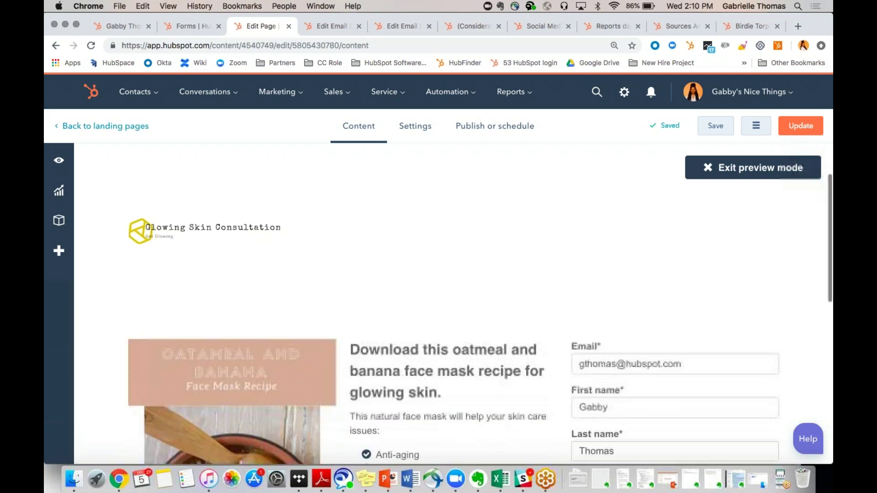
click(621, 372)
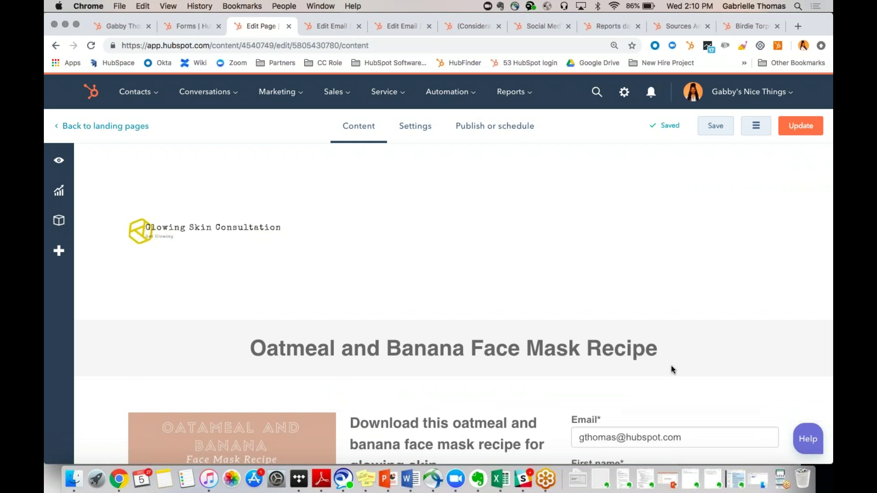
click(663, 313)
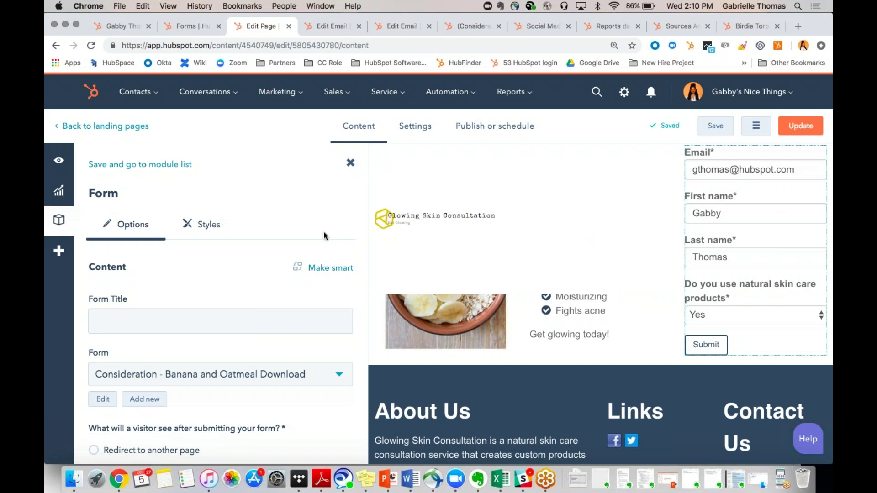
click(326, 270)
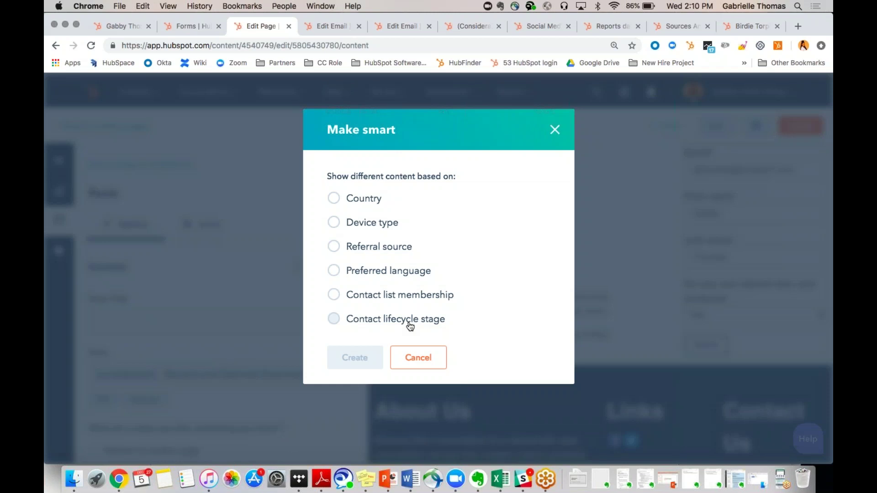
click(555, 133)
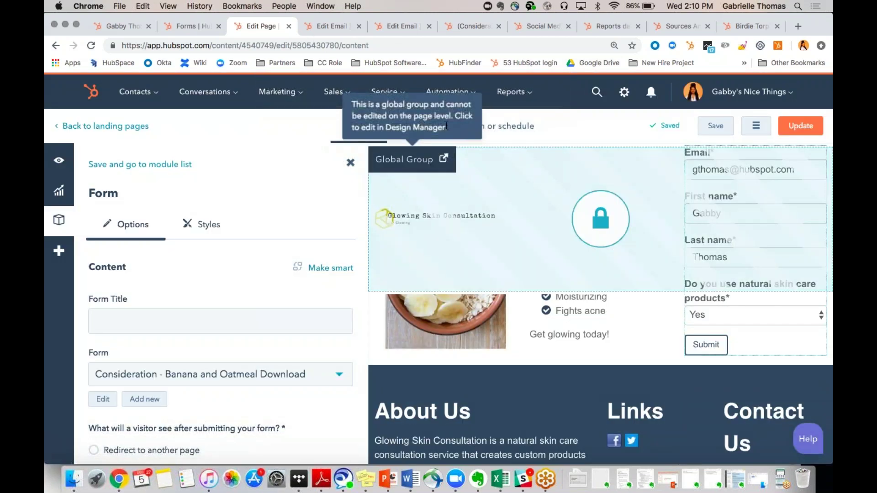
- View the landing page's settings and its publishing options
click(496, 126)
click(417, 126)
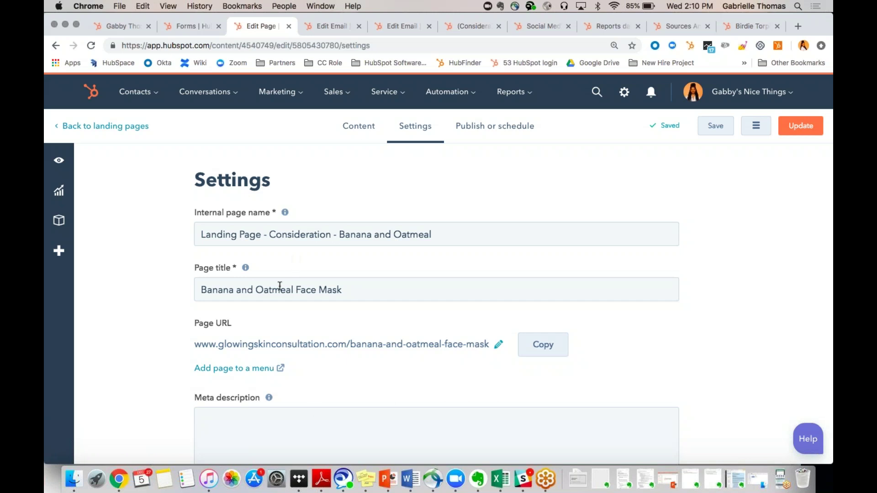
click(523, 130)
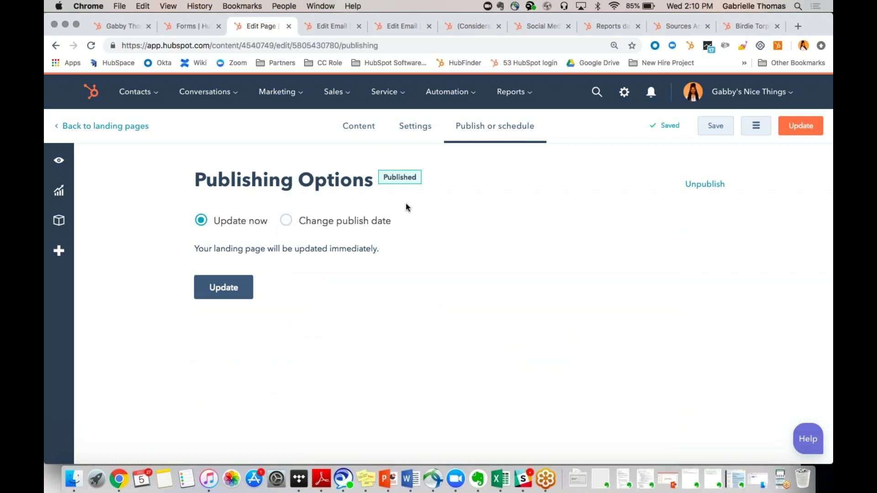
- View the C>D 1: Download email, and switch to the Test - demo email to examine its plain text version
click(328, 25)
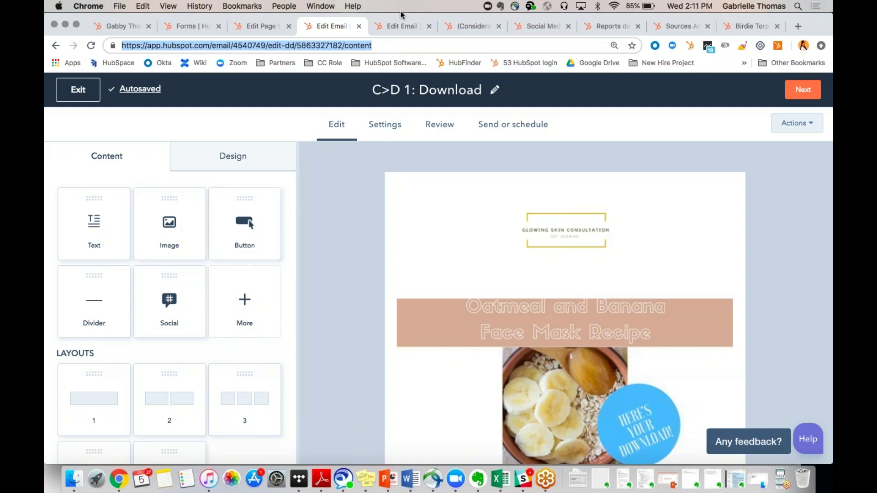
click(394, 28)
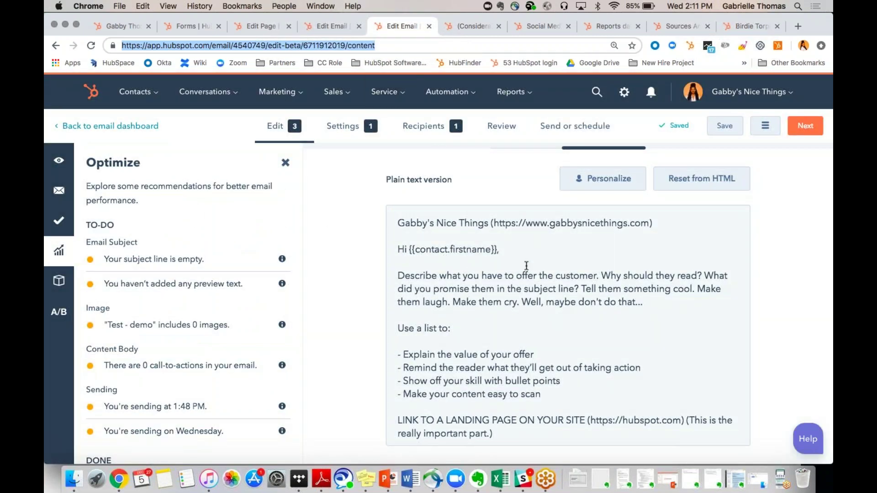
scroll(526, 266, up, 1)
scroll(526, 266, down, 1)
scroll(527, 266, down, 1)
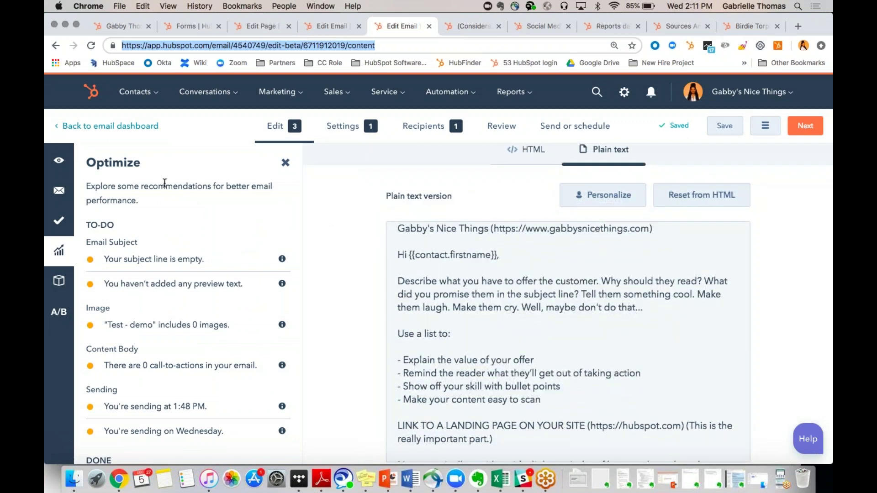
- Close the Test - demo email's optimization recommendations and look over its subject line, preview text and plain text sections
click(164, 247)
click(286, 164)
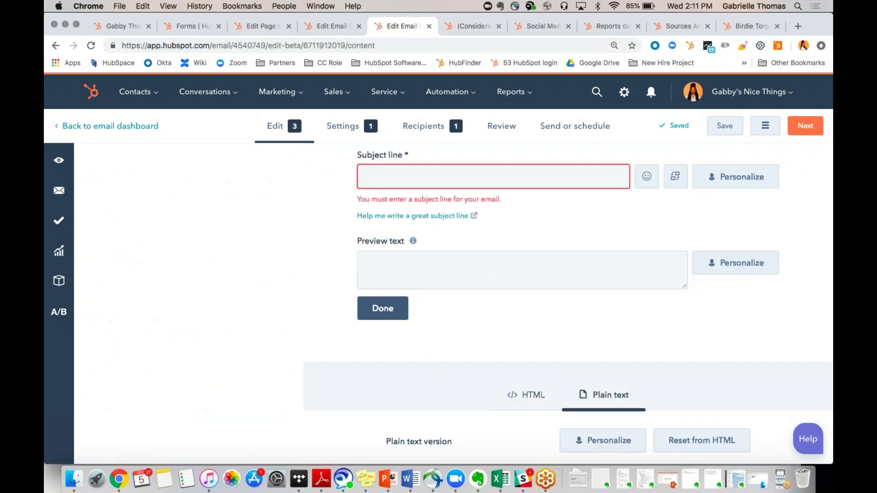
scroll(329, 263, down, 6)
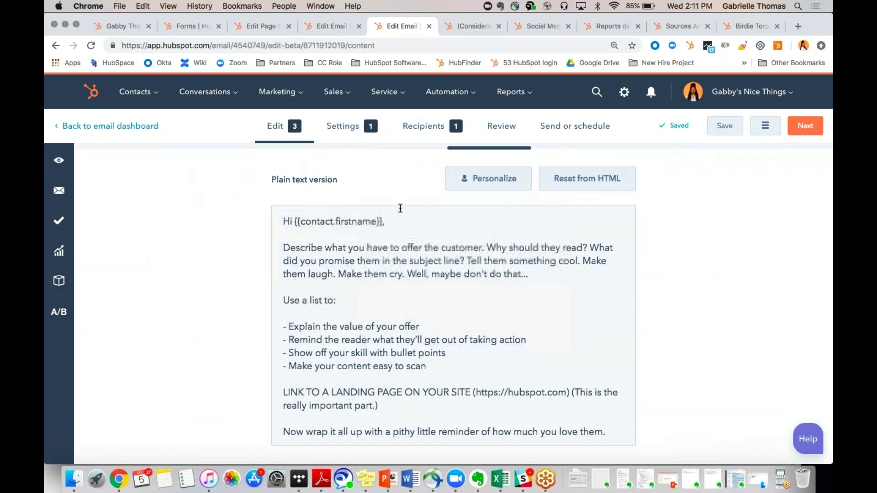
- Look over the body of the C>D 1: Download email, including its First name and Became a lead date personalization tokens
click(320, 30)
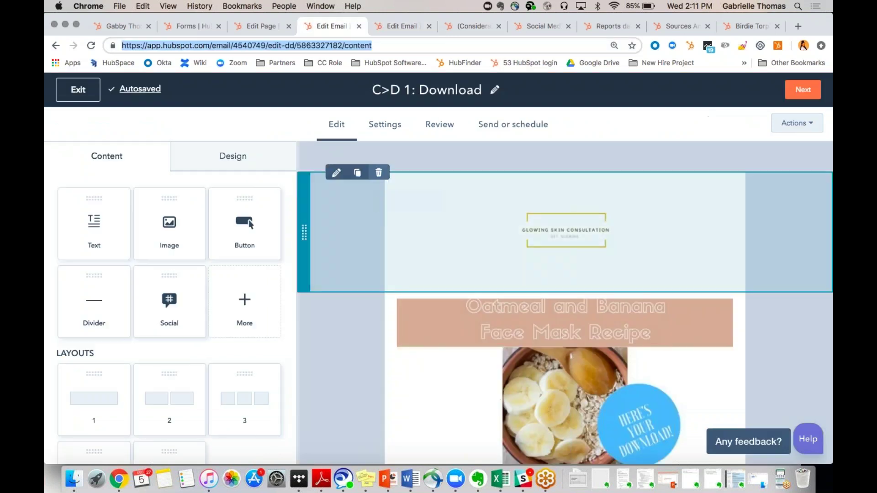
scroll(565, 228, down, 5)
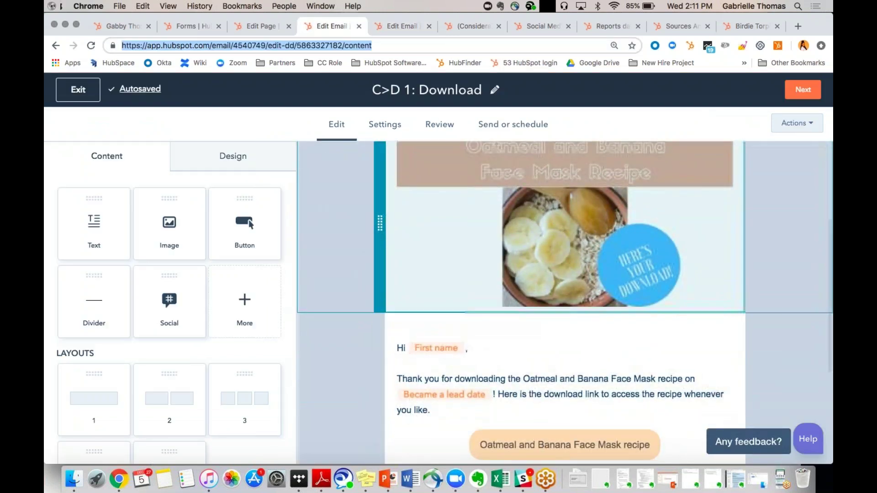
scroll(471, 307, down, 2)
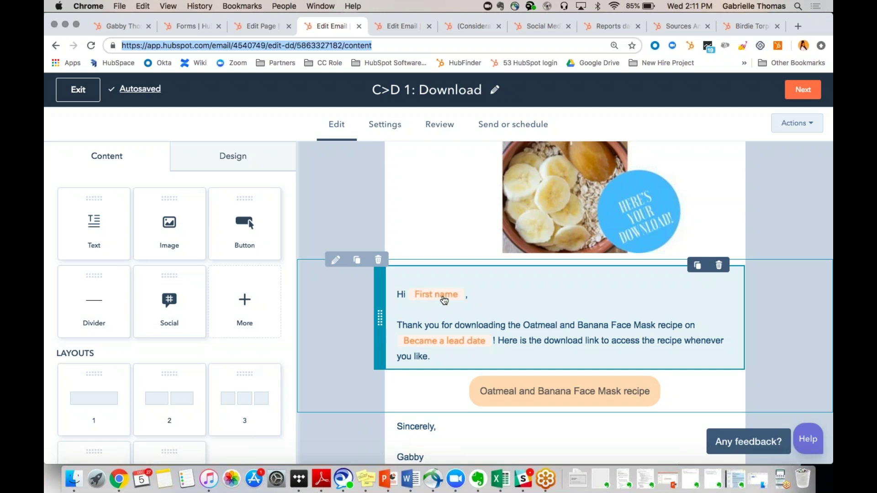
scroll(444, 300, down, 1)
scroll(444, 300, up, 2)
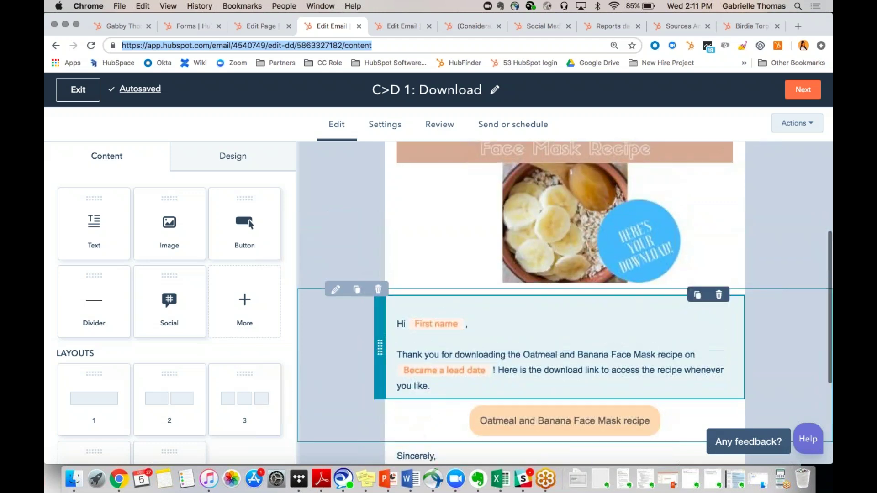
- Revisit the Test - demo email, the Banana & Oatmeal workflow, the download form and the face mask landing page
click(383, 21)
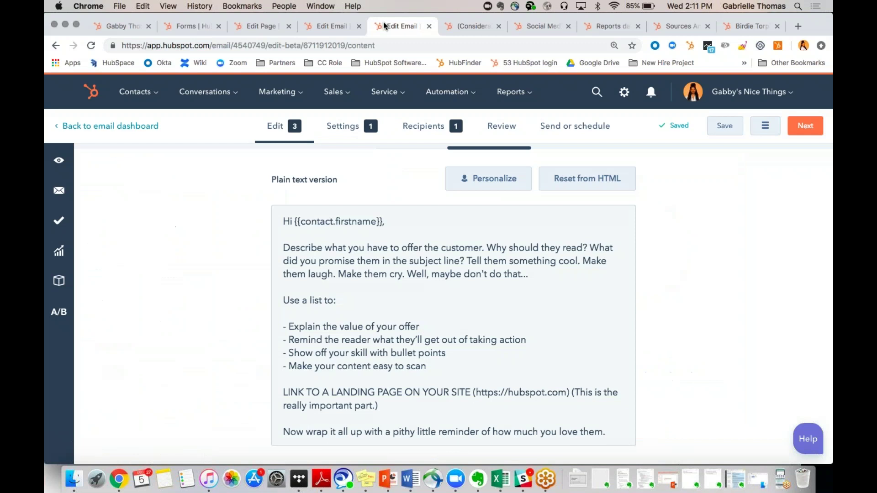
click(463, 27)
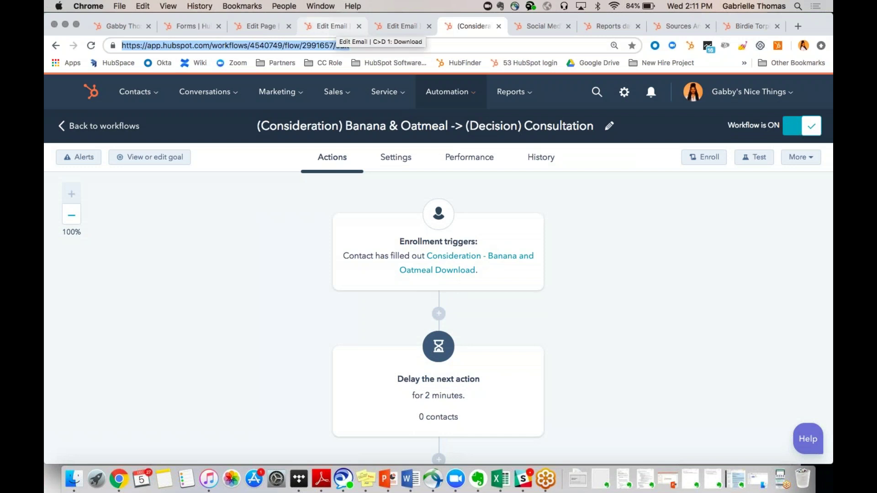
click(196, 26)
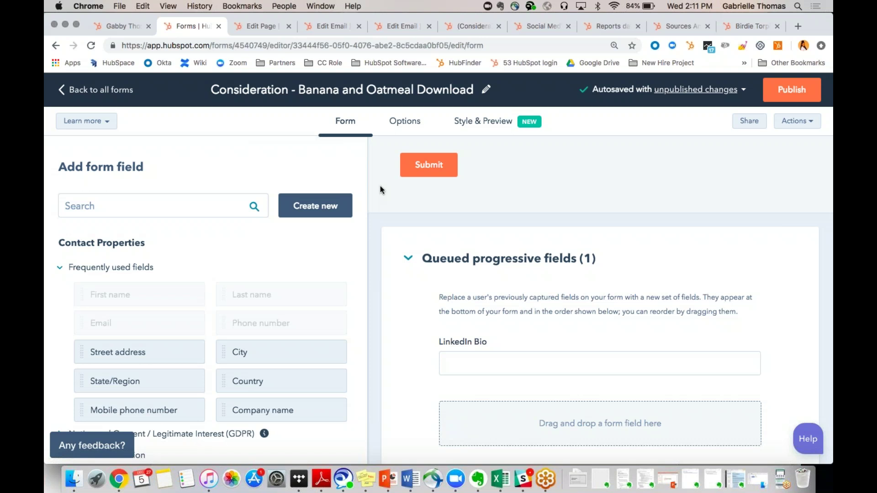
click(258, 26)
click(383, 140)
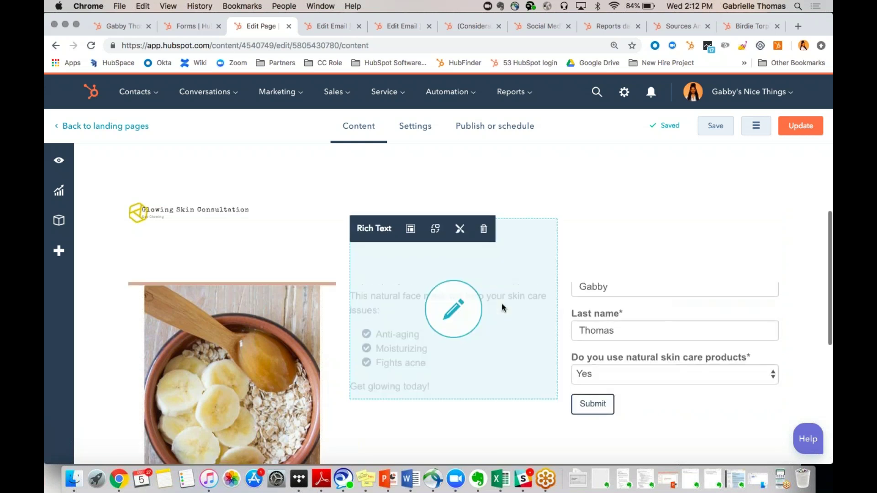
scroll(502, 306, up, 1)
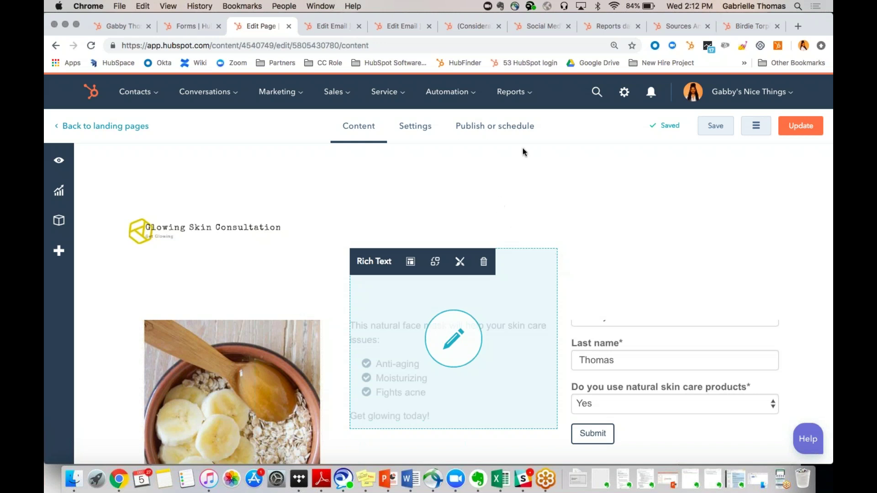
click(387, 31)
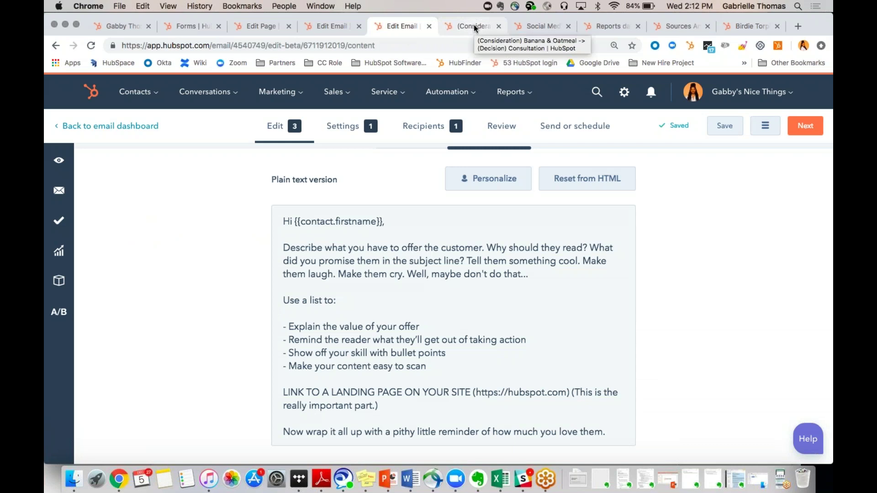
- Open the Banana & Oatmeal -> Consultation workflow and browse the actions available right after its enrollment trigger, without adding one
click(474, 26)
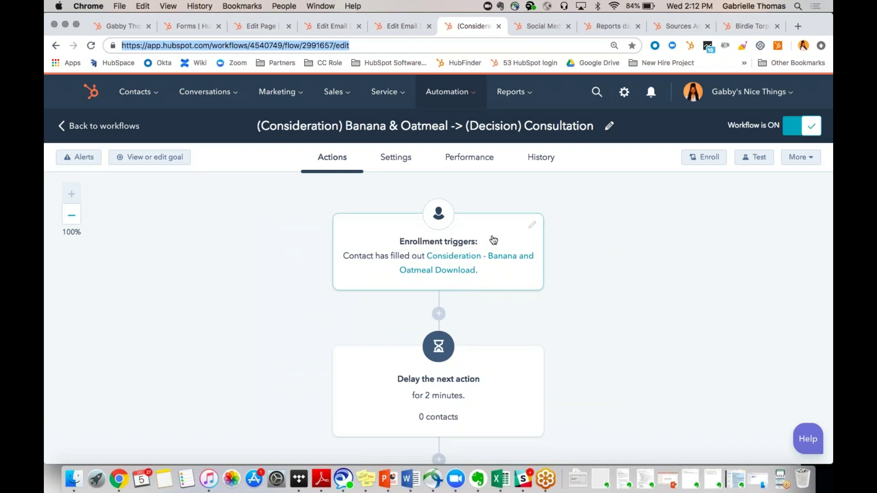
scroll(493, 240, down, 2)
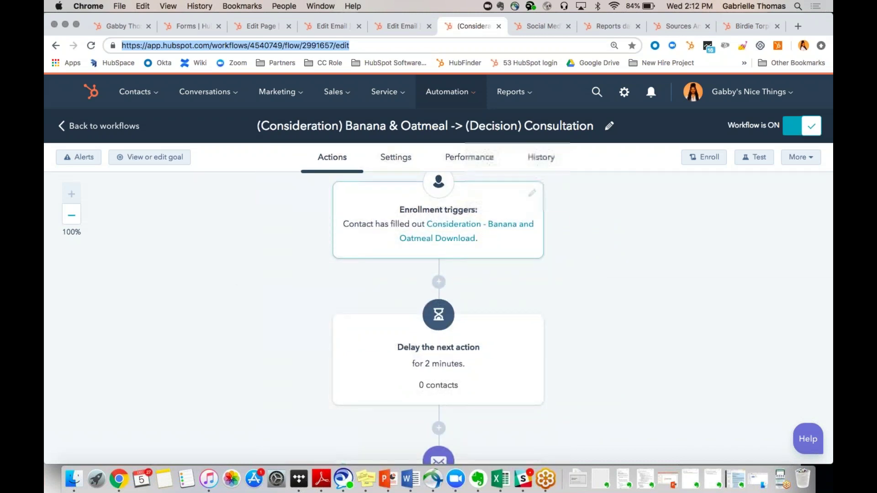
click(438, 283)
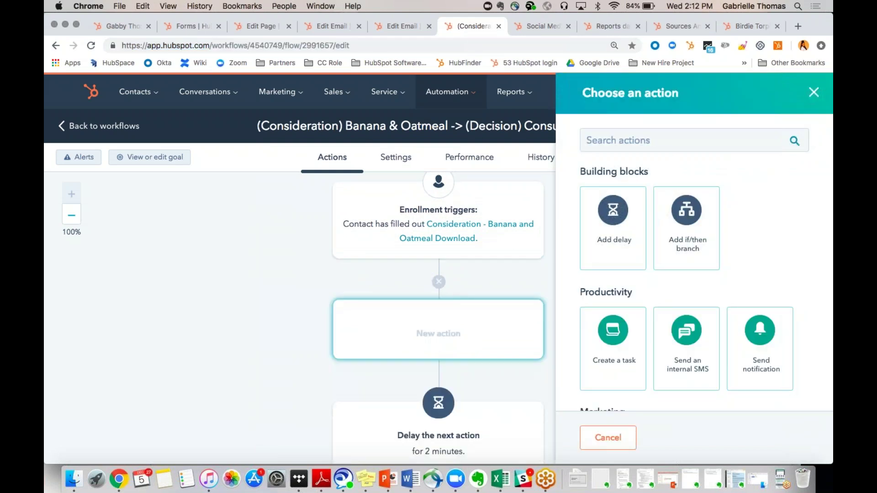
scroll(733, 206, down, 4)
scroll(733, 205, down, 3)
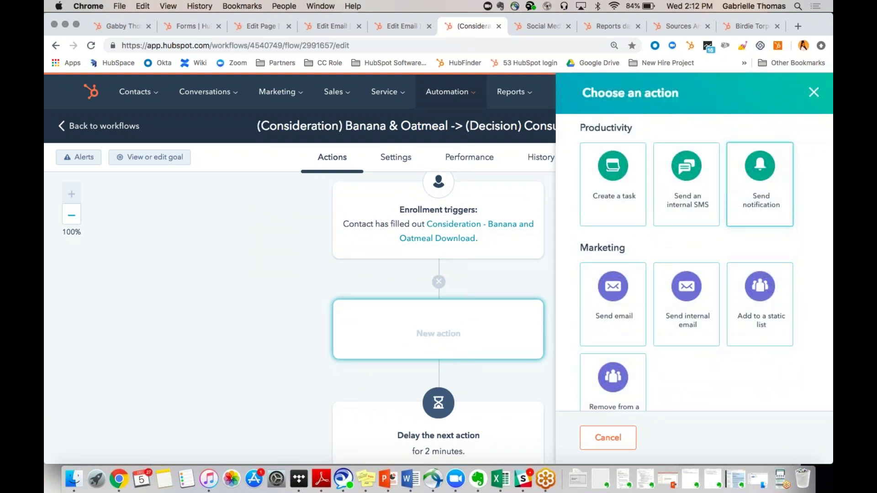
scroll(760, 183, down, 2)
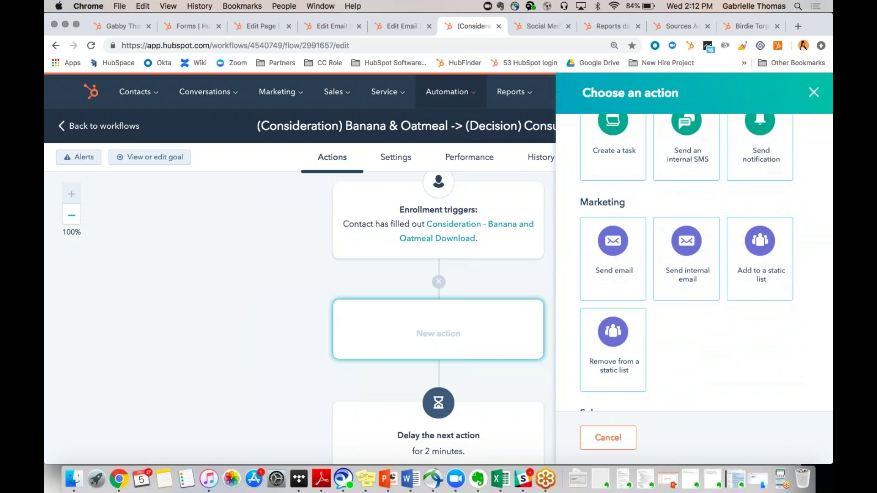
scroll(694, 262, down, 5)
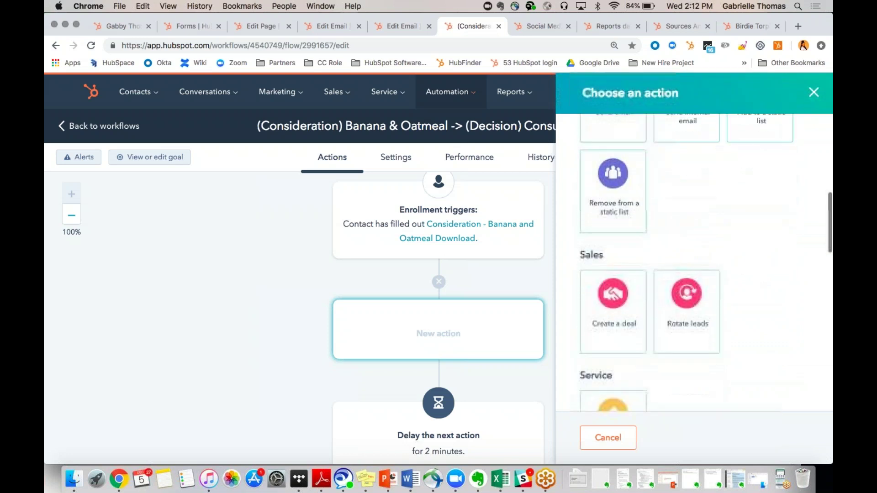
scroll(624, 273, down, 5)
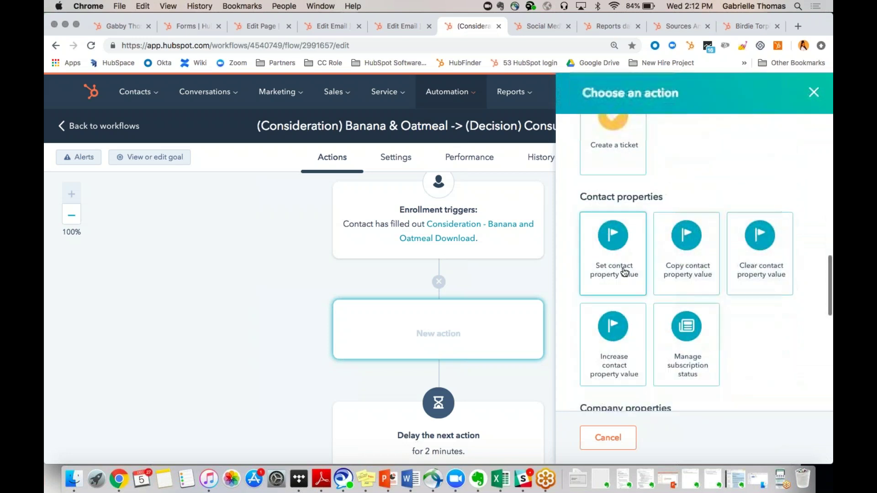
scroll(671, 248, down, 2)
scroll(672, 246, up, 5)
scroll(672, 247, up, 10)
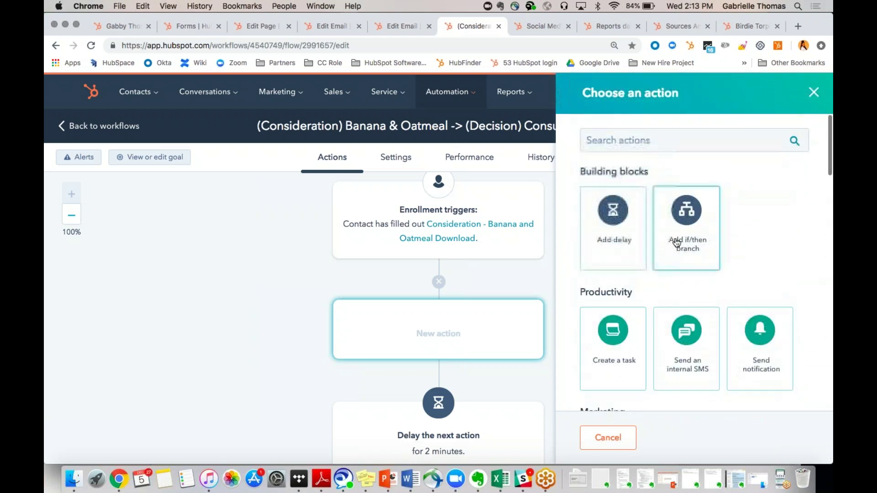
click(814, 92)
- Review the workflow down to its if/then branch and browse the actions available on the NO path, without adding one
scroll(439, 297, down, 15)
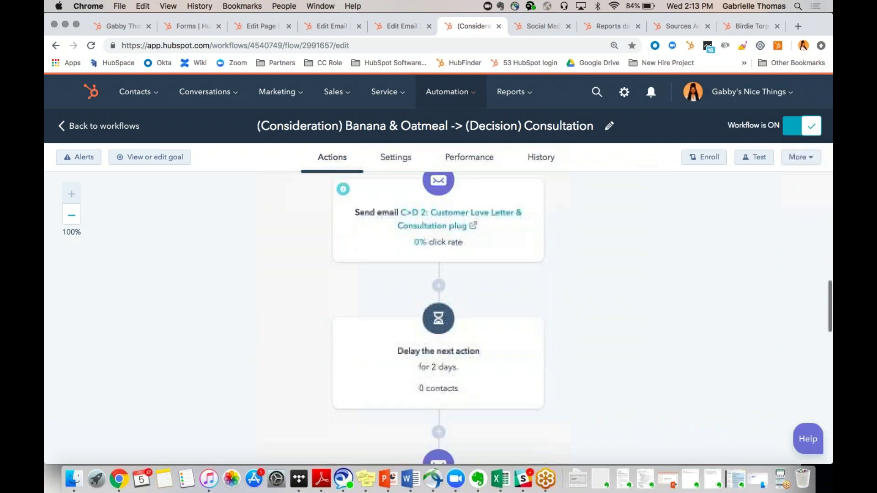
scroll(439, 297, up, 2)
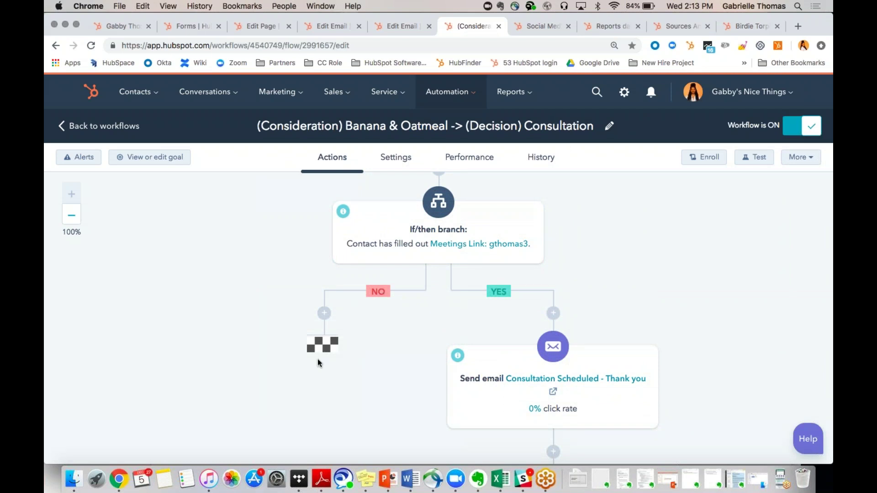
scroll(472, 322, down, 2)
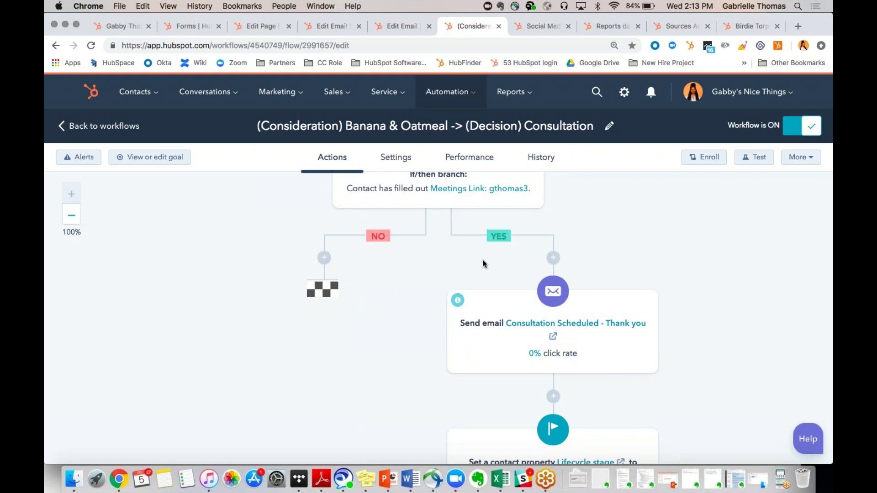
click(324, 257)
scroll(694, 265, down, 6)
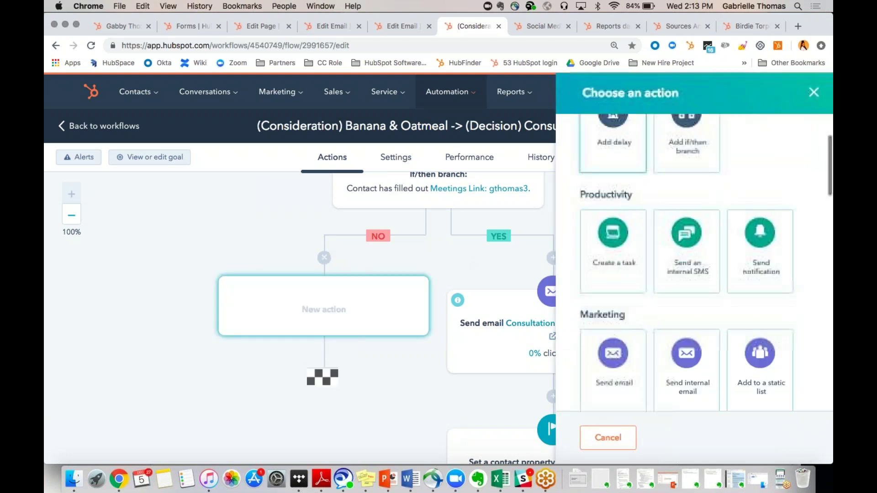
scroll(613, 229, down, 10)
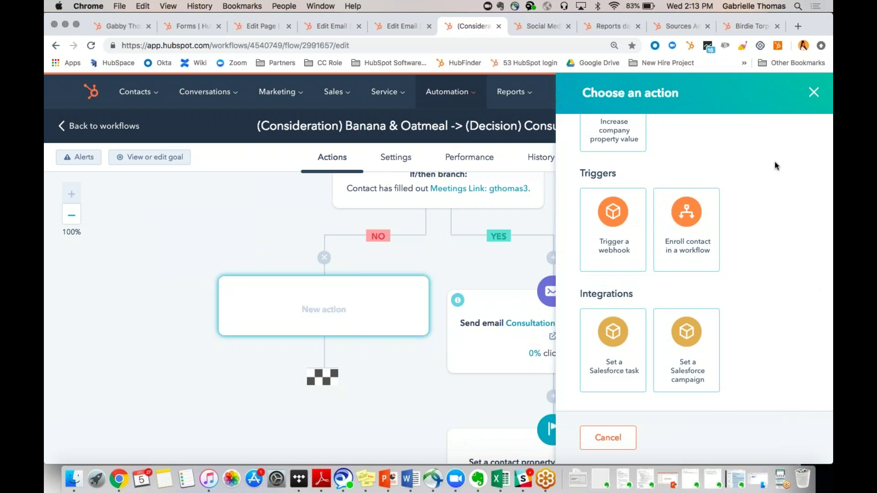
click(814, 93)
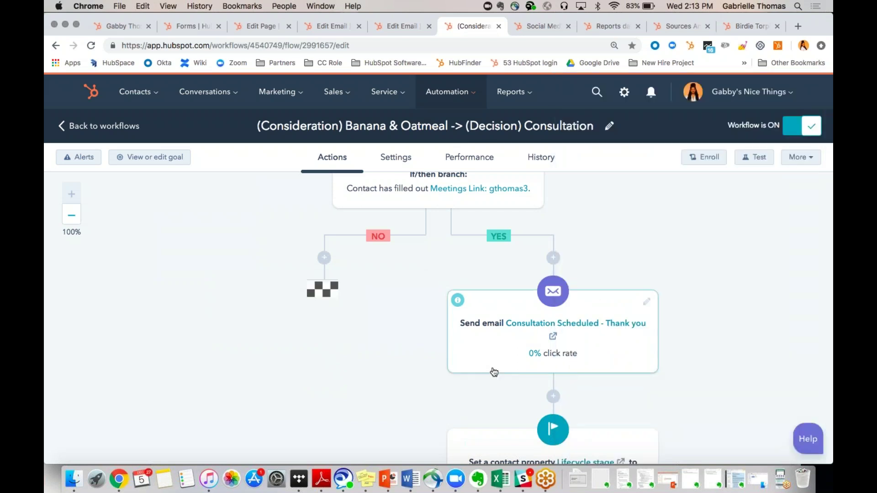
- Examine the workflow's performance, covering its top metrics, contact trends and email trends
scroll(494, 369, down, 10)
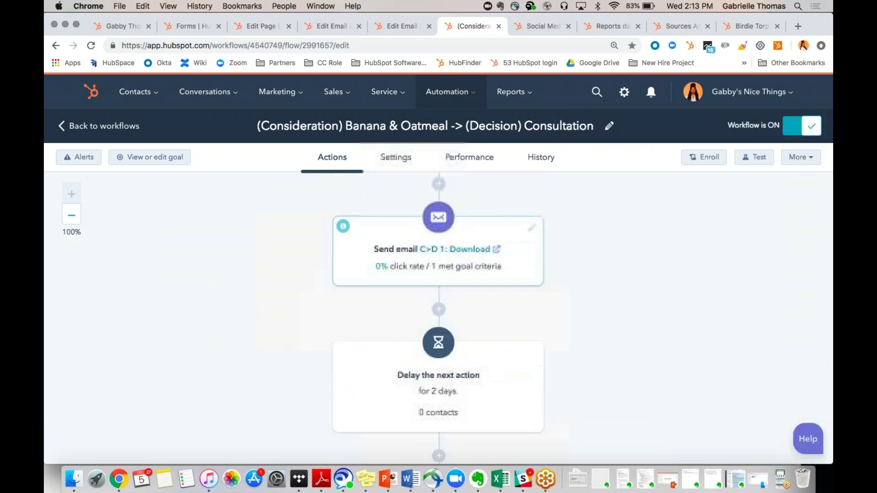
click(477, 160)
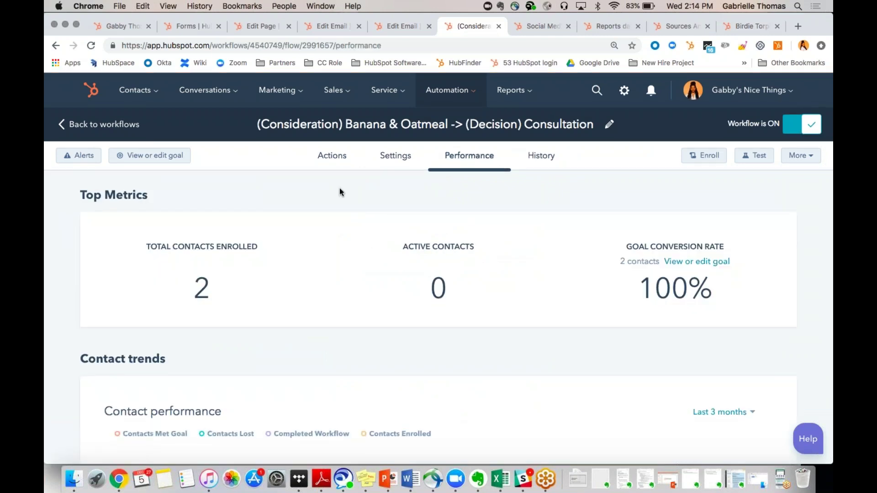
scroll(339, 189, down, 1)
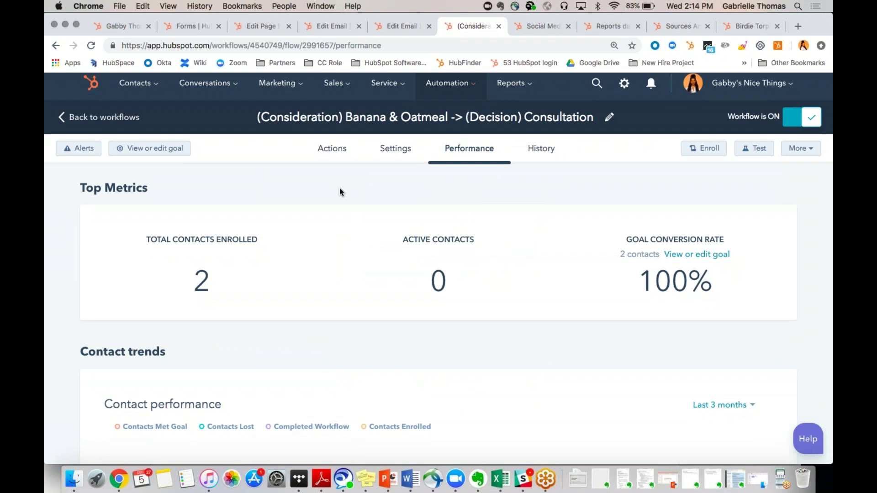
scroll(319, 233, down, 5)
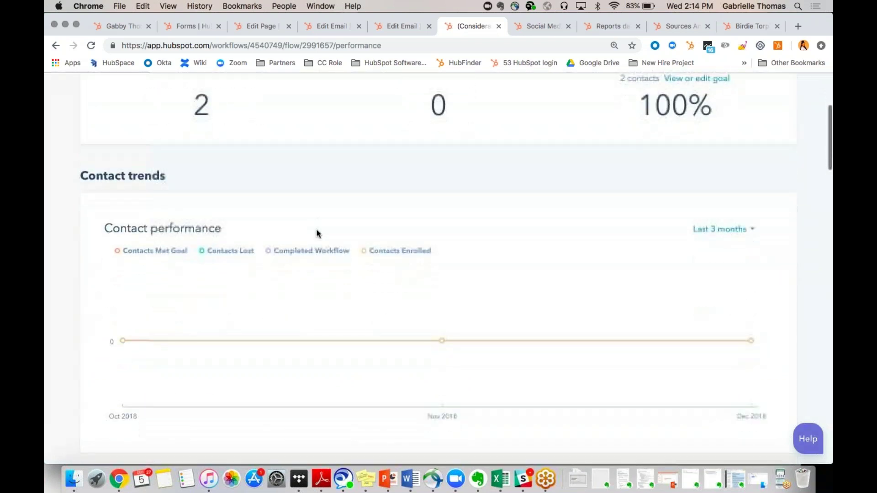
scroll(318, 234, down, 2)
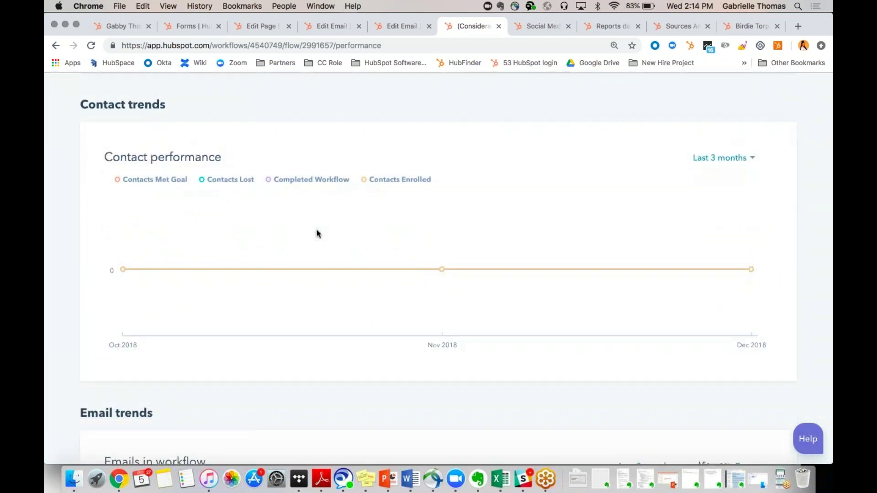
scroll(318, 233, down, 10)
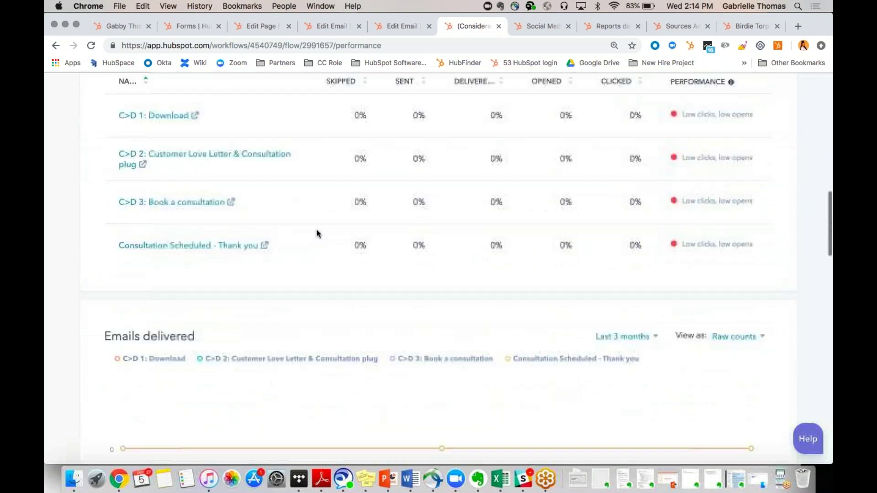
scroll(318, 233, up, 15)
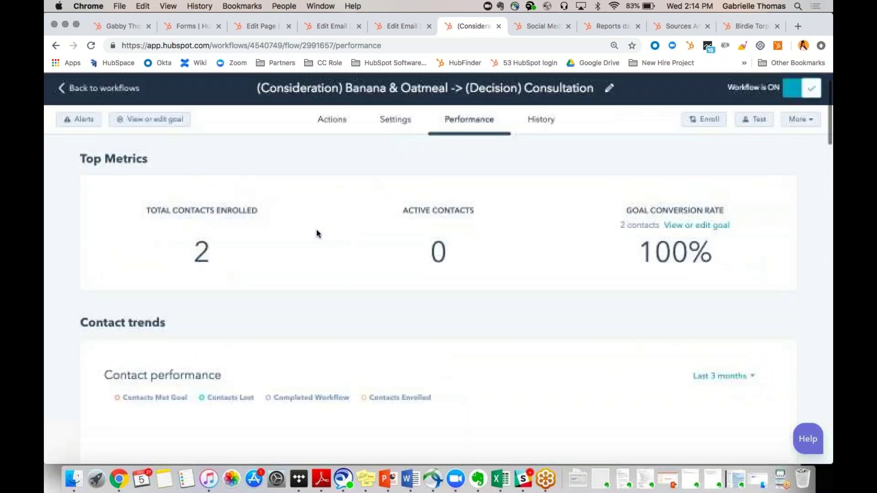
scroll(319, 233, up, 1)
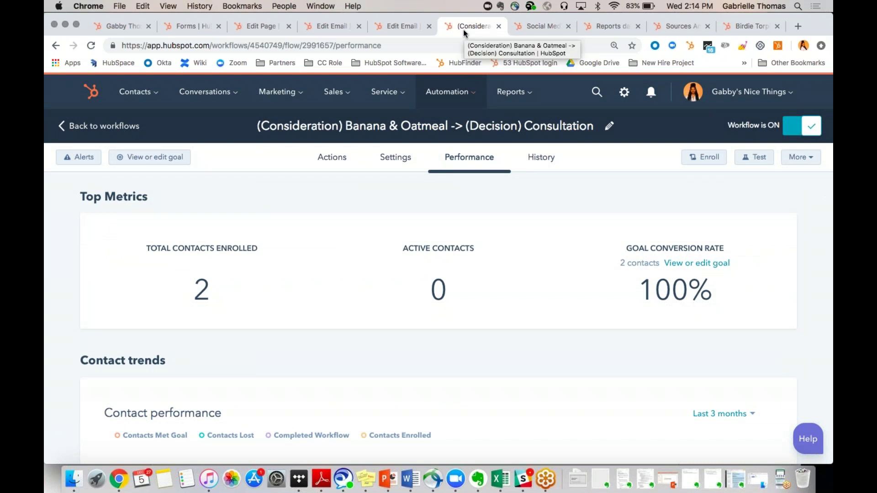
- Open the Social publishing page, start a new Facebook post and look at its image and content attachment options, without scheduling it
click(530, 27)
click(381, 182)
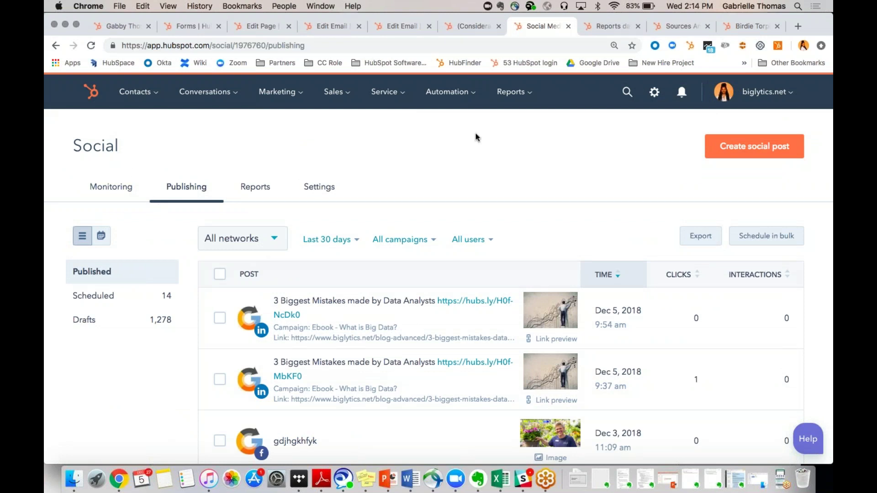
click(730, 146)
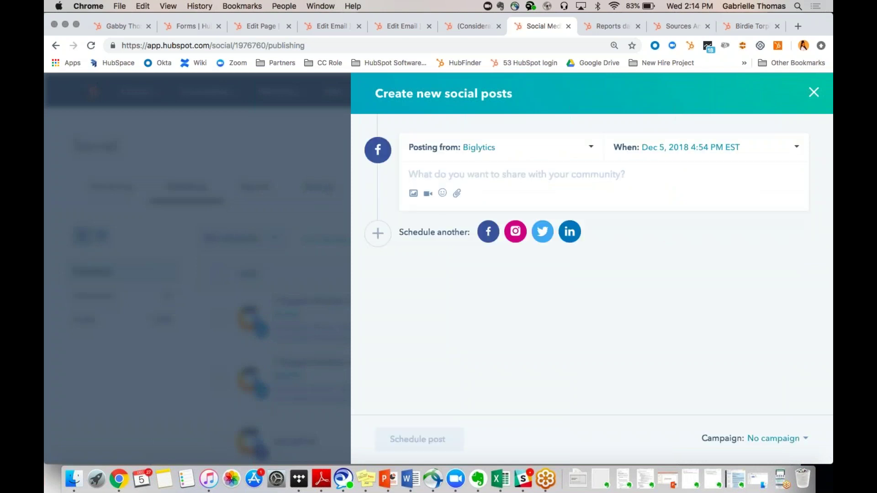
click(414, 194)
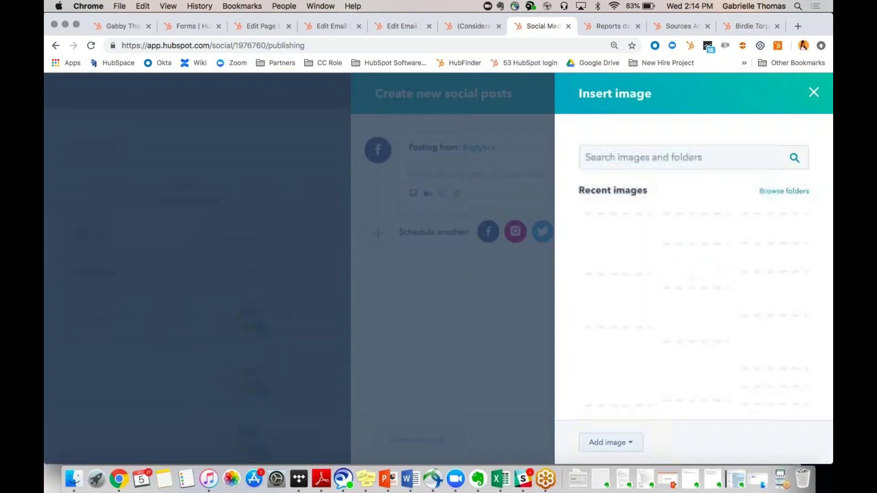
click(479, 182)
click(457, 194)
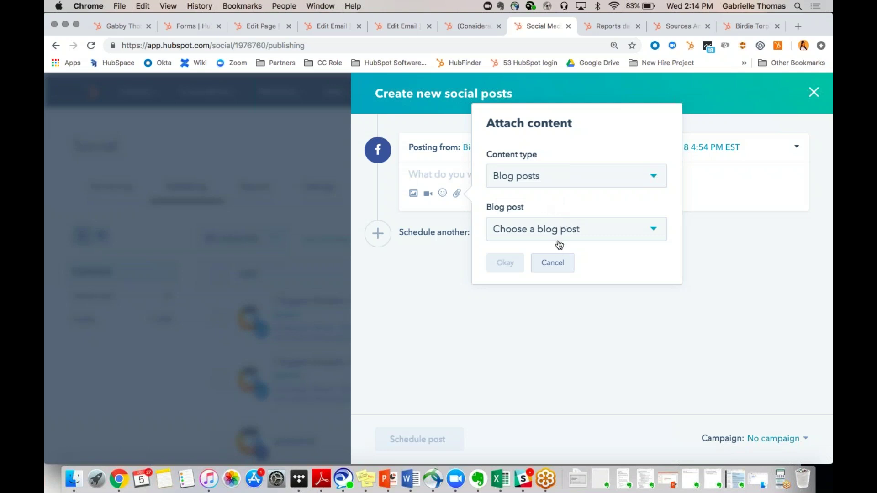
click(554, 264)
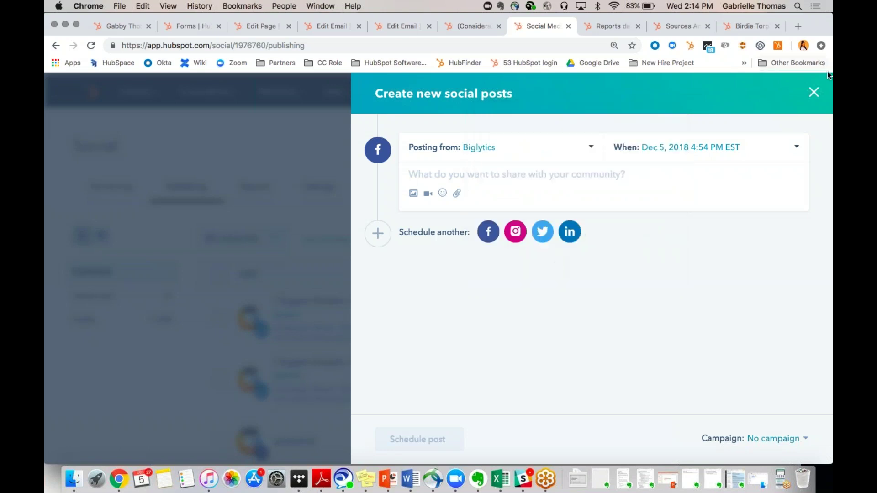
click(814, 93)
- Examine social monitoring, covering the available network filters, the All Activity feed, and the Twitter and competitor streams
click(111, 188)
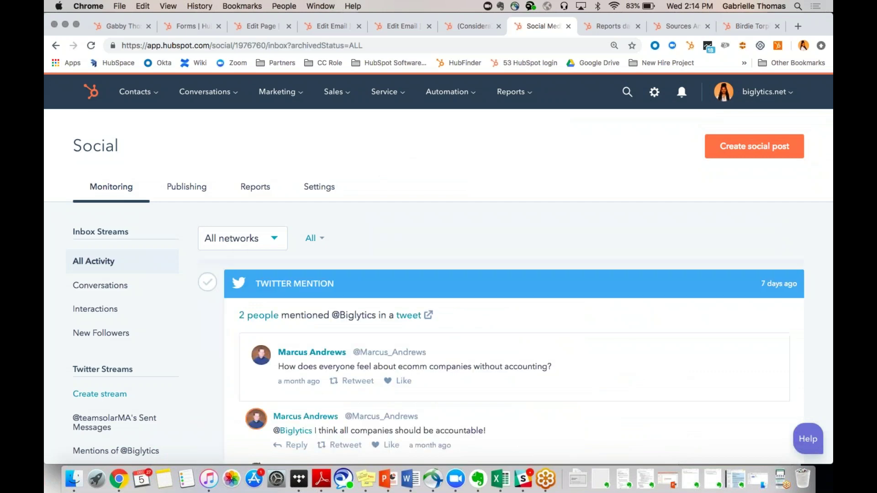
scroll(281, 220, down, 1)
click(280, 214)
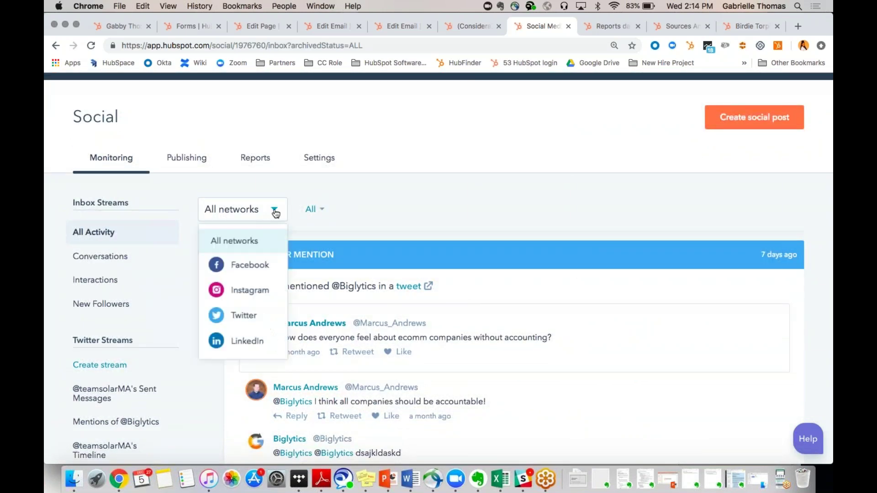
click(380, 201)
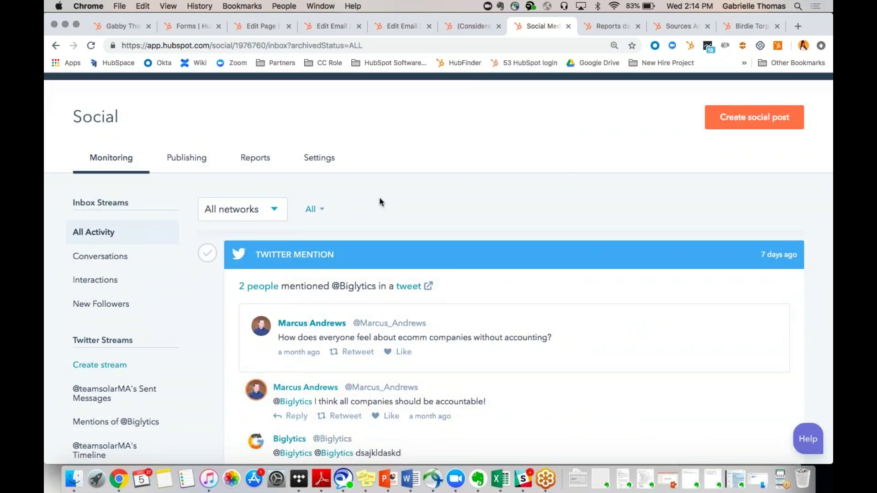
scroll(380, 202, down, 10)
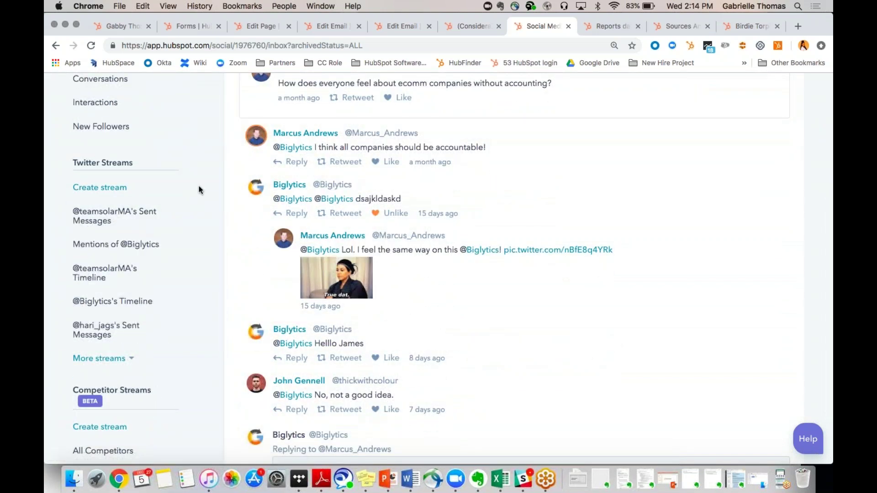
scroll(121, 257, down, 3)
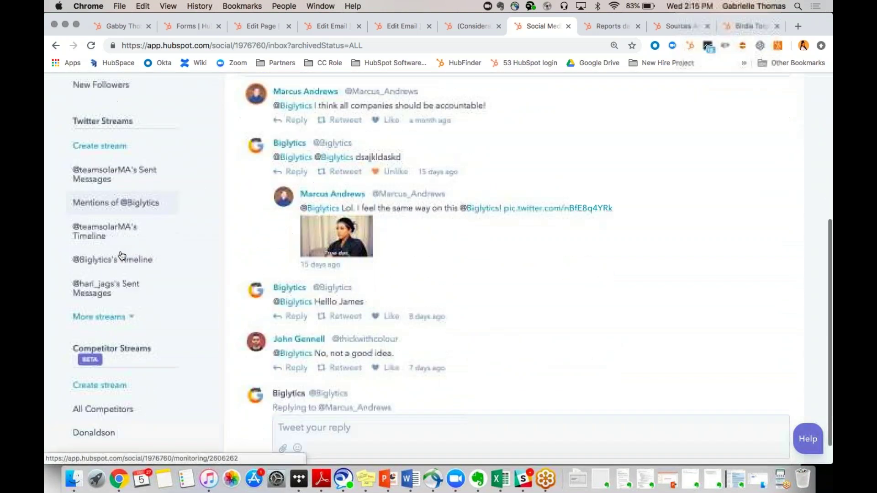
scroll(179, 256, up, 15)
- Review the social reports by network and check the networks offered for a new post, without creating one
click(262, 194)
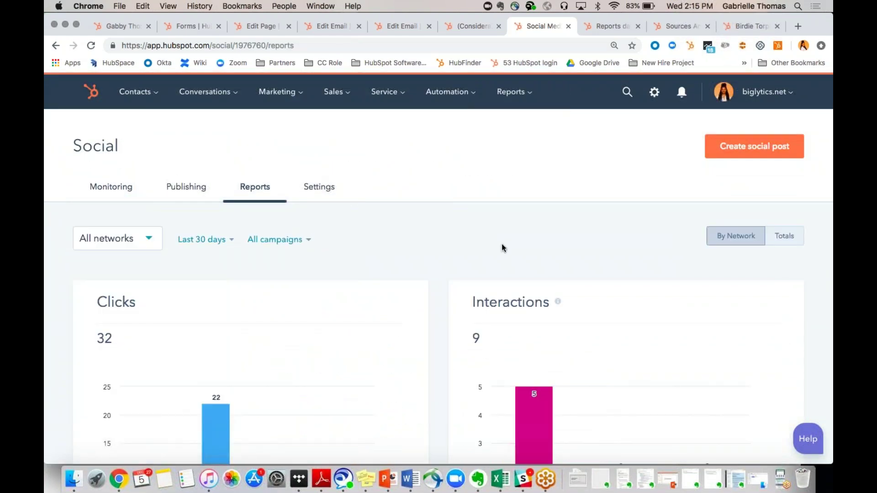
scroll(502, 248, down, 5)
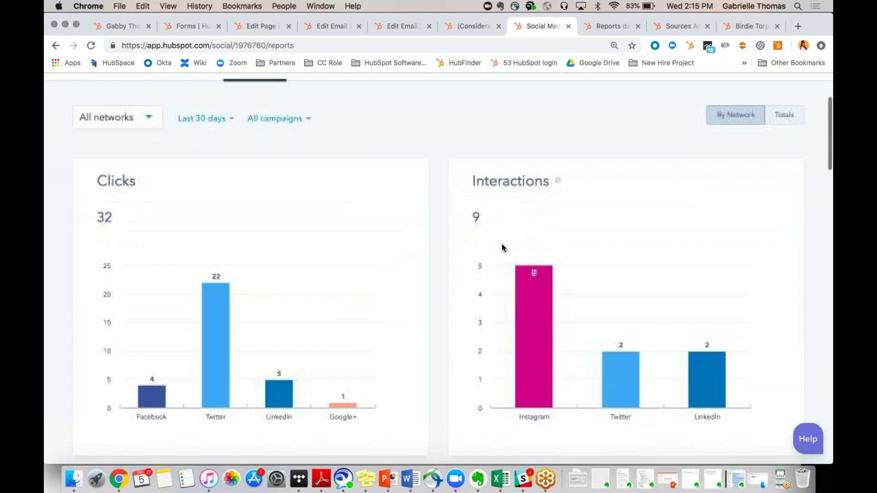
scroll(502, 248, down, 7)
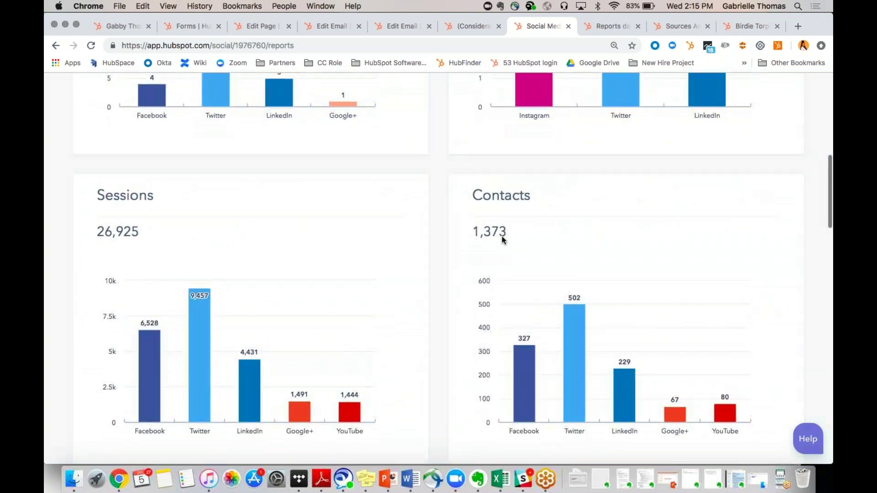
scroll(501, 237, up, 10)
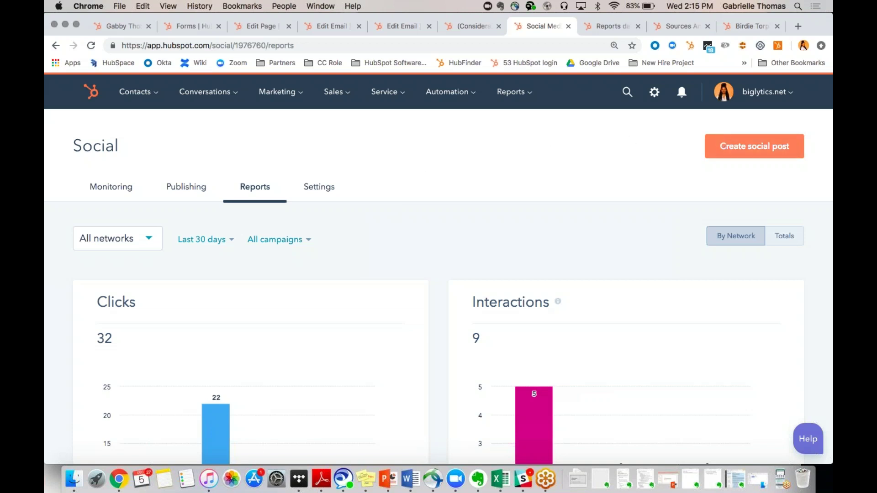
click(755, 146)
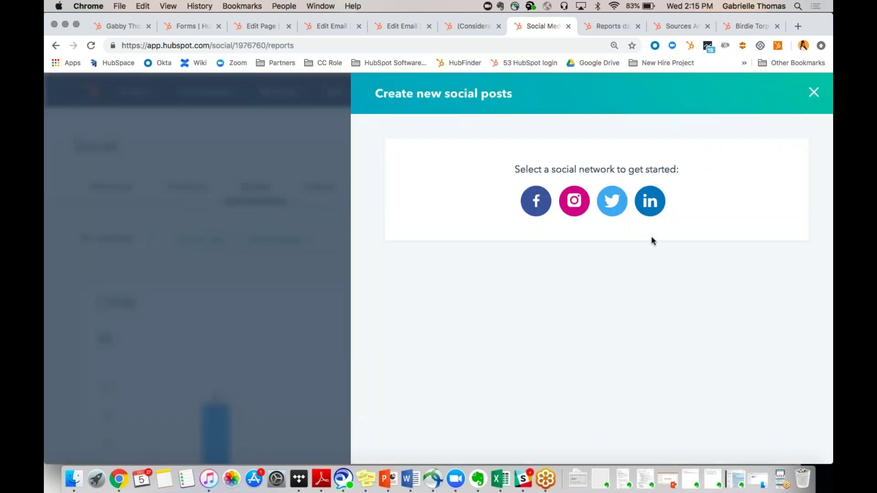
click(814, 92)
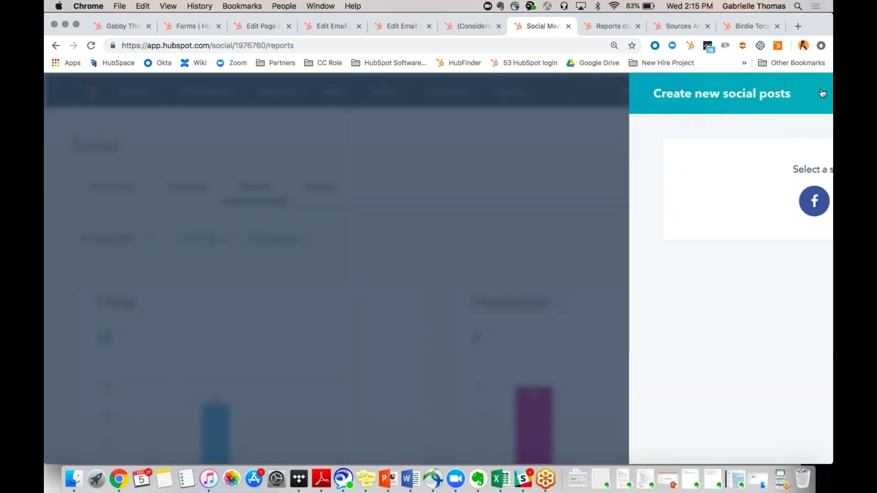
- Open the report library from the Marketing Dashboard and browse the Sales deals reports and the Conversations reports
click(599, 24)
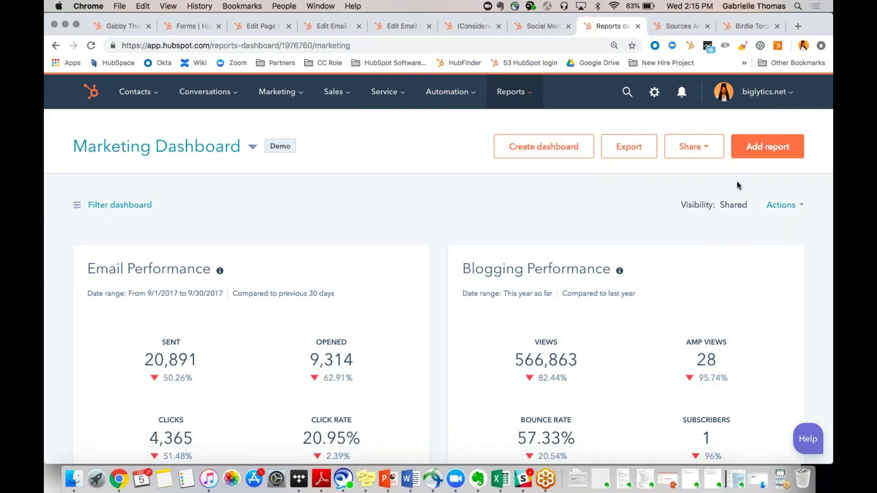
scroll(439, 265, down, 2)
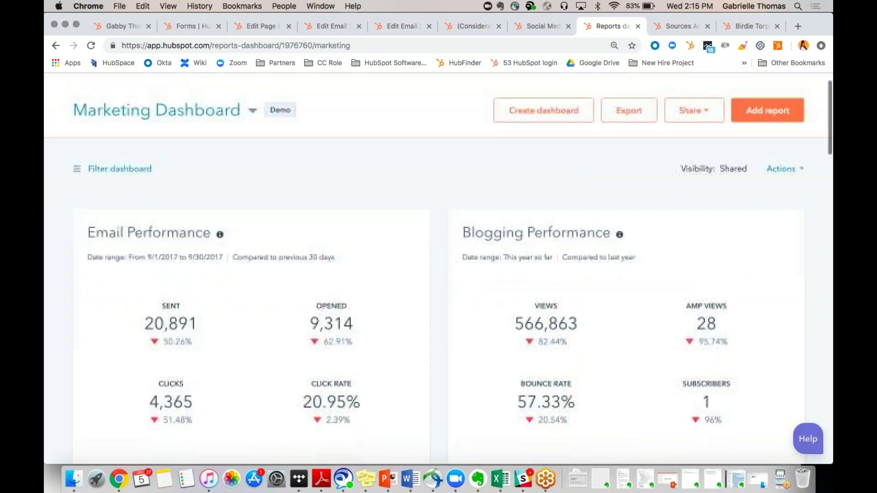
click(752, 112)
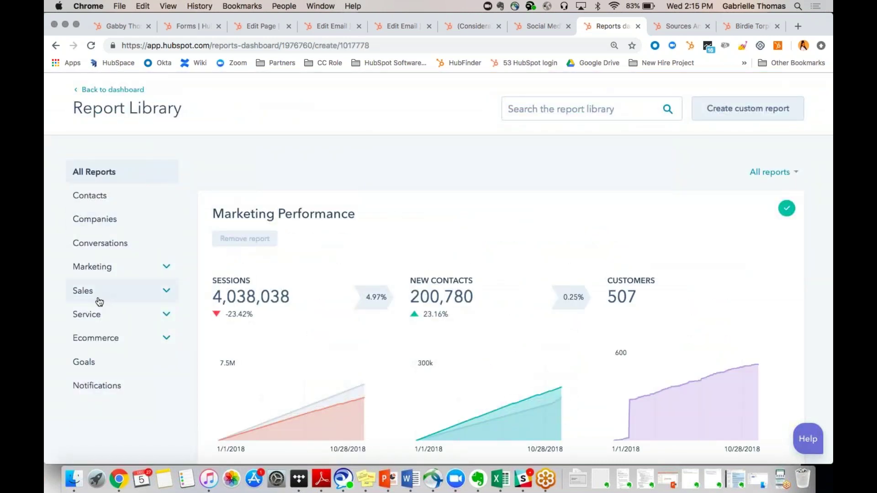
click(87, 291)
click(93, 331)
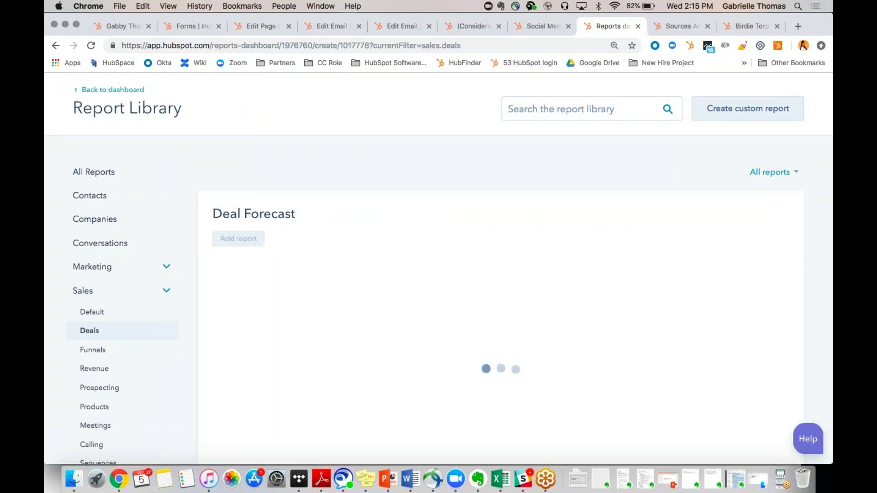
click(96, 244)
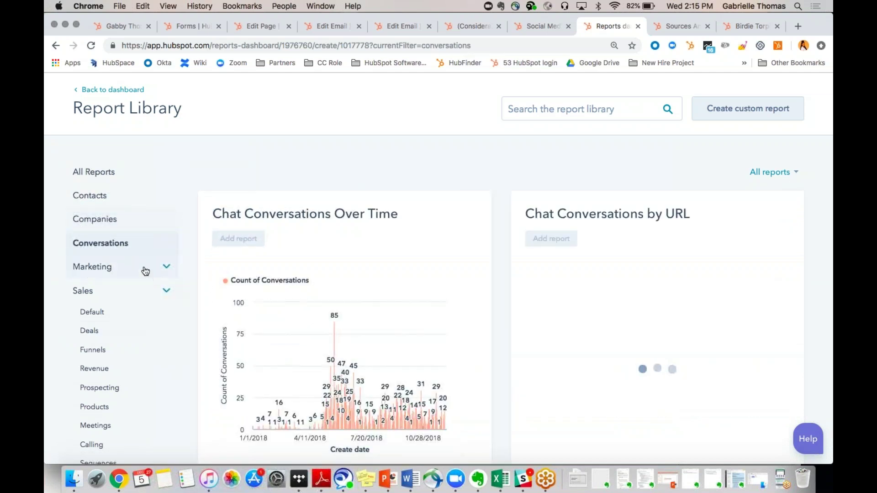
- View the Marketing landing page reports in the library, including Top Landing Pages by Submissions
click(109, 272)
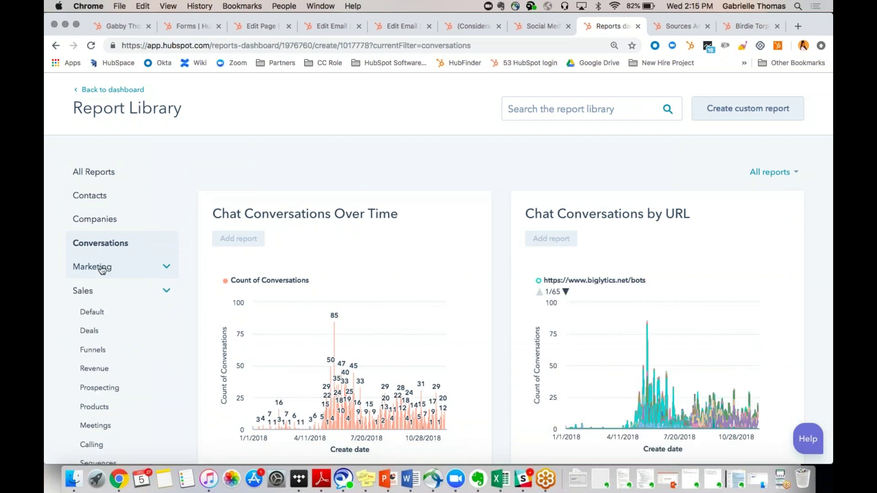
click(94, 322)
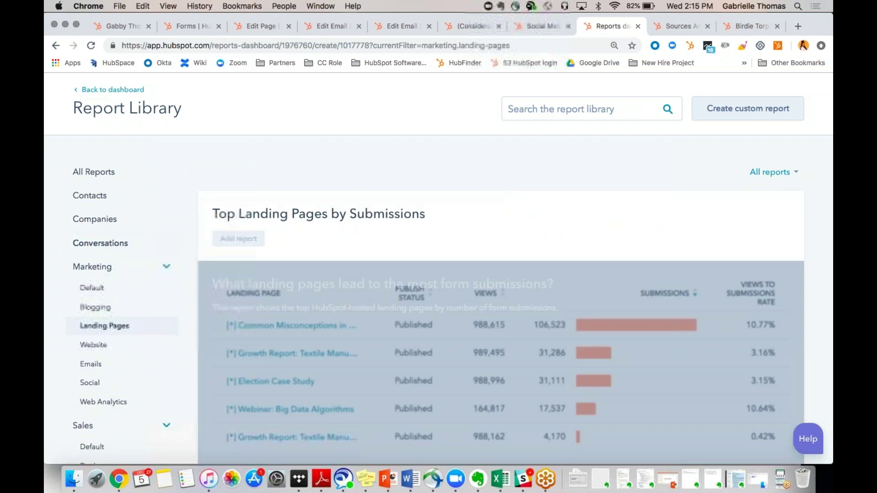
scroll(507, 196, down, 2)
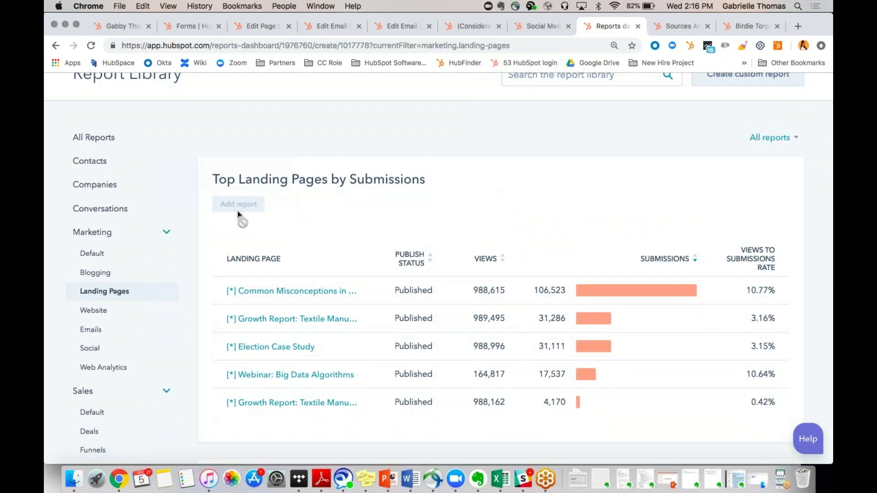
scroll(405, 176, up, 4)
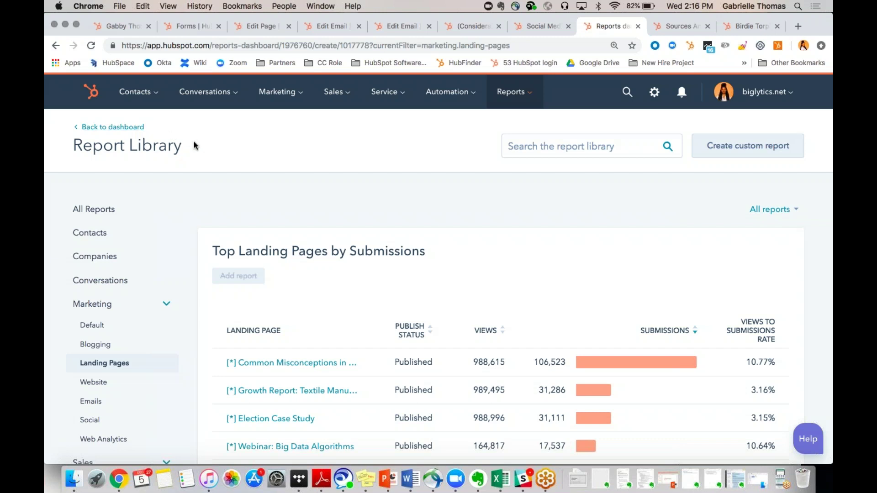
- Return to the Marketing Dashboard and review its Marketing Performance report
click(110, 129)
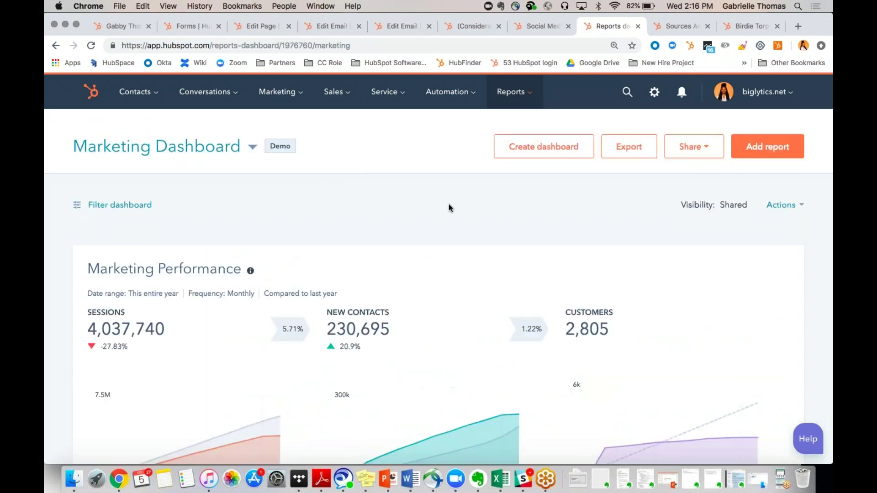
scroll(449, 204, down, 1)
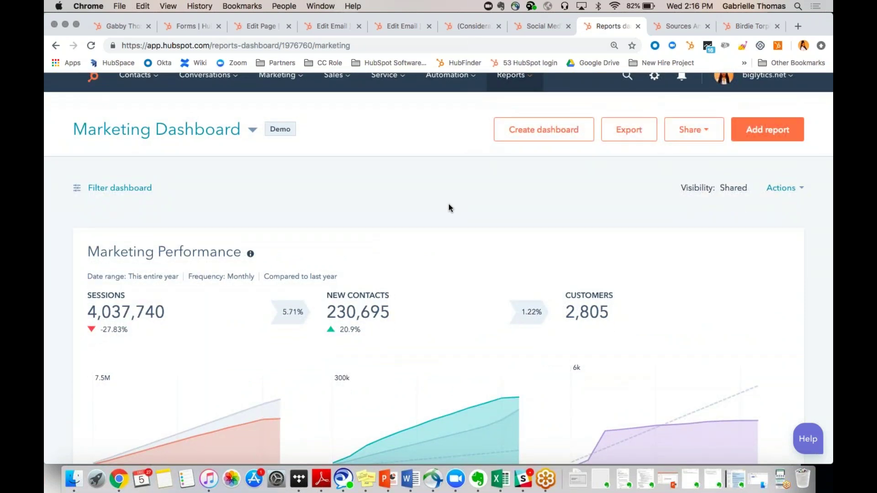
scroll(450, 208, down, 5)
scroll(450, 208, up, 6)
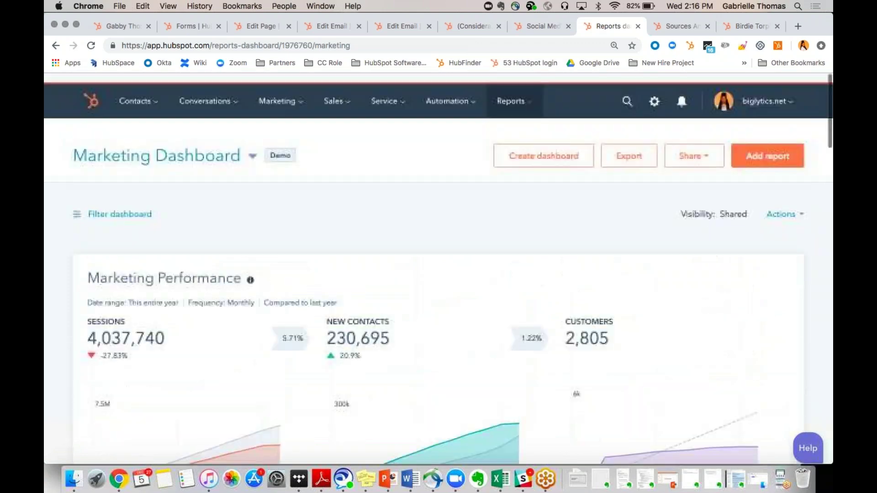
- Examine the Traffic Analytics sources chart and table, and list the customers who came from paid search
click(678, 27)
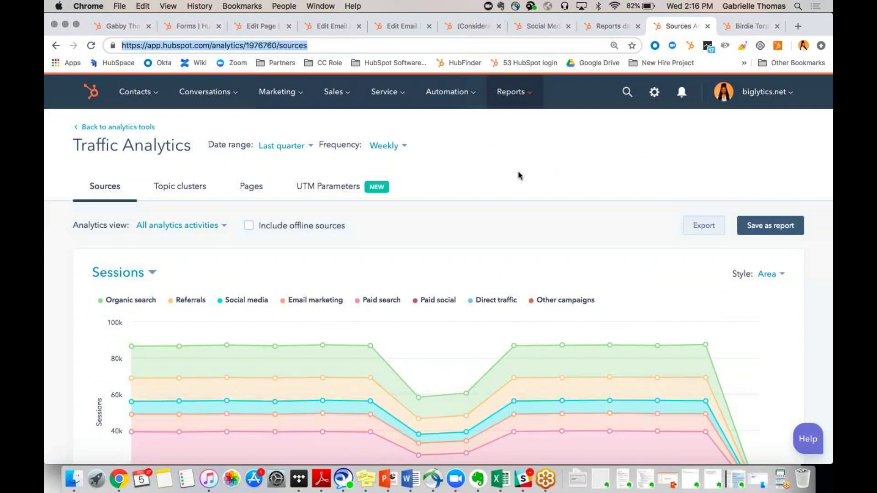
scroll(519, 174, down, 1)
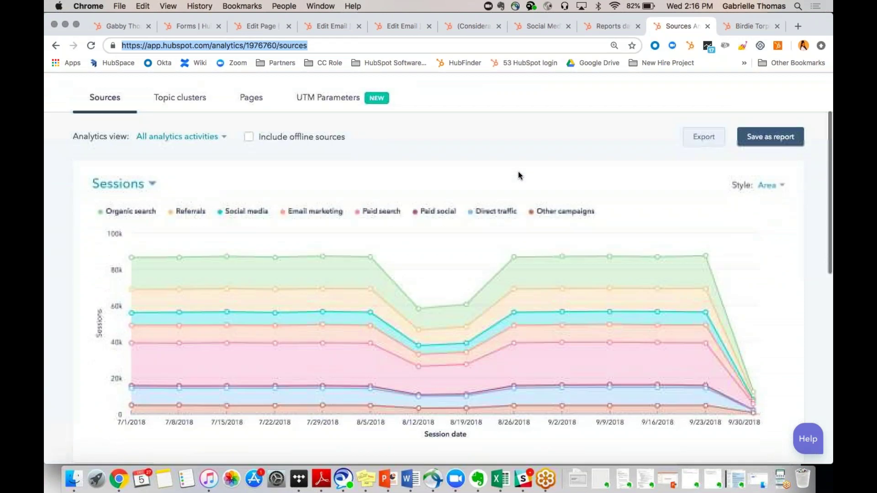
scroll(518, 171, down, 5)
scroll(519, 171, down, 3)
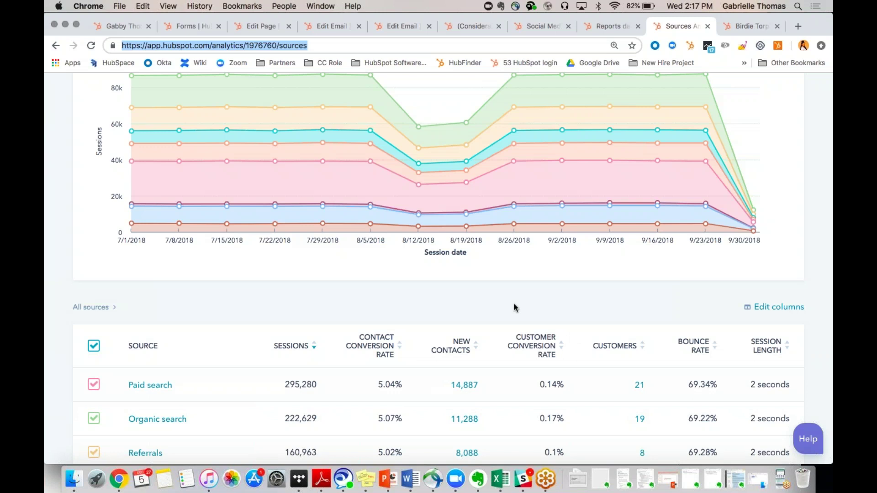
click(639, 385)
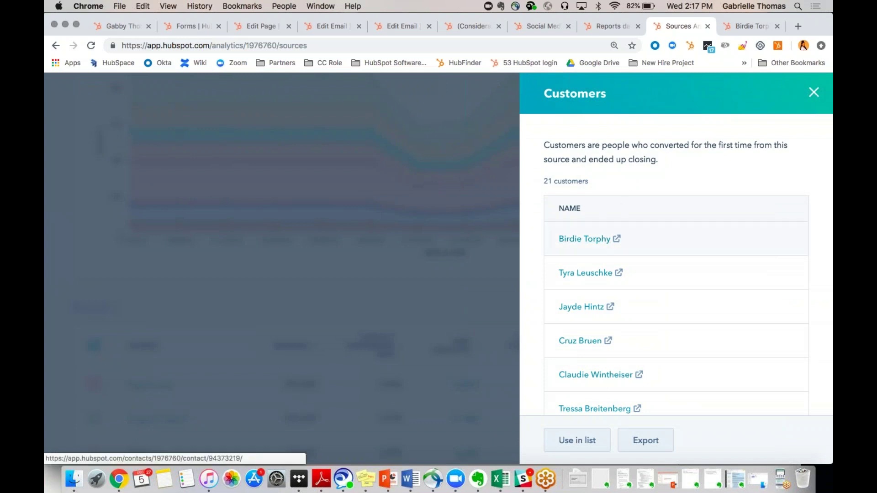
- Examine the first paid search customer's contact record, including the contact properties and the activity timeline
click(748, 26)
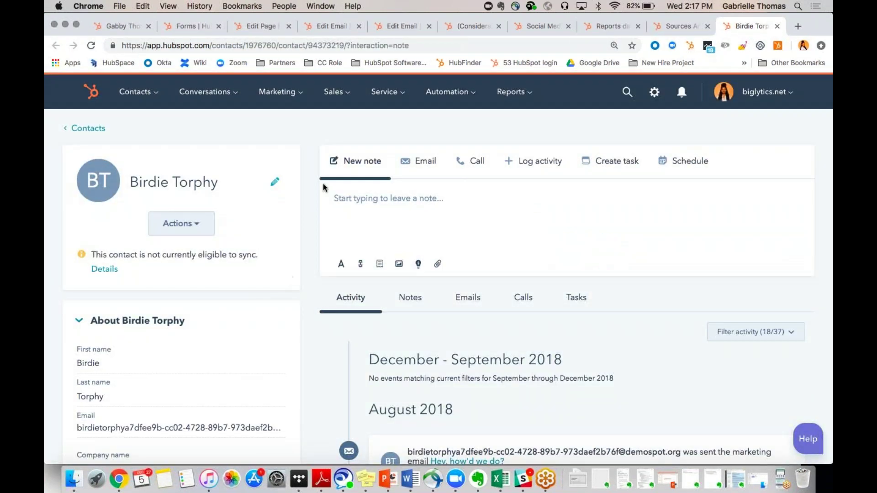
scroll(304, 153, down, 2)
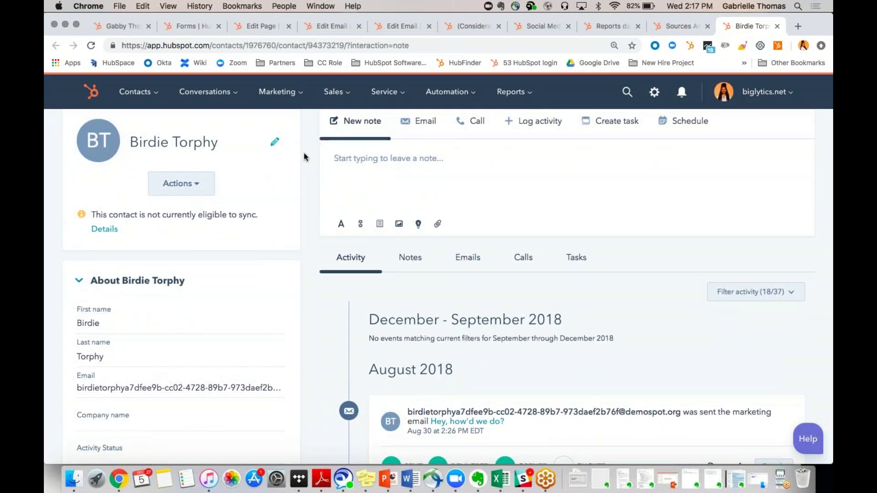
scroll(304, 157, down, 1)
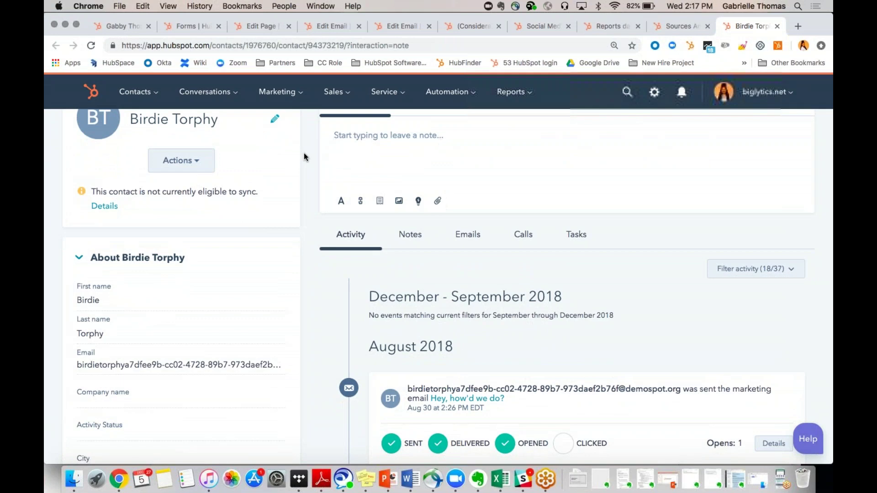
scroll(304, 156, down, 8)
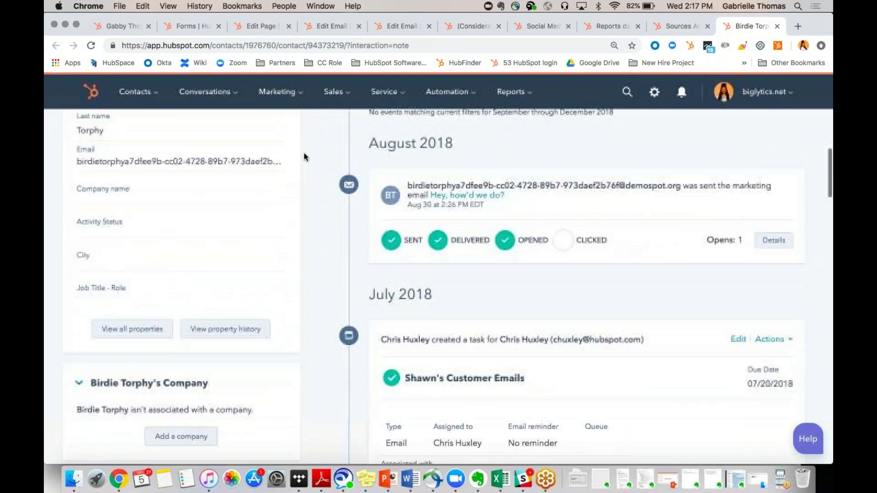
scroll(304, 157, up, 10)
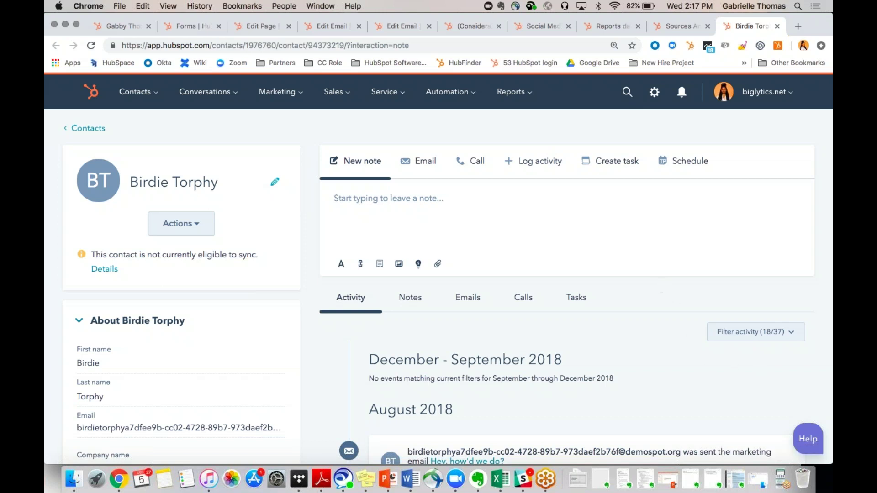
- Start a monthly recurring report email for the Marketing Dashboard and review its recipient, subject and delivery settings
click(615, 26)
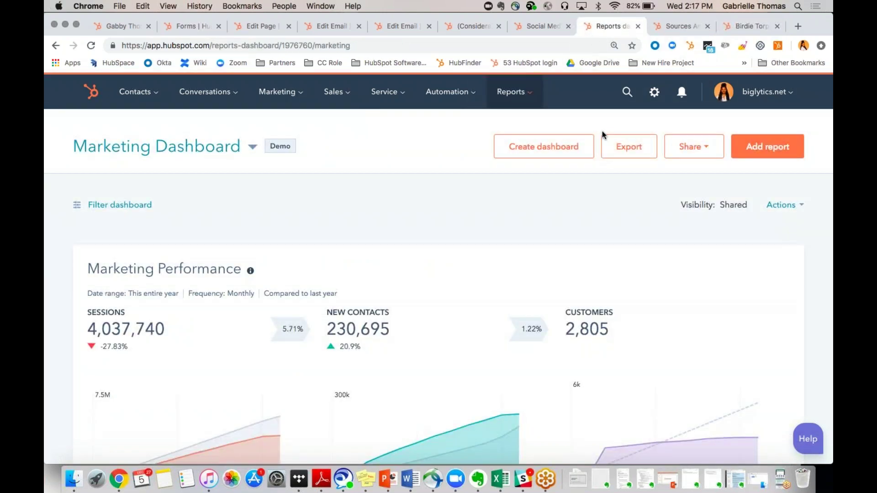
click(686, 151)
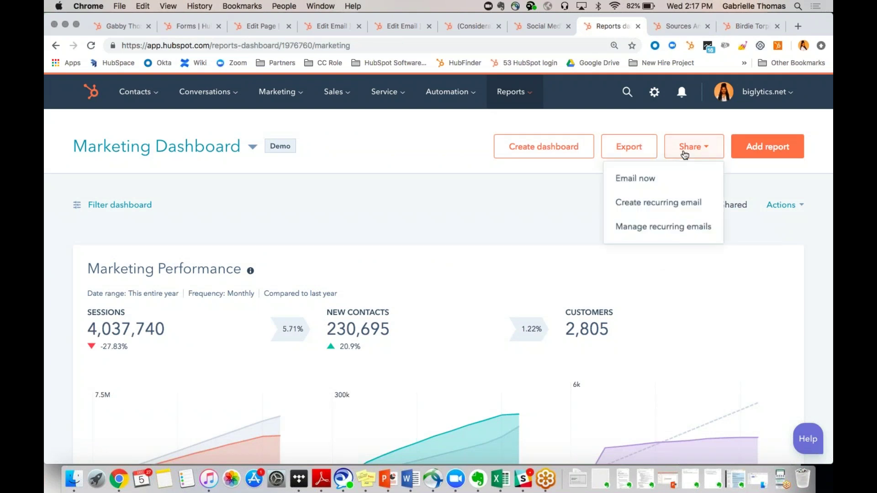
click(671, 214)
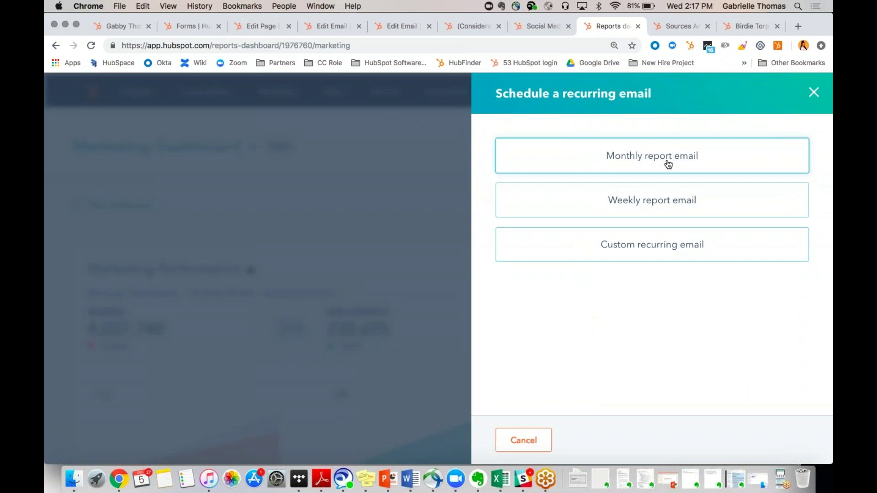
click(669, 164)
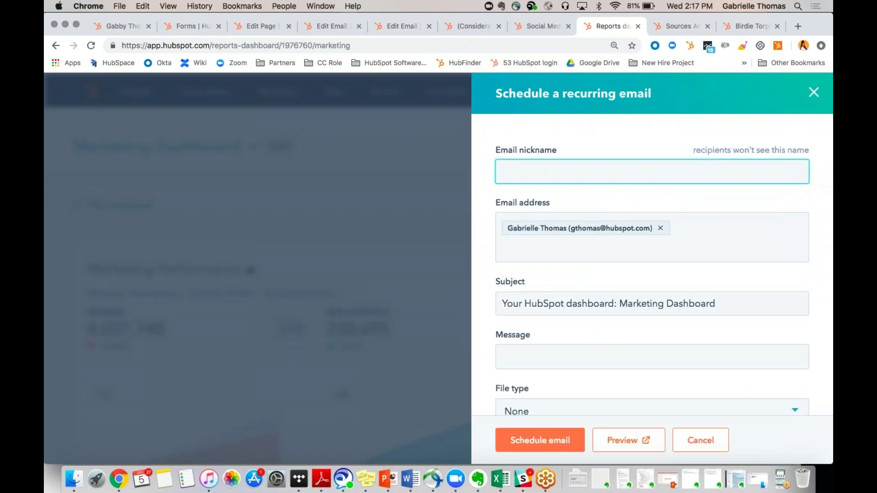
scroll(629, 215, down, 2)
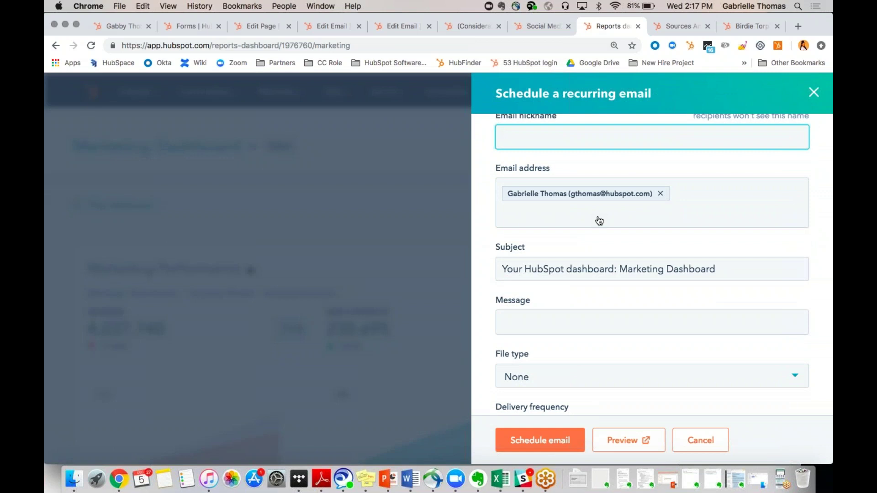
scroll(599, 221, down, 3)
scroll(599, 221, down, 3)
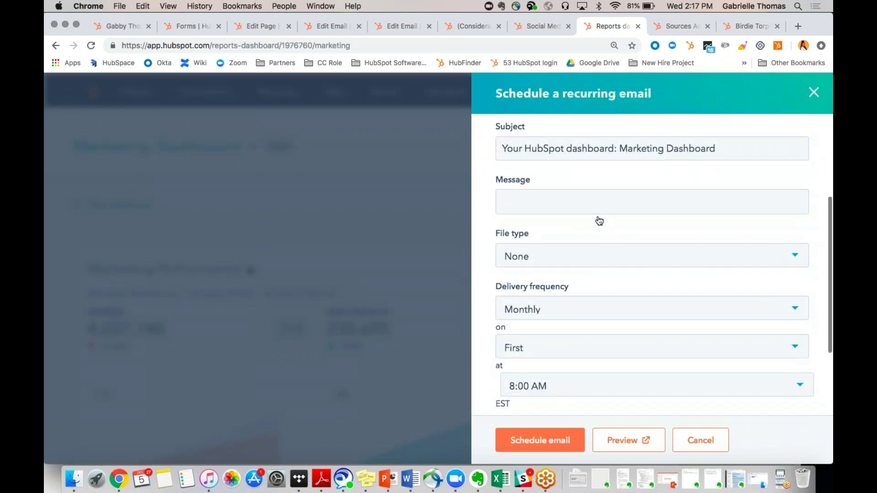
scroll(589, 206, down, 3)
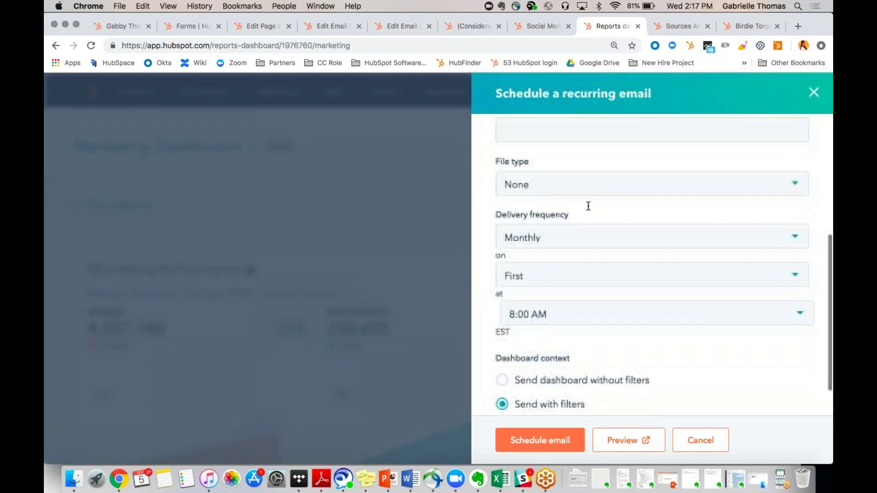
- Check the recurring email's file type options and dashboard filter settings, keep the file type at None, and cancel the email
click(584, 185)
click(537, 160)
scroll(537, 160, down, 2)
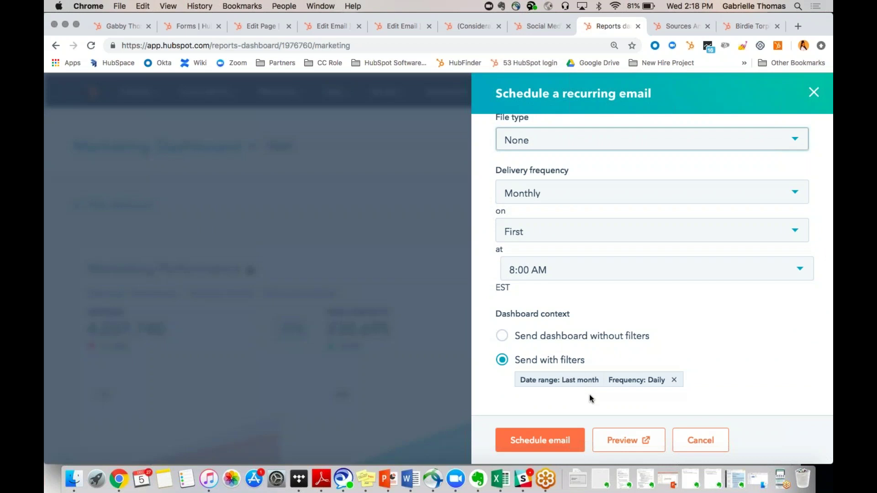
click(683, 441)
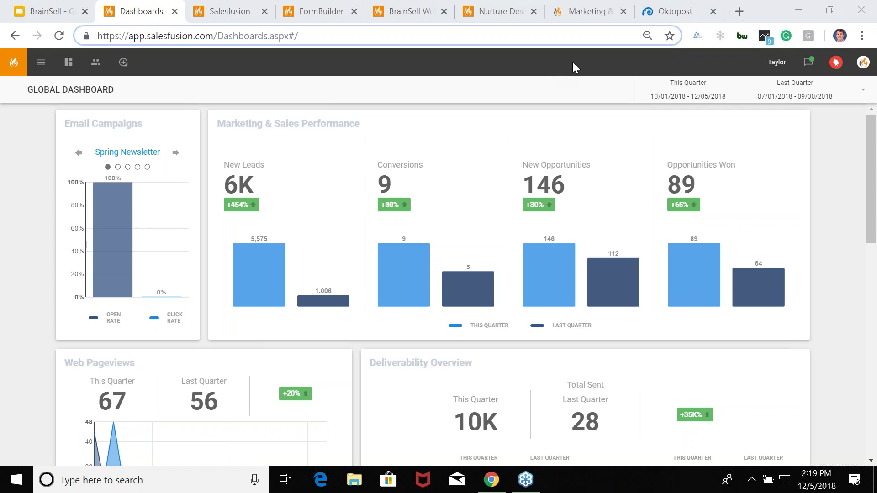
- In Salesfusion, examine the Global Dashboard, from marketing and sales performance to deliverability, forms completed, qualified accounts, web sources and events
scroll(574, 157, down, 1)
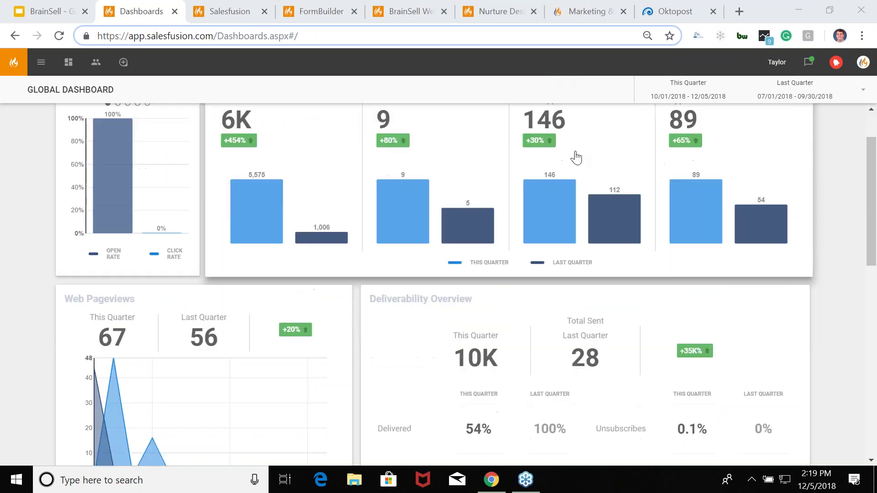
scroll(9, 161, down, 1)
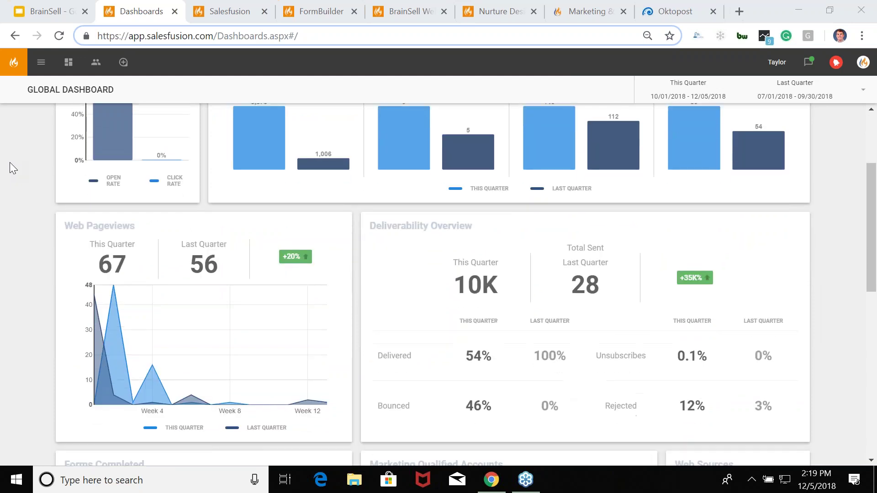
scroll(9, 163, down, 3)
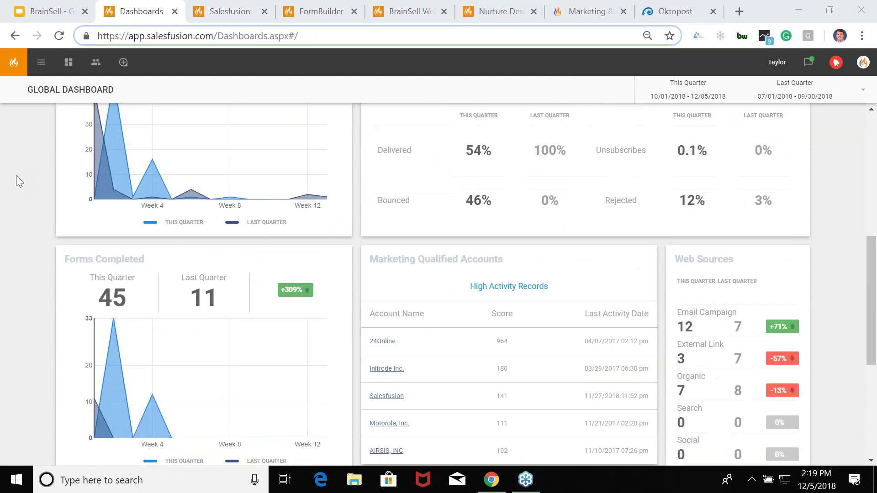
scroll(16, 177, down, 2)
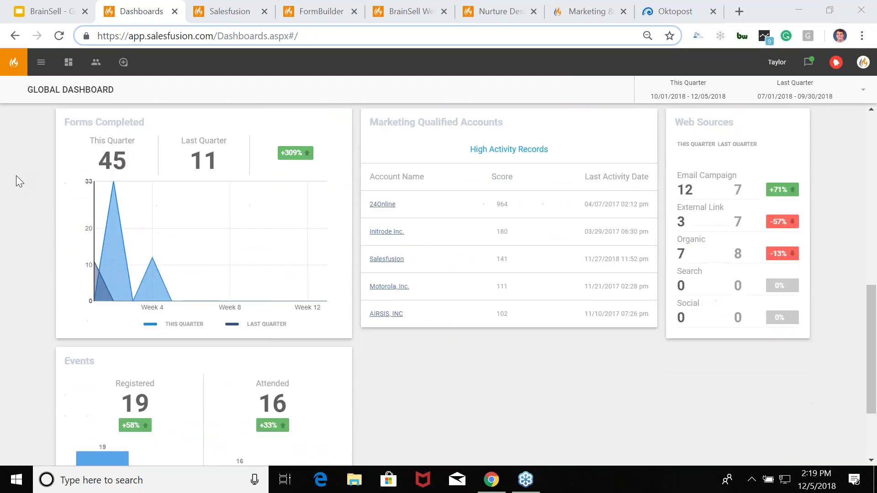
scroll(16, 176, down, 1)
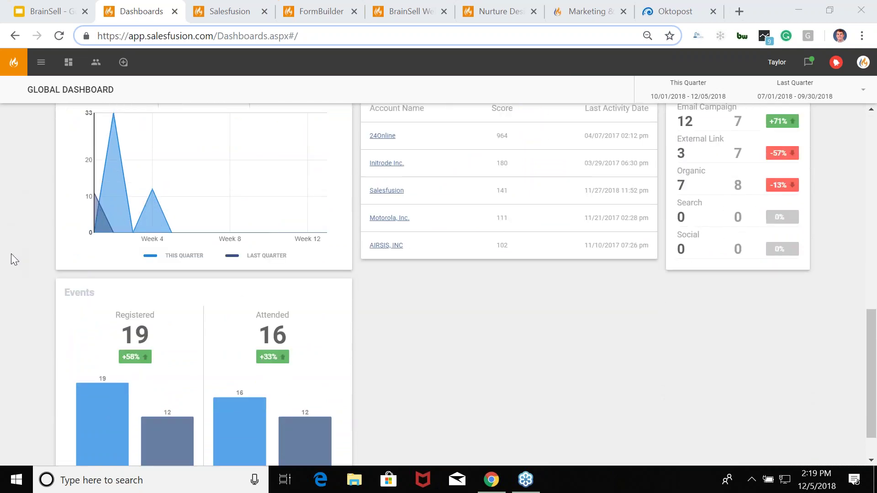
scroll(17, 260, up, 5)
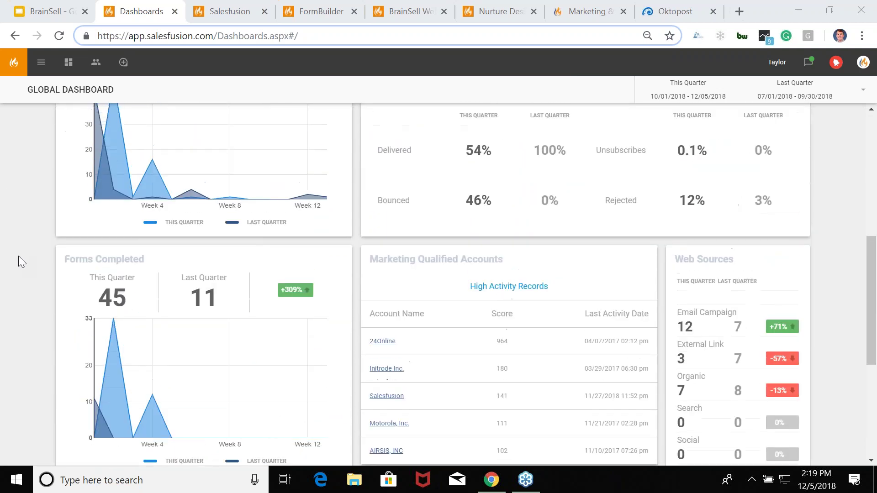
scroll(21, 260, up, 1)
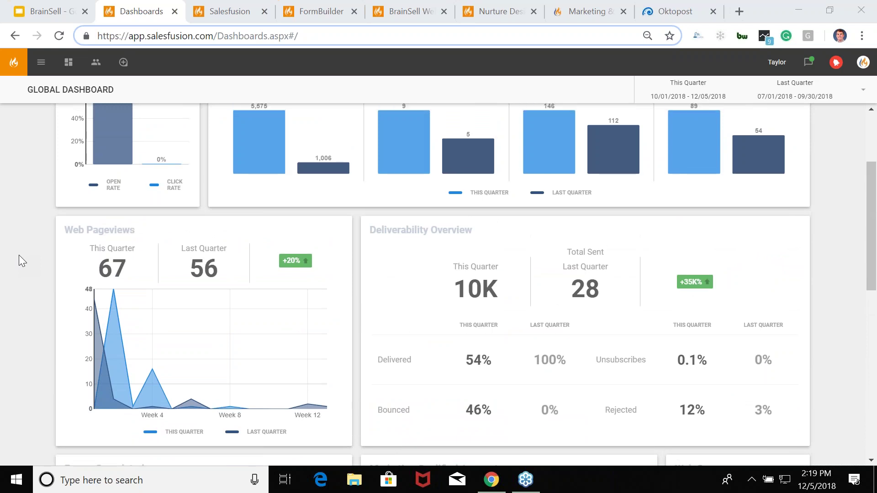
scroll(21, 261, up, 2)
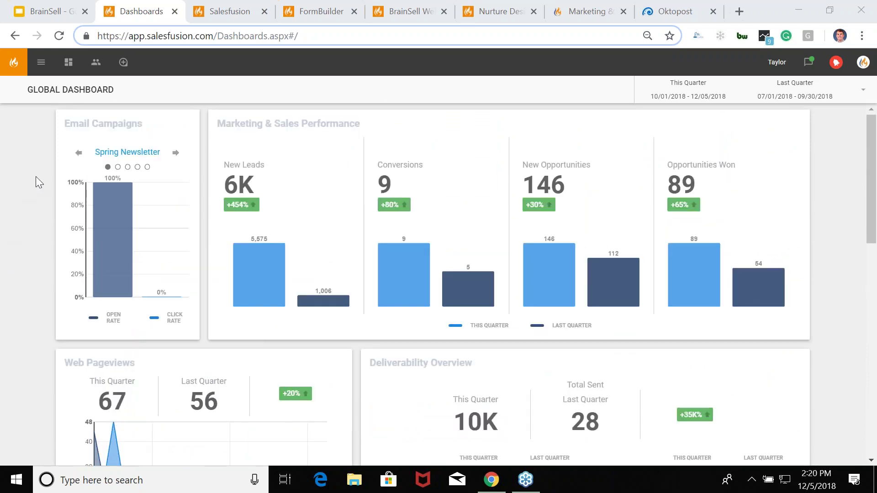
- Open the Spring Newsletter campaign's email dashboard and review its opens, clicks, recipient overview and clicks per link
click(119, 157)
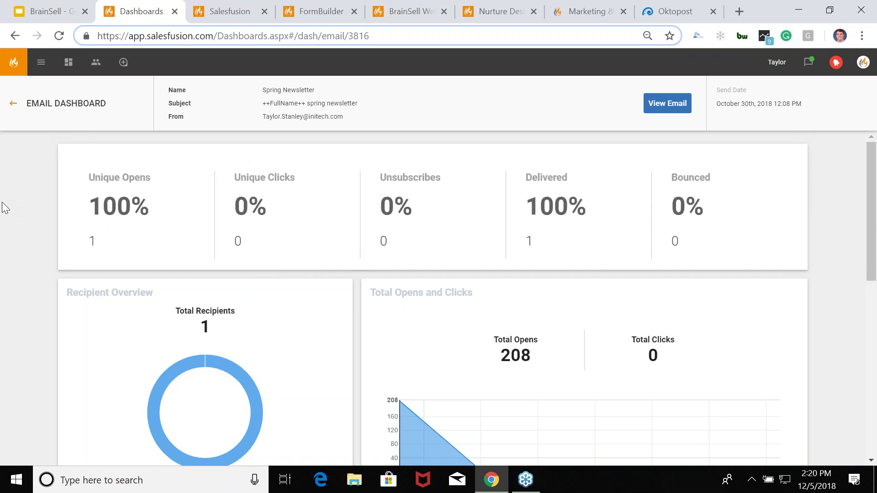
scroll(9, 213, down, 3)
scroll(9, 218, down, 2)
scroll(10, 223, up, 4)
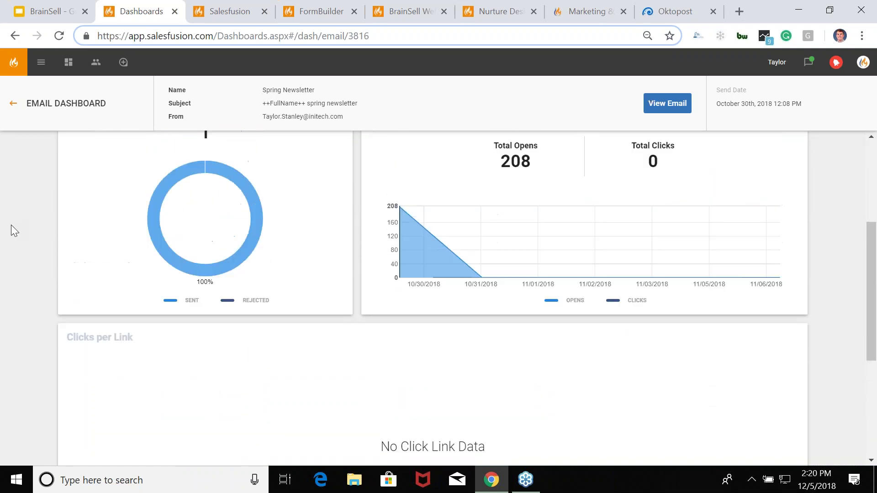
scroll(27, 232, up, 2)
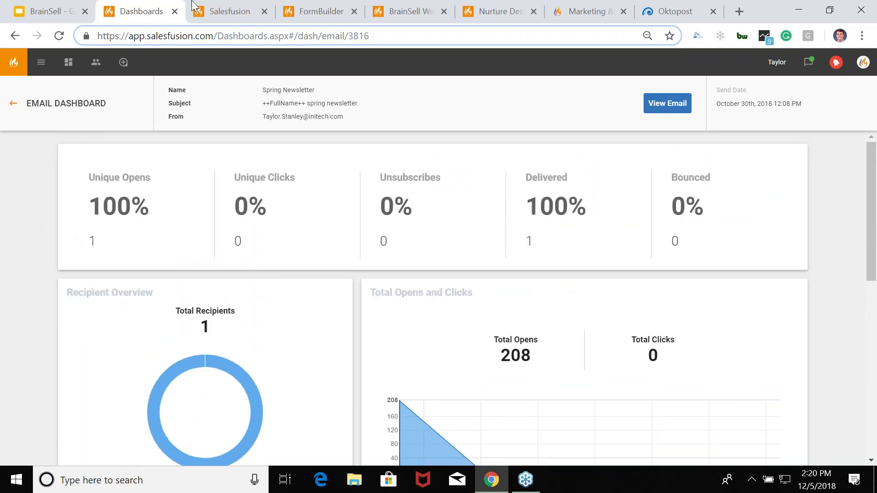
- Preview the BrainSell Webinare email from the Email Designer in its desktop and mobile versions, and close the preview
click(230, 15)
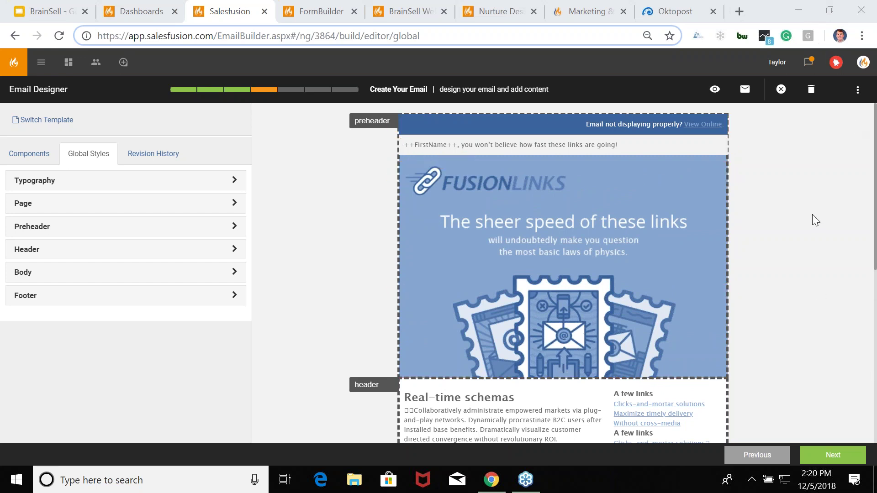
click(715, 90)
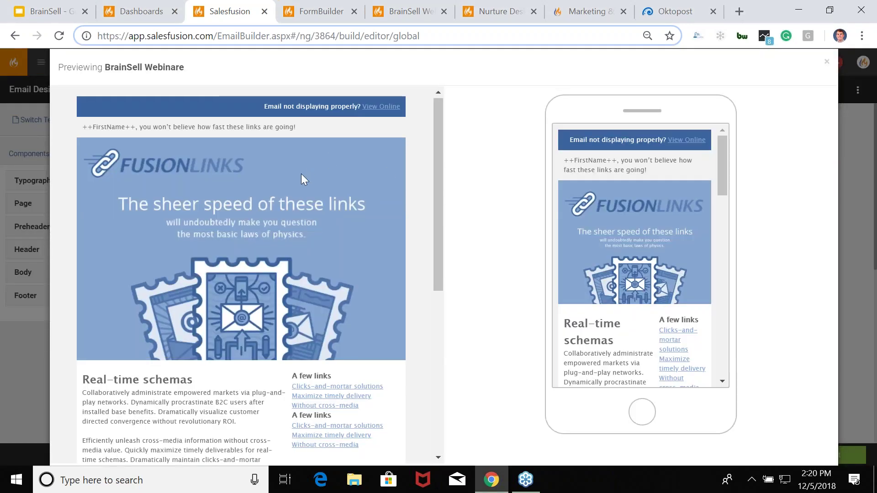
scroll(301, 183, down, 4)
scroll(306, 197, down, 3)
scroll(363, 219, up, 7)
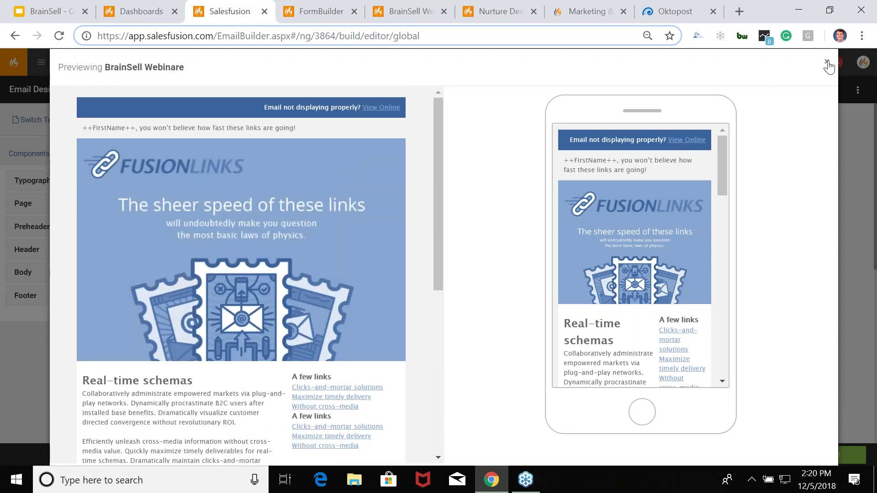
click(827, 63)
- Add a two-column row to the email directly below the FusionLinks hero image, above the header section
scroll(354, 178, down, 1)
scroll(355, 192, up, 2)
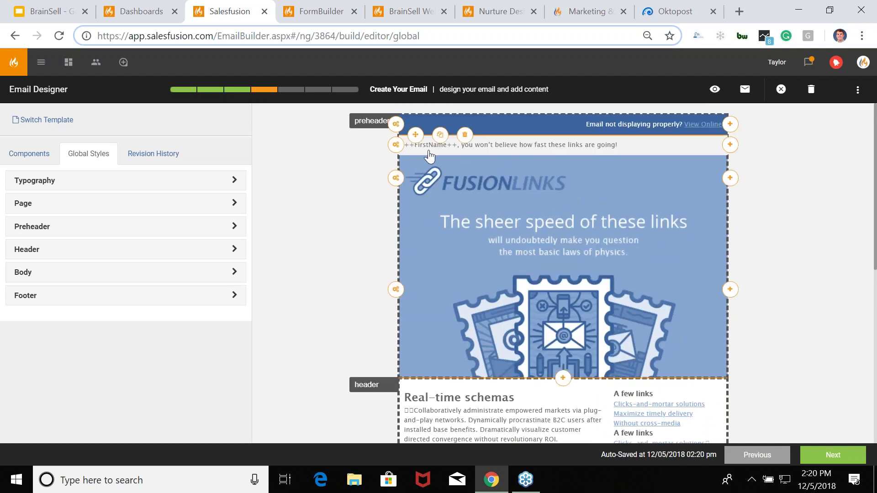
click(564, 379)
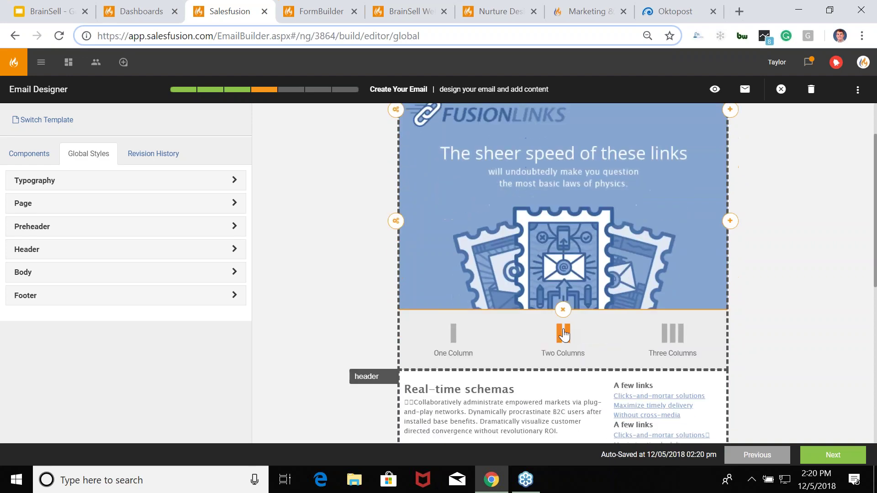
click(564, 335)
scroll(465, 288, down, 3)
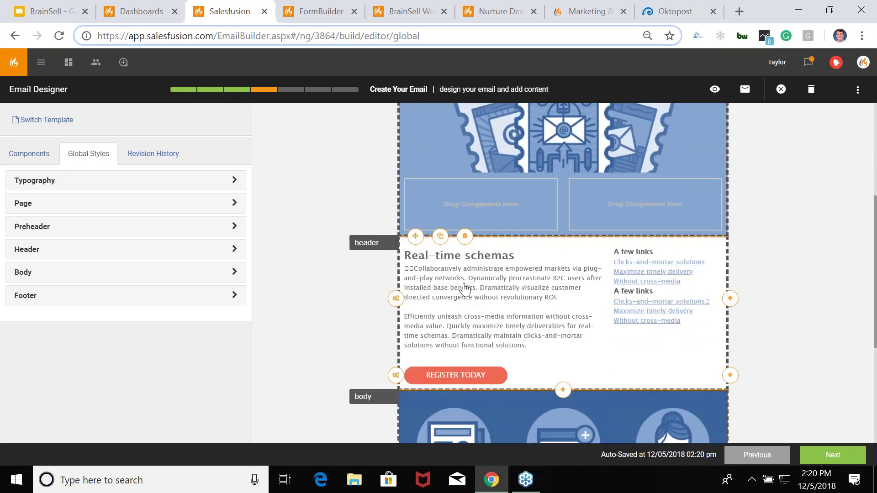
- Open the "Real-time schemas" text block for editing to view its options, and cancel the edit
click(465, 288)
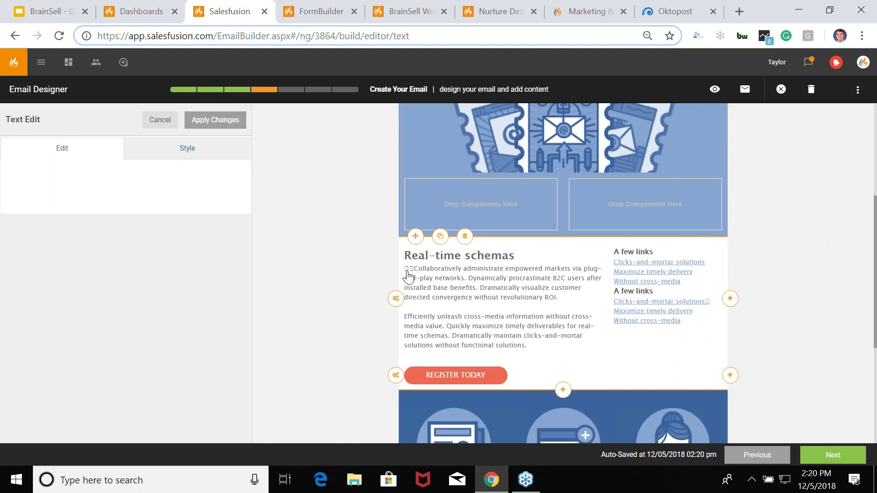
scroll(421, 239, down, 2)
scroll(421, 240, up, 2)
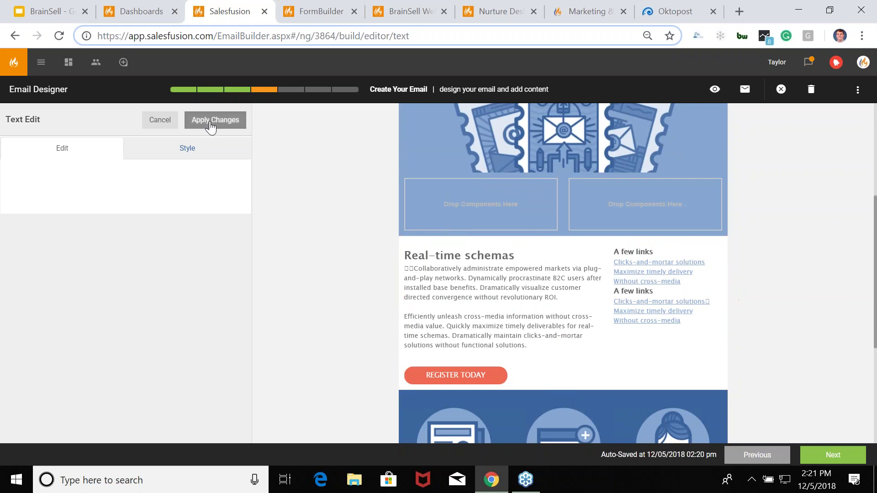
click(159, 120)
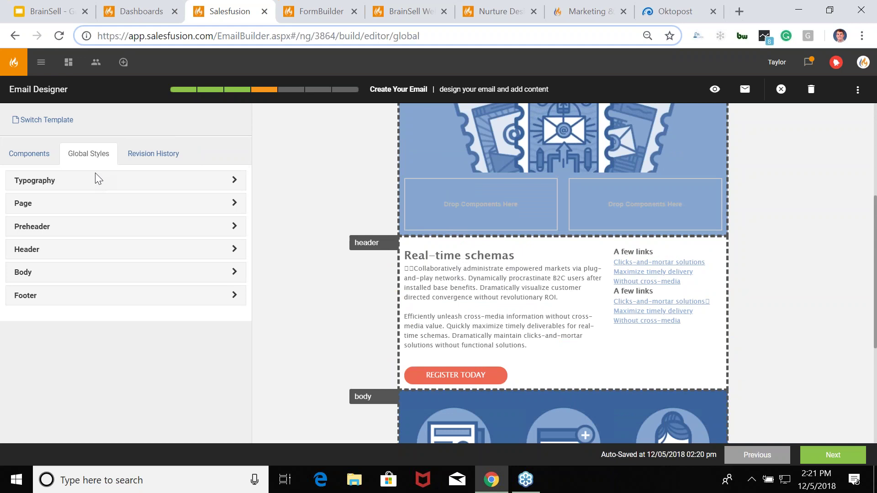
- Review the email's Typography global styles for page text and text links, and view its revision history
click(116, 189)
scroll(153, 235, down, 3)
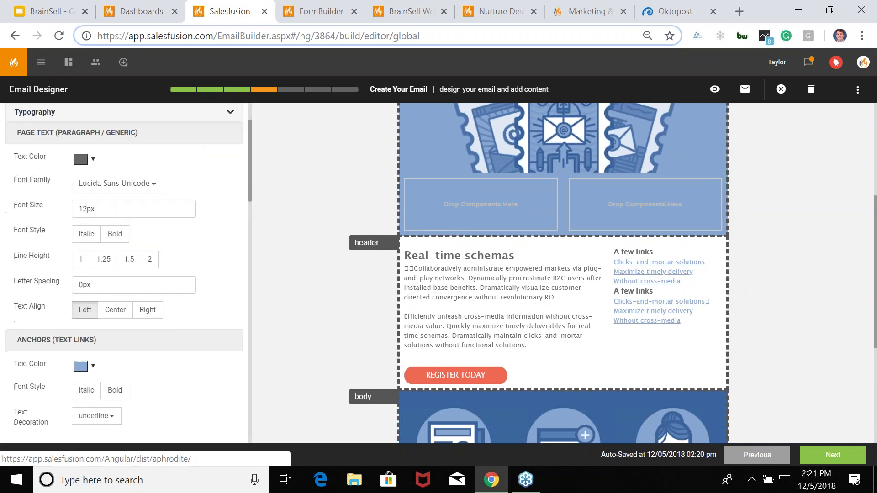
scroll(173, 262, down, 2)
scroll(179, 267, down, 1)
scroll(179, 267, up, 5)
scroll(182, 264, up, 2)
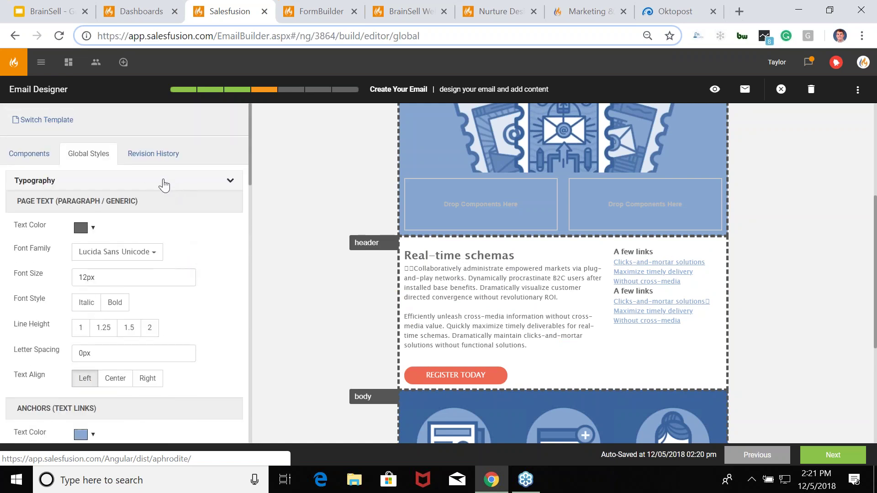
click(163, 156)
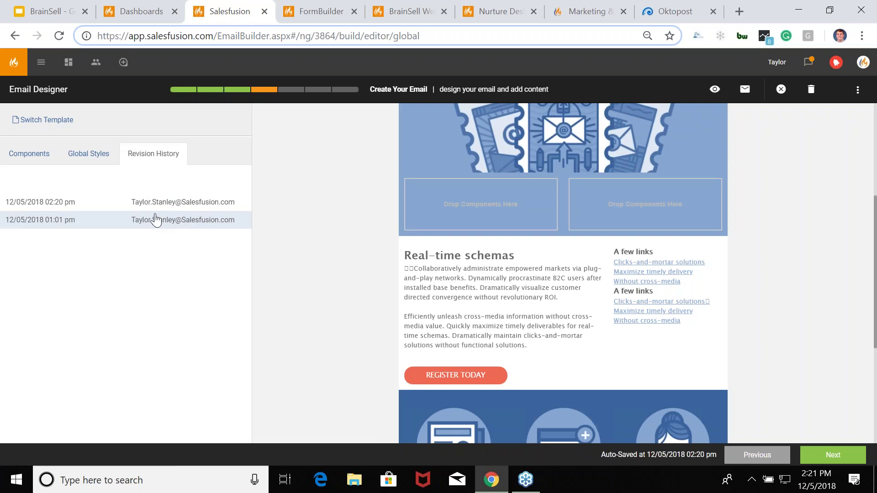
- Change the REGISTER TODAY button's text to "Click Me", link it to the published Product page, and apply the changes
click(446, 378)
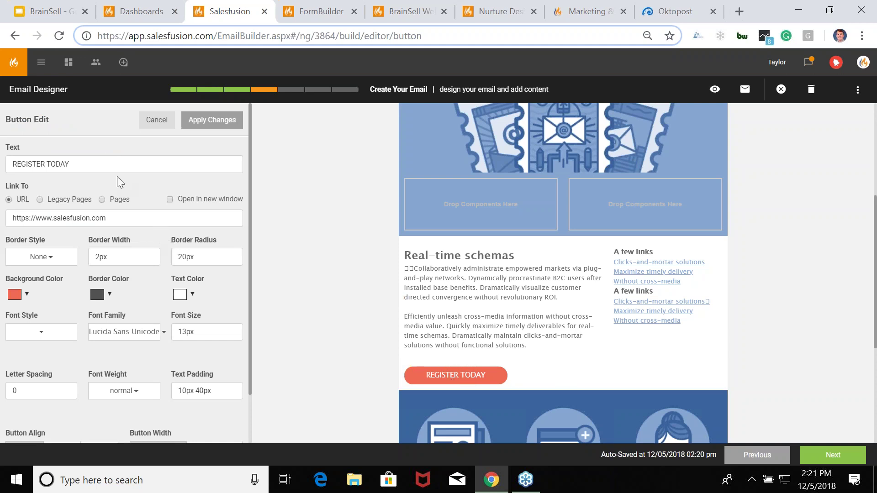
drag(109, 164, 1, 173)
text(Click Me)
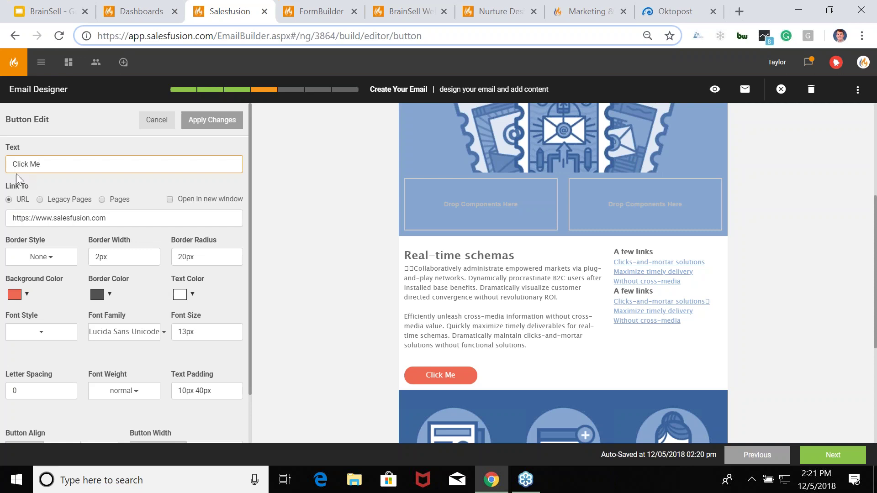
click(102, 200)
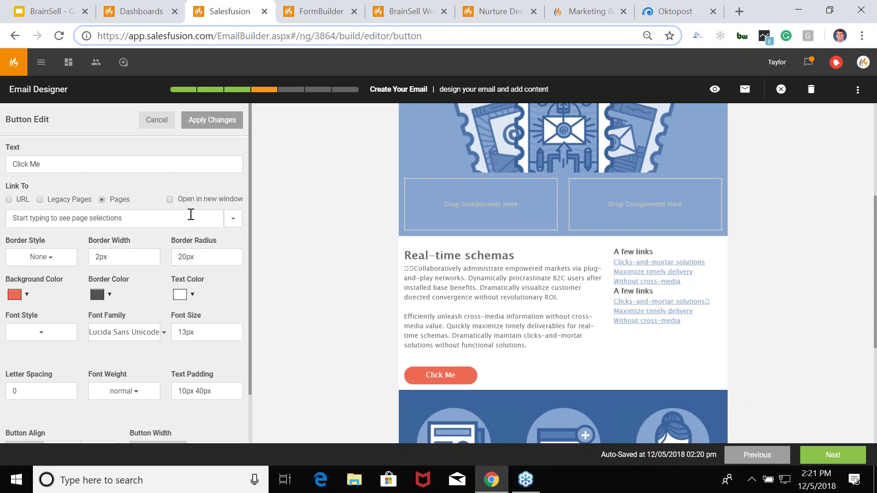
click(229, 220)
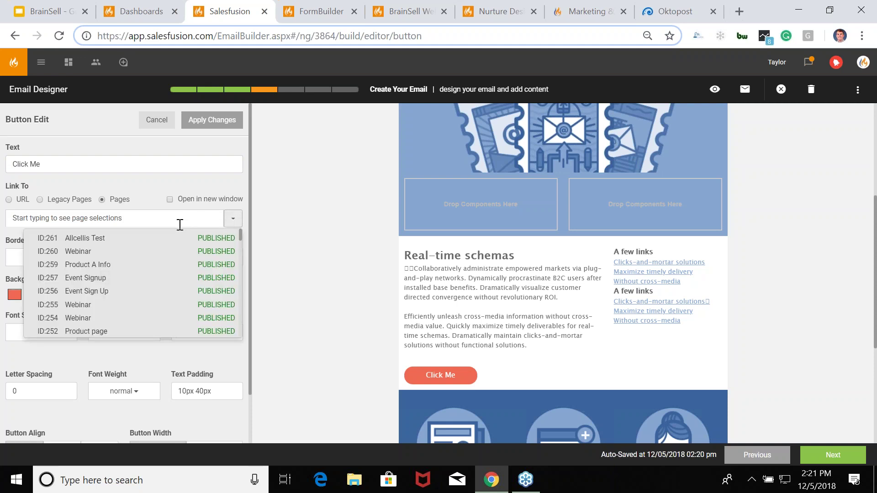
scroll(165, 263, down, 1)
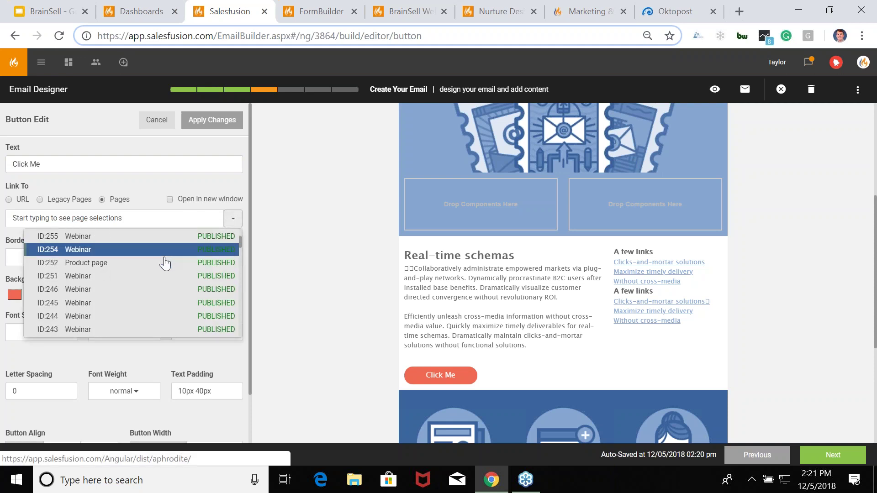
scroll(165, 265, down, 1)
click(164, 263)
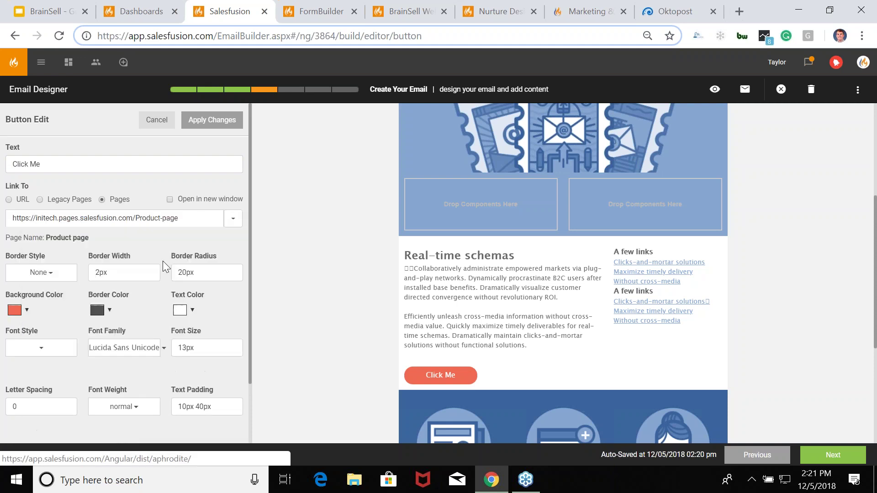
click(215, 128)
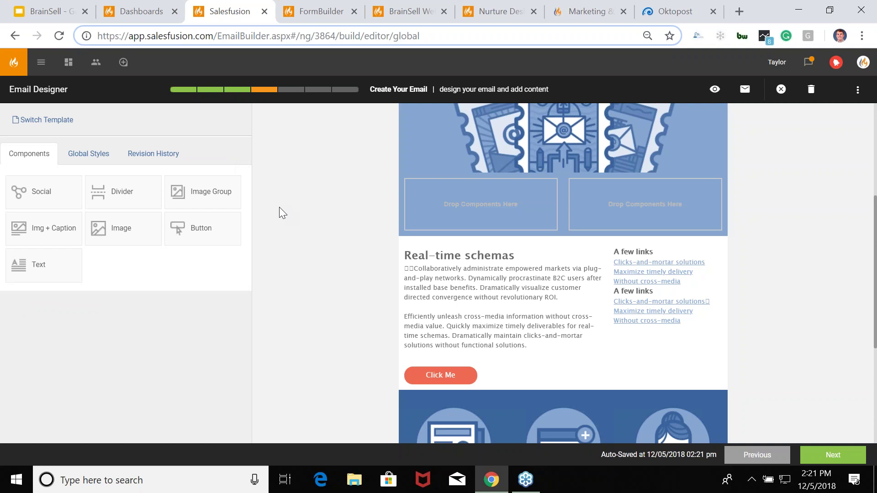
- Add a Social component to the left column of the empty two-column row below the FusionLinks hero image
scroll(304, 260, up, 1)
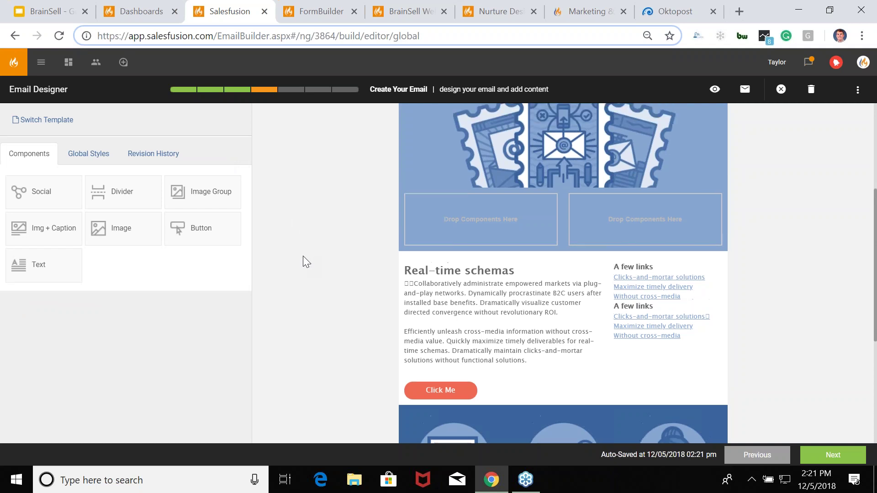
scroll(325, 240, up, 1)
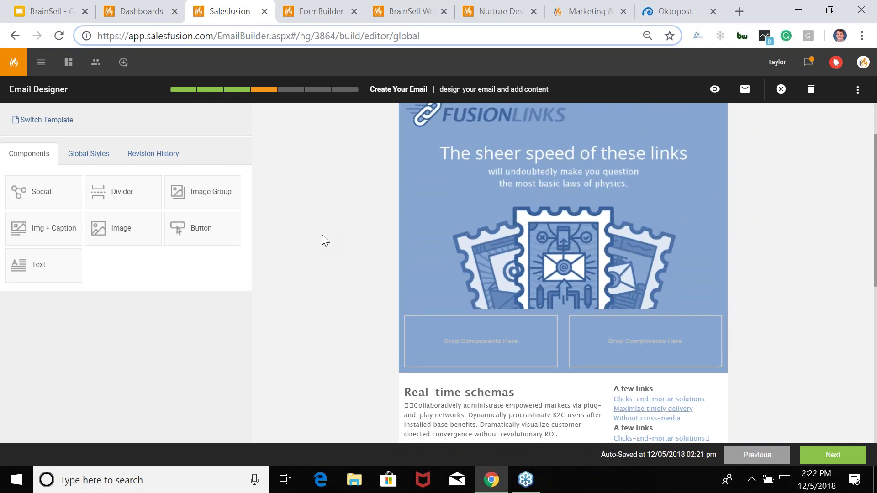
drag(82, 198, 490, 341)
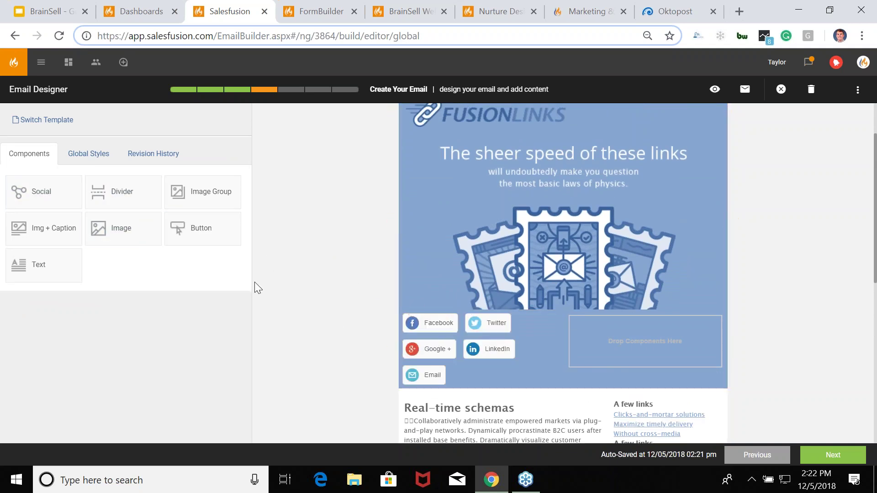
- Insert the image 472349-salesfusion-logo.jpg in the row's empty right column, apply the changes, and open the email's additional options
drag(133, 226, 613, 338)
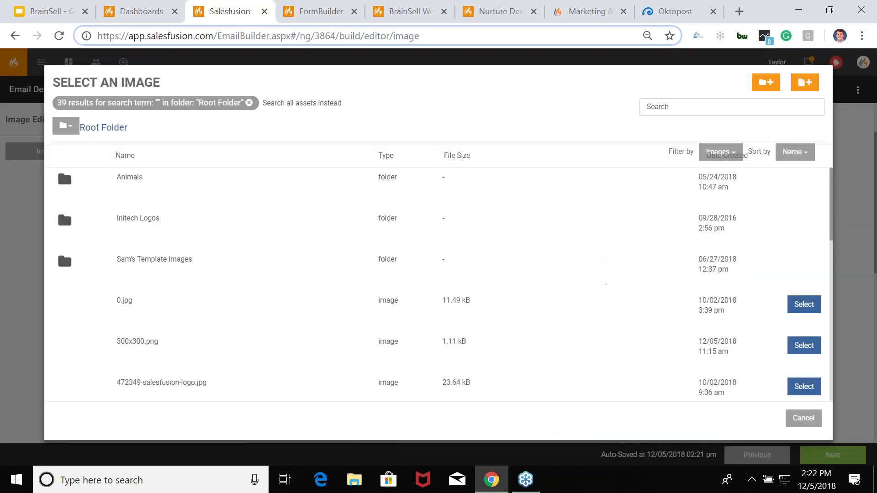
scroll(279, 208, down, 2)
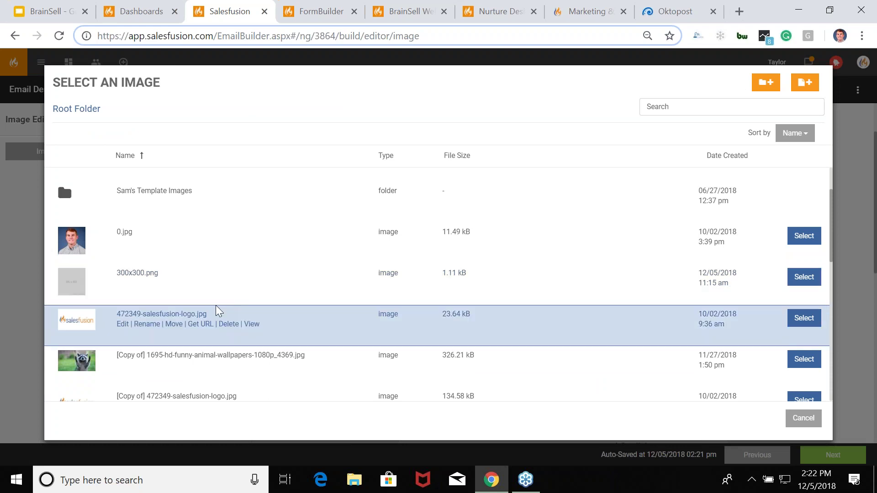
scroll(544, 300, down, 1)
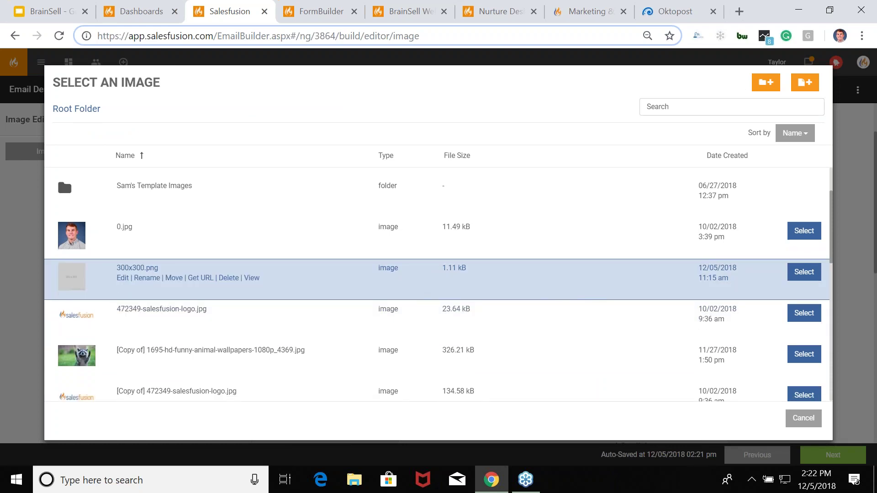
scroll(235, 261, down, 3)
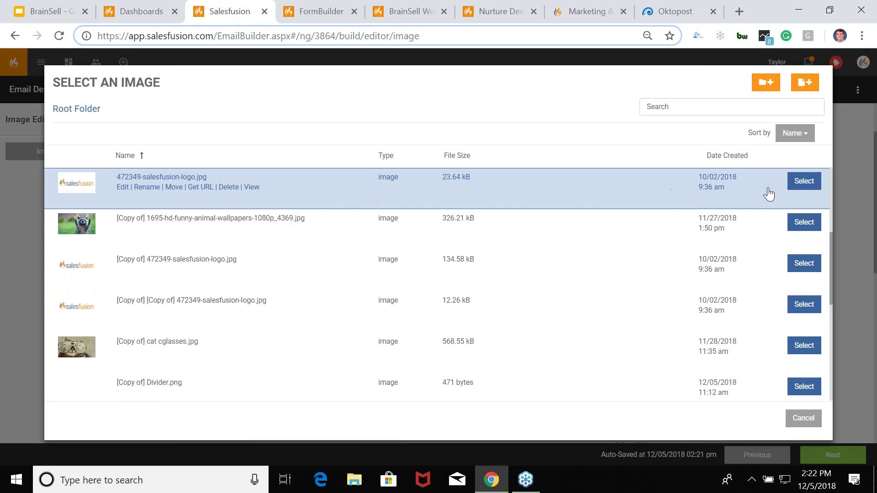
click(801, 189)
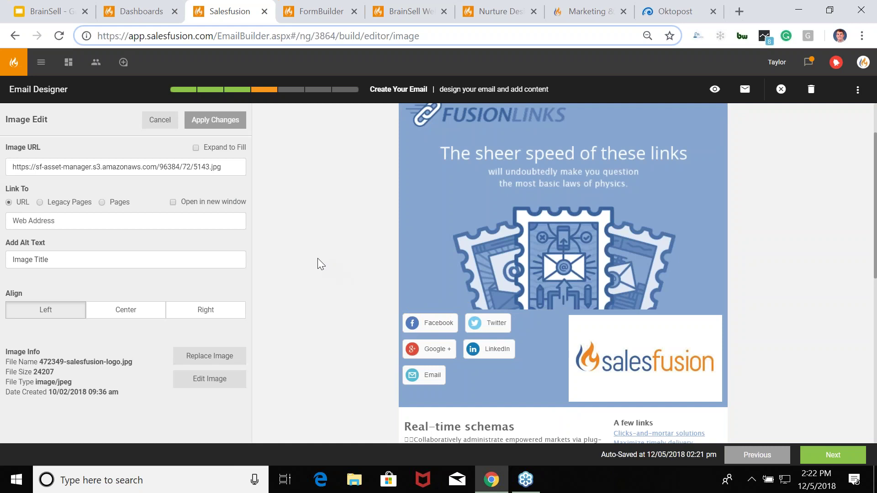
scroll(322, 264, up, 2)
click(225, 119)
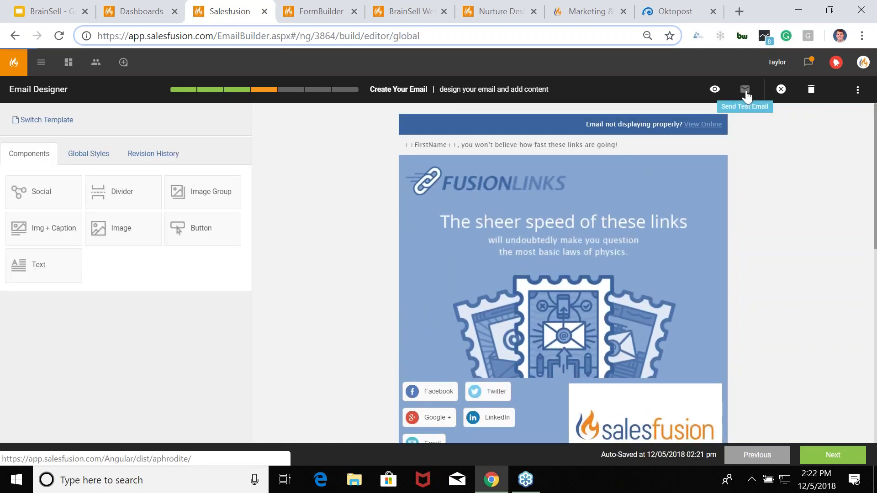
click(858, 89)
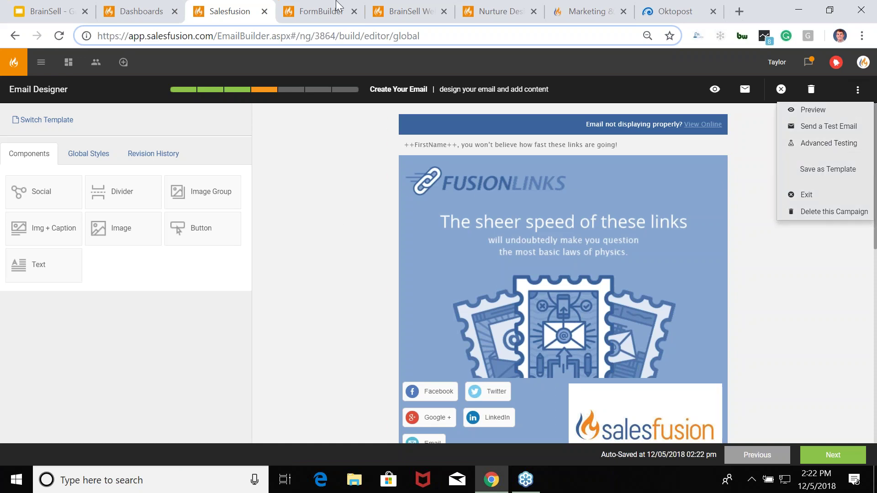
- Switch to the Contact Us form in FormBuilder, cancel the open Email field edit, and look through the form's fields
click(321, 12)
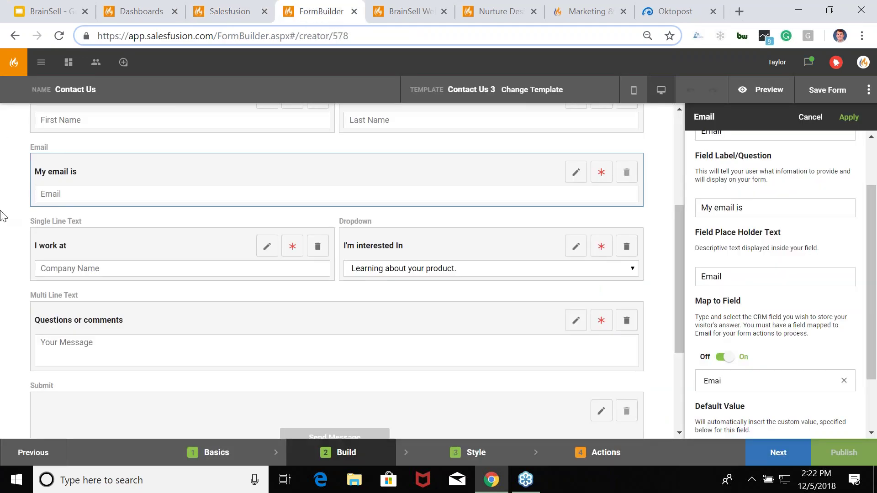
scroll(1, 217, up, 5)
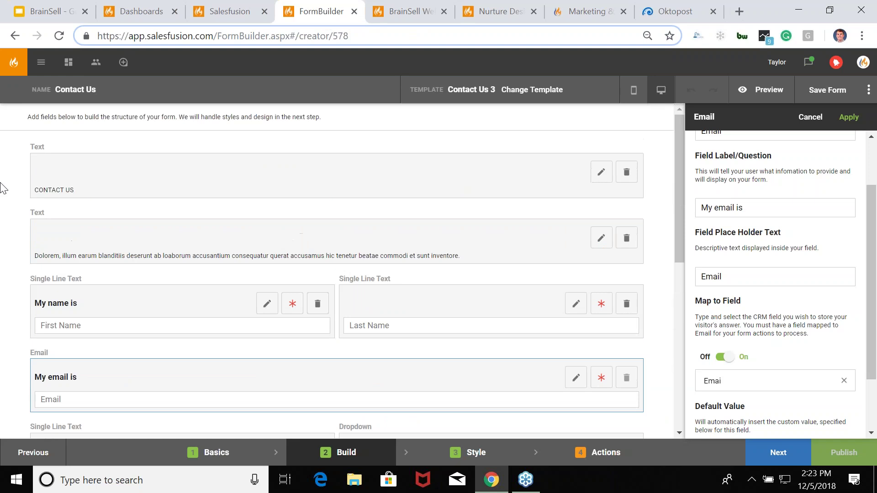
click(810, 118)
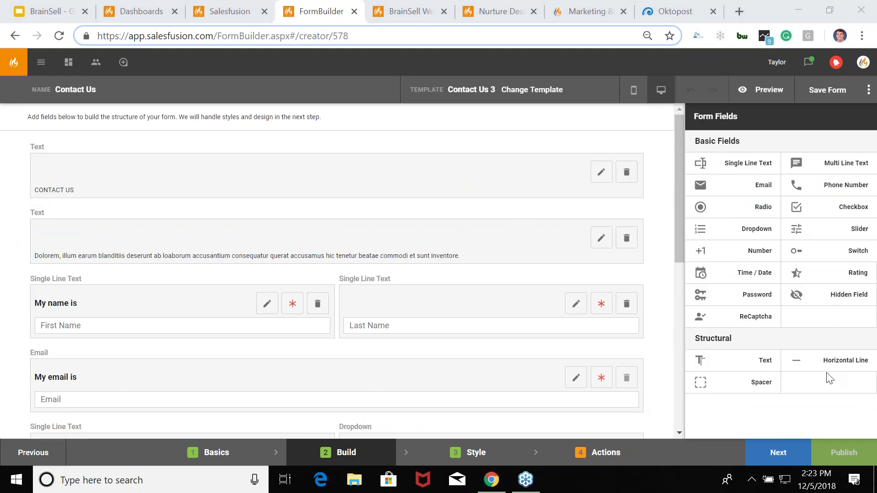
scroll(229, 180, down, 3)
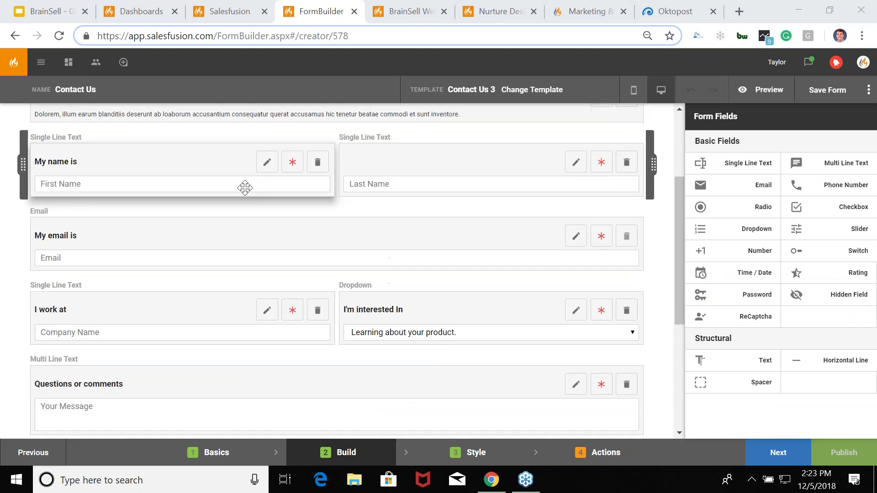
scroll(382, 270, down, 3)
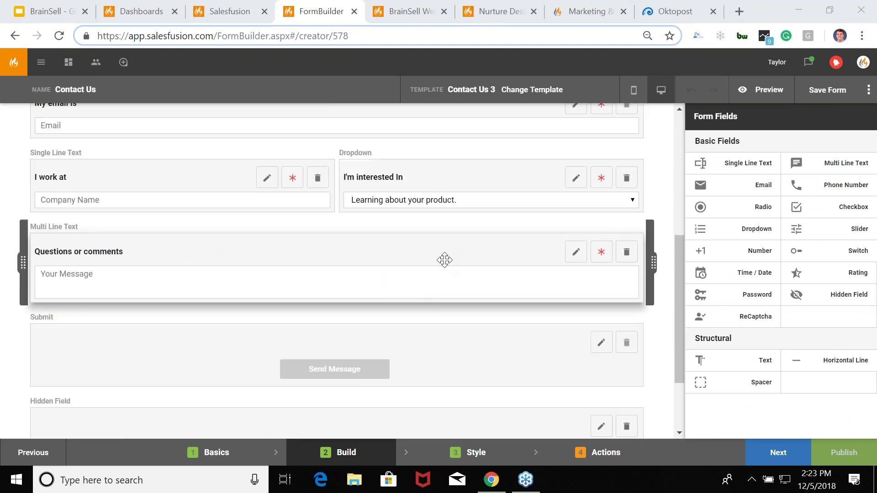
- Add a ReCaptcha field between the Questions or comments field and the Submit button, and delete it again
drag(440, 256, 419, 261)
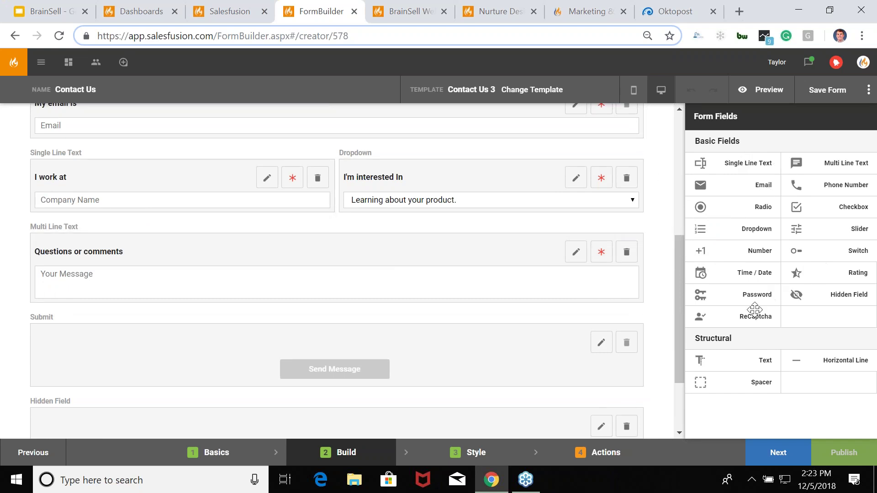
drag(750, 316, 457, 338)
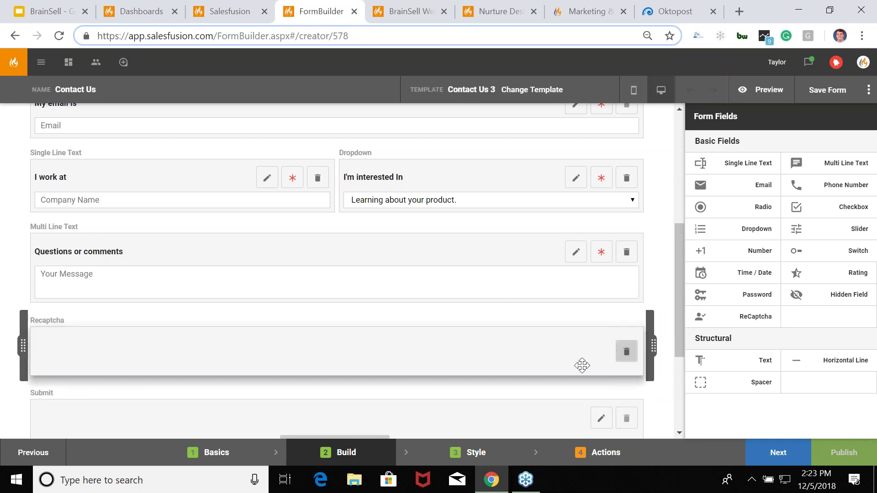
key(Delete)
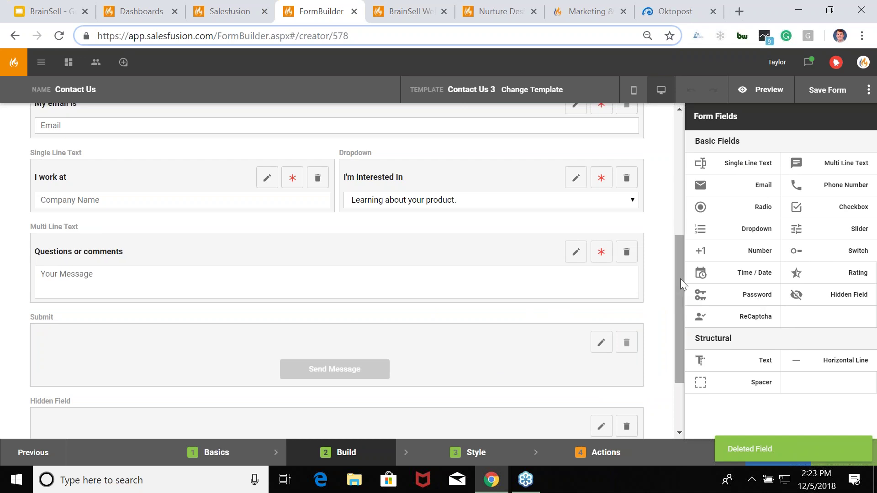
- Turn on Map to Field for the form's "My email is" field, map it to the CRM field Email, and apply the change
scroll(681, 278, up, 3)
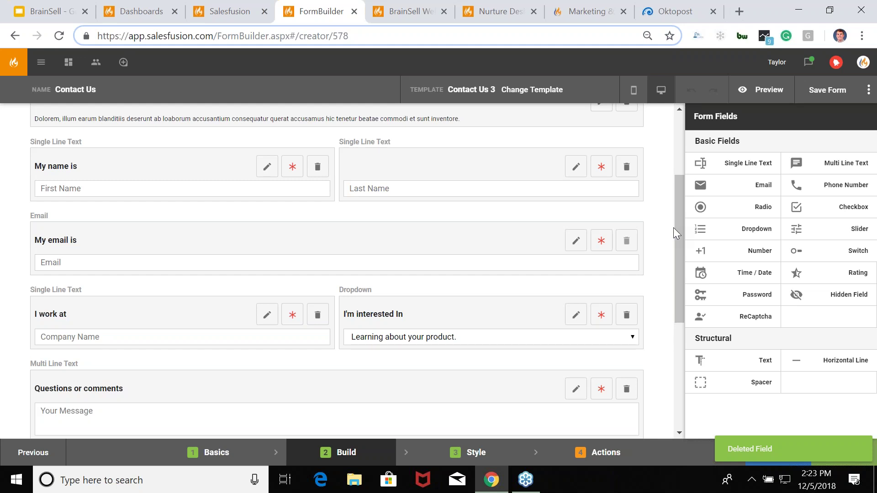
click(574, 247)
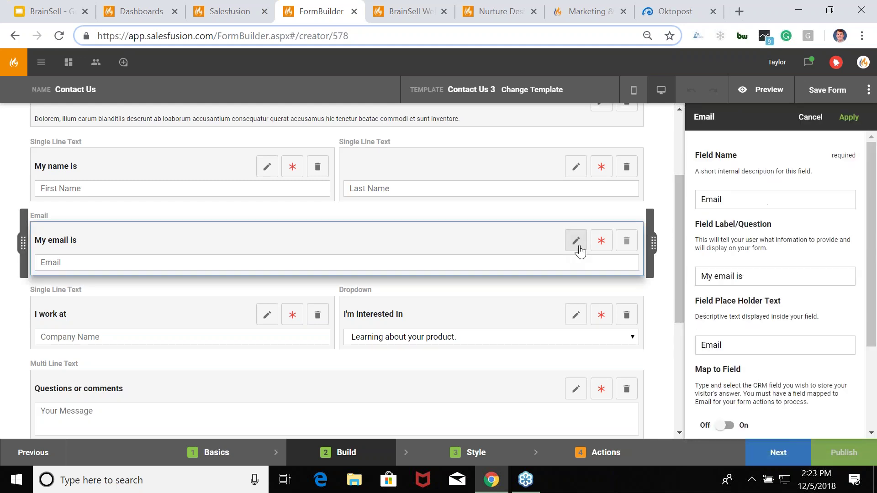
scroll(728, 335, down, 2)
click(730, 356)
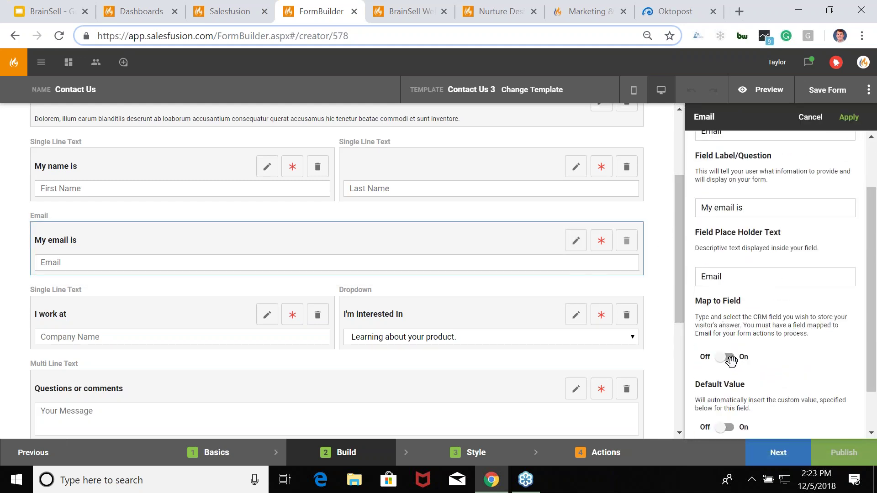
scroll(738, 363, down, 2)
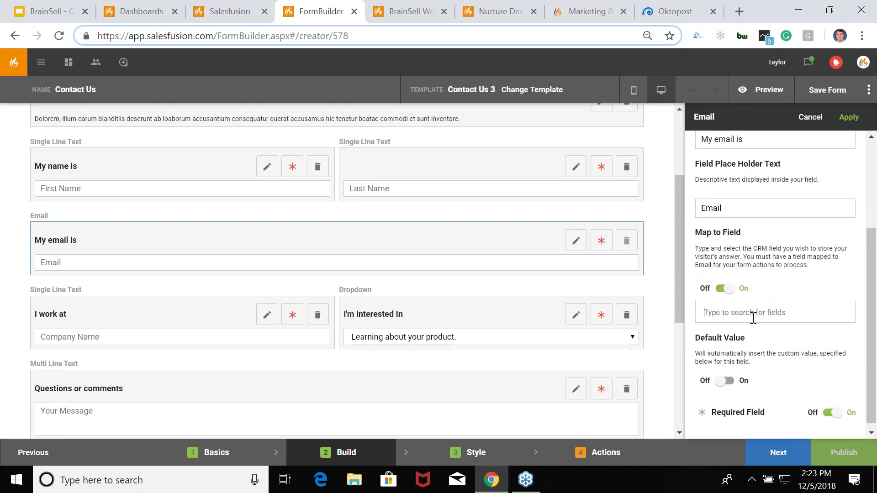
click(753, 319)
text(emai)
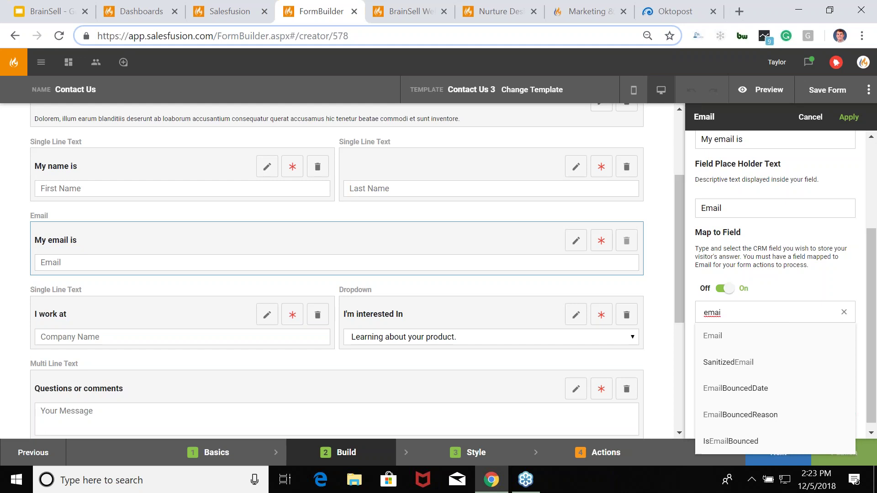
click(753, 340)
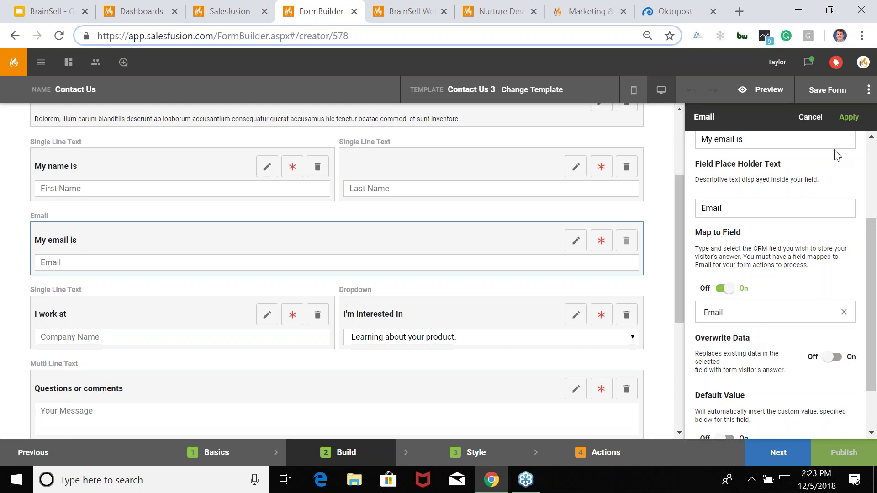
click(849, 118)
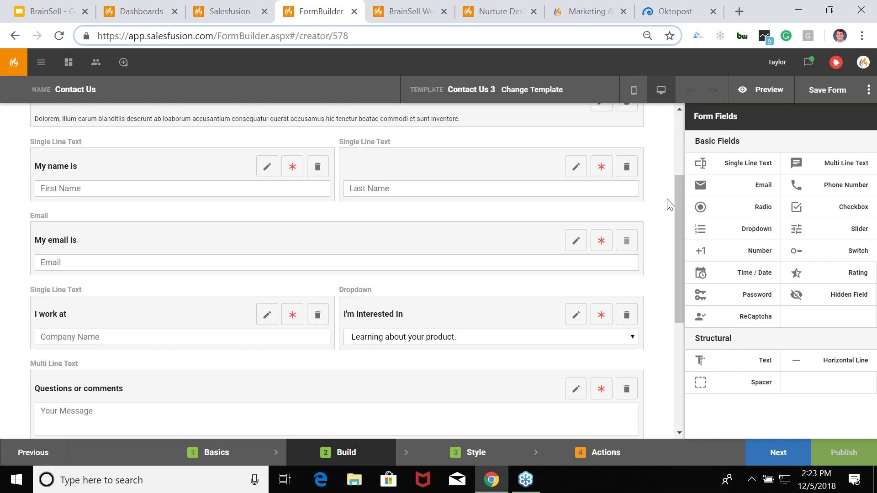
- Look over the rest of the Contact Us form and advance through the Style stage to the Actions stage
scroll(660, 214, down, 2)
scroll(660, 214, down, 3)
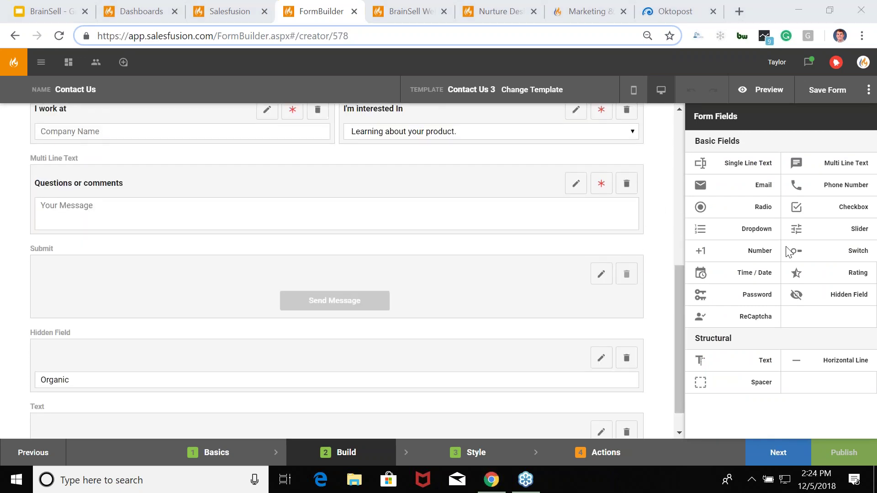
click(778, 451)
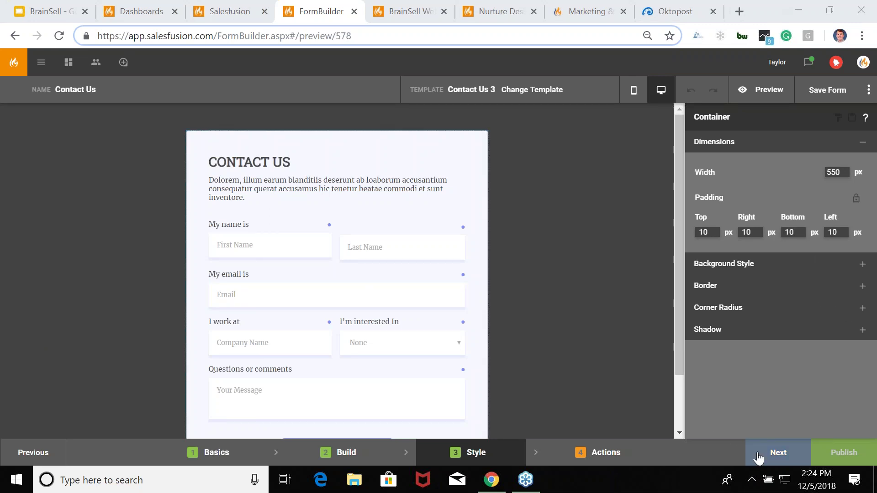
click(776, 454)
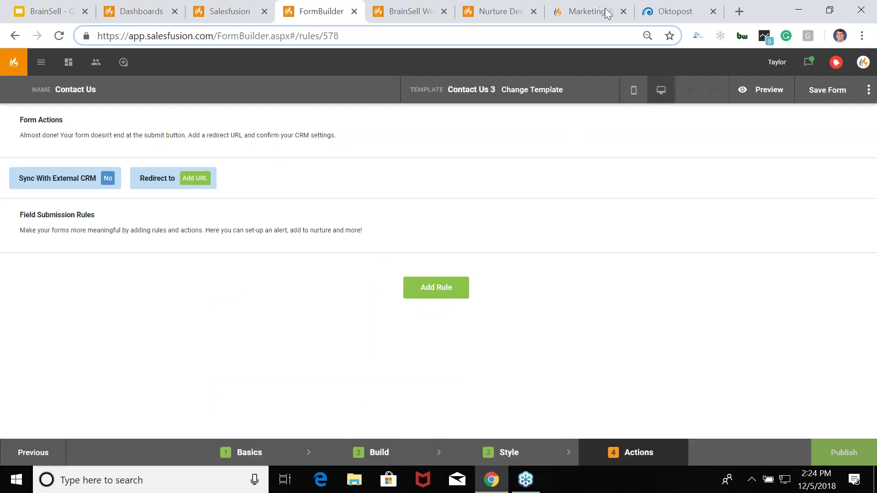
- Add a field submission rule with the condition that Interest is equal to "Asking about pricing."
click(435, 293)
click(435, 299)
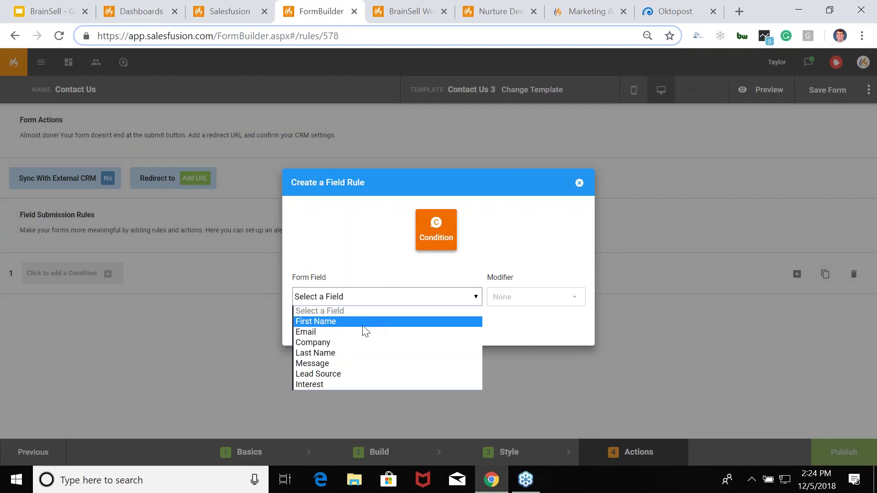
click(336, 385)
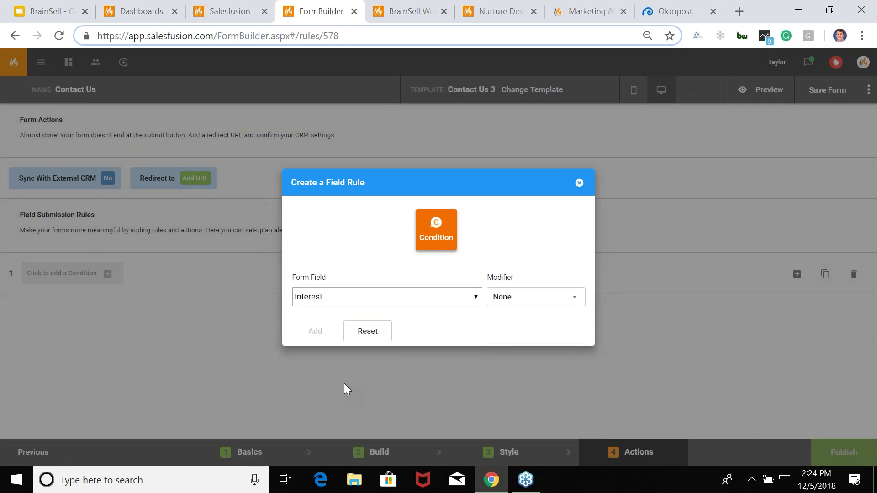
click(553, 298)
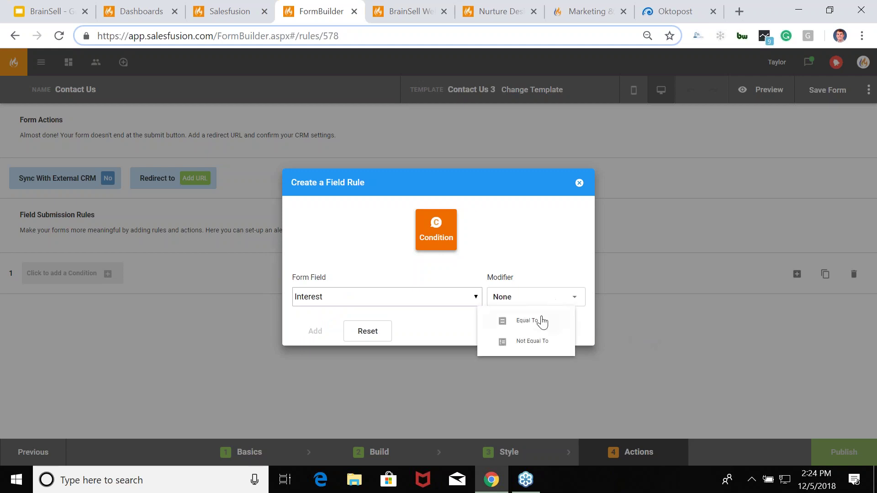
click(540, 322)
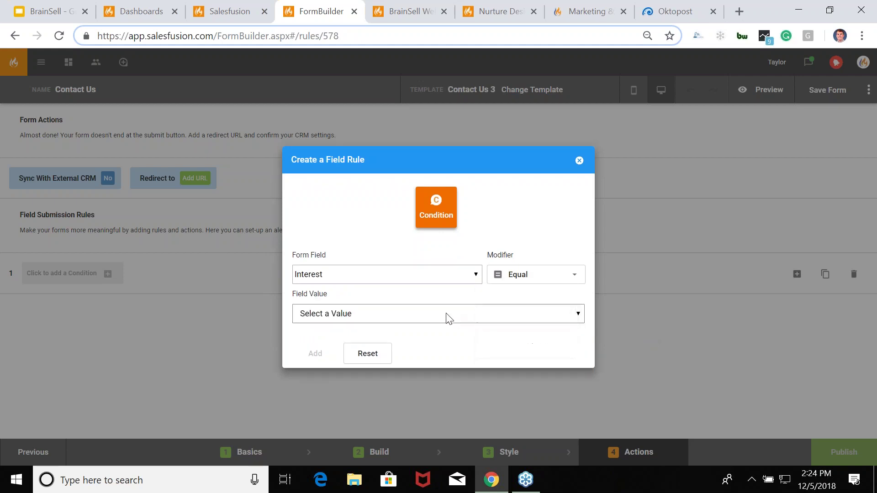
click(446, 315)
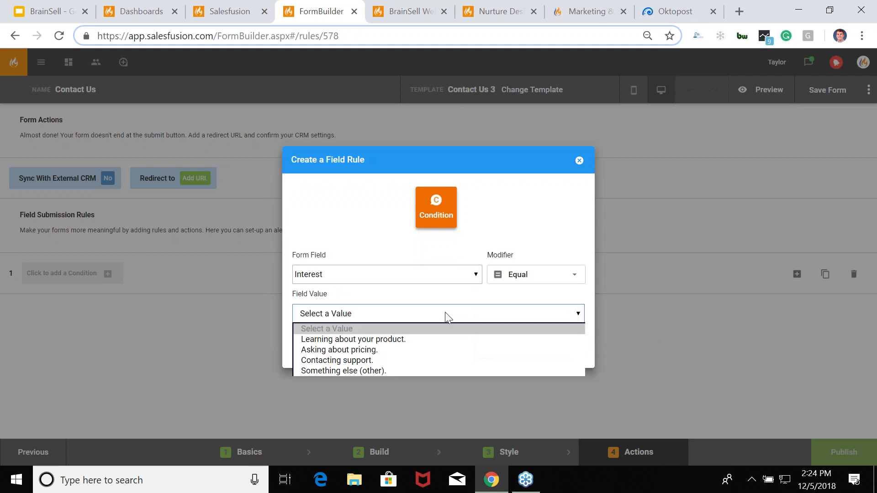
click(386, 352)
click(316, 354)
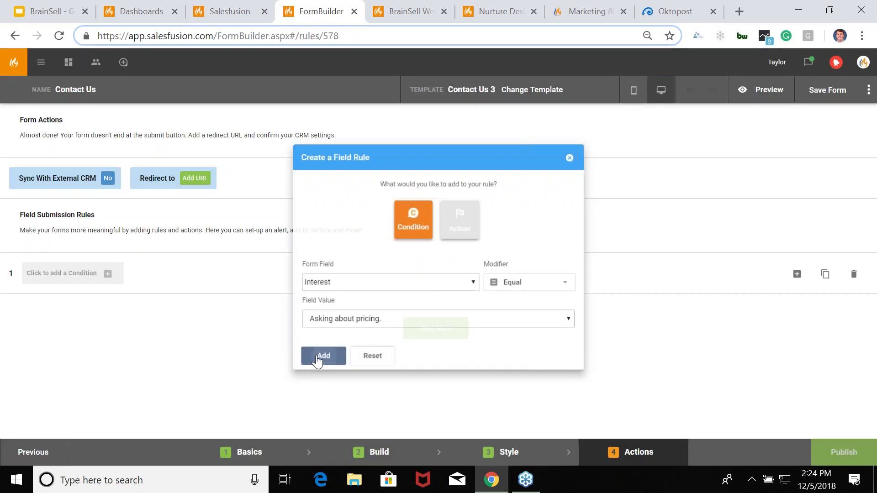
- Review the actions available for the pricing rule and close the rule dialog without adding one
click(224, 277)
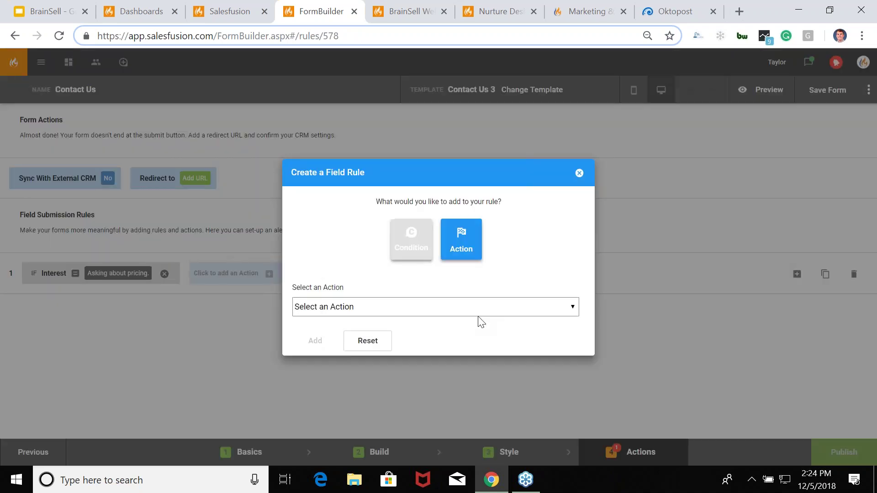
click(509, 307)
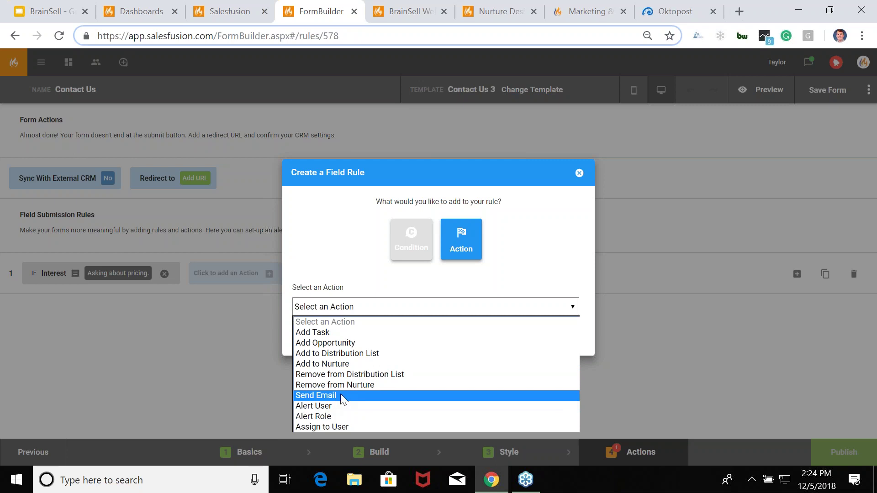
click(580, 175)
click(580, 176)
mouse_move(829, 448)
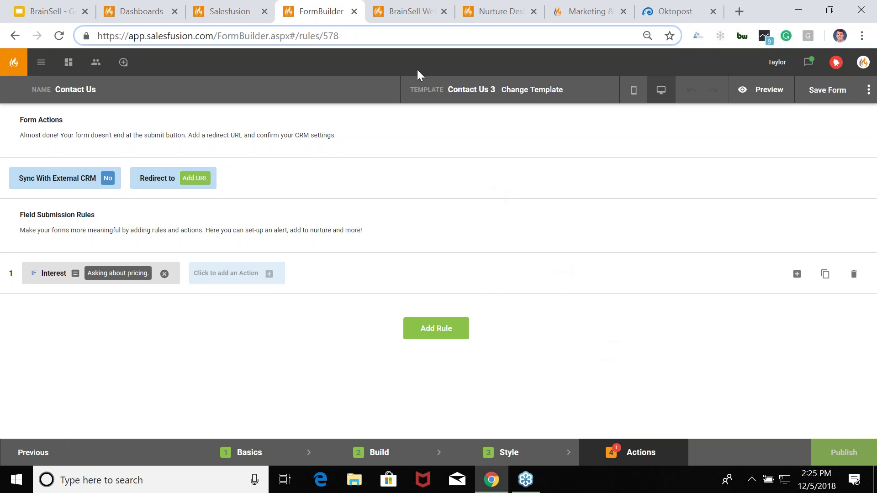
- Switch to the BrainSell Webinar landing page, check its mobile layout, return to the desktop layout, and look over the page
click(403, 13)
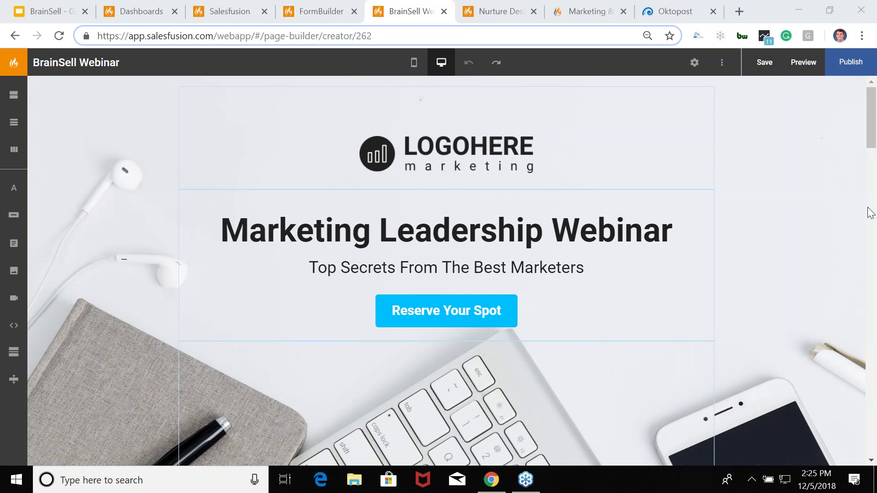
click(414, 67)
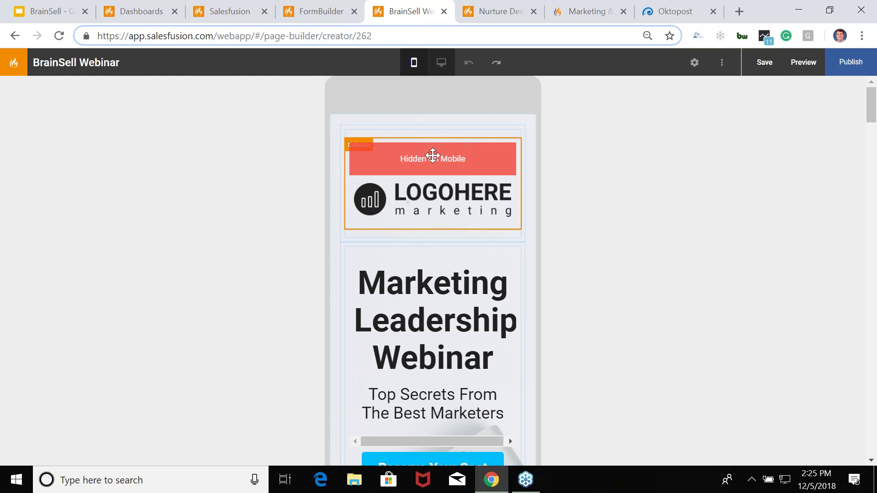
click(441, 63)
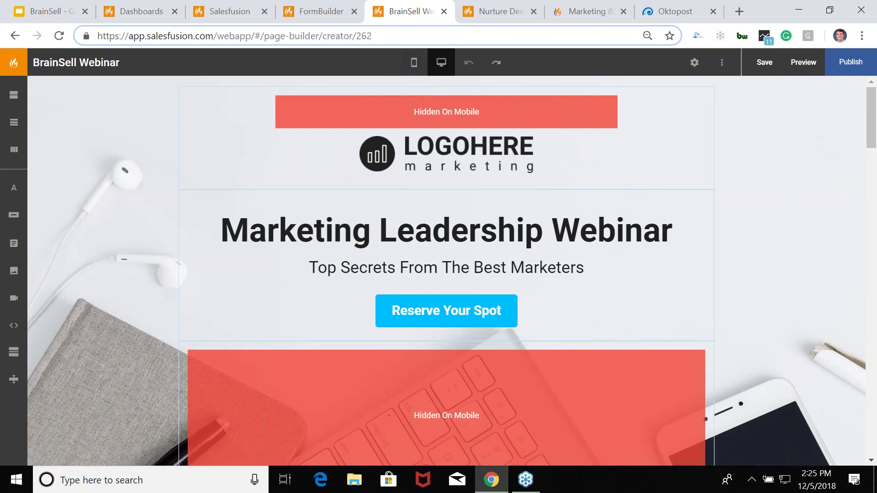
scroll(182, 110, down, 2)
scroll(133, 160, down, 4)
scroll(133, 169, up, 5)
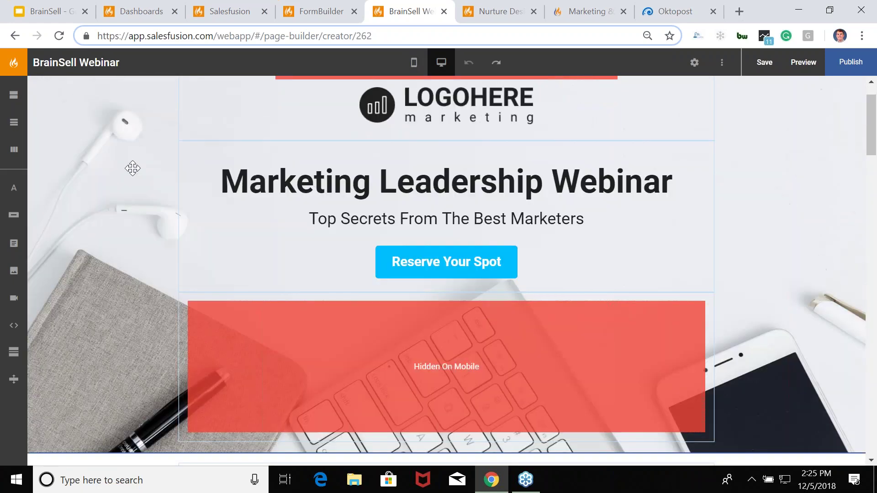
- Delete the LOGOHERE marketing image from the landing page header and try to place a new image component there
click(477, 147)
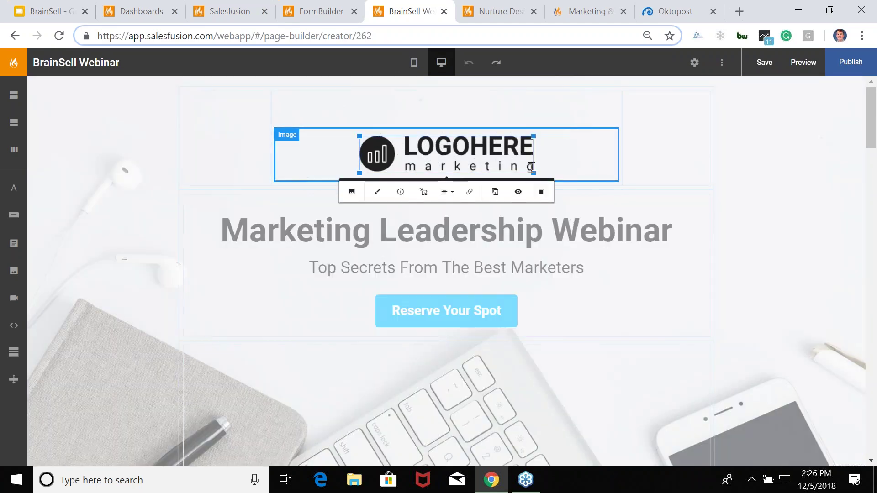
click(541, 191)
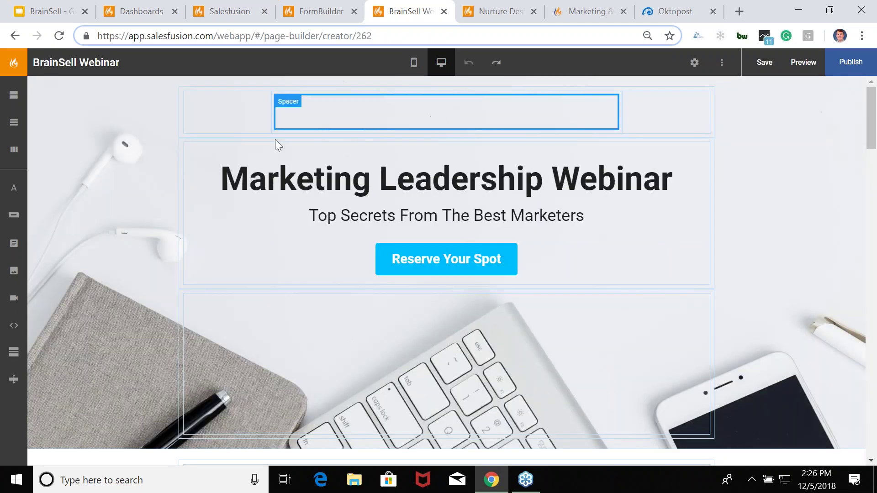
drag(14, 270, 454, 98)
drag(14, 271, 448, 92)
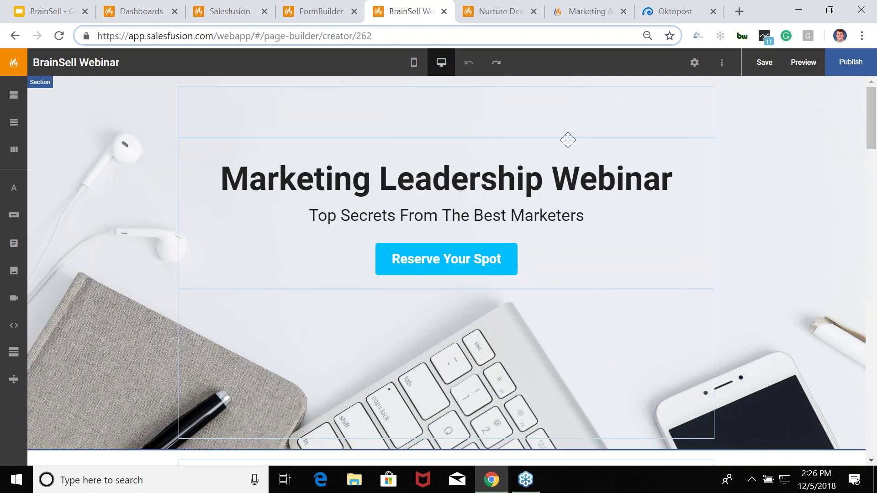
drag(14, 270, 4, 234)
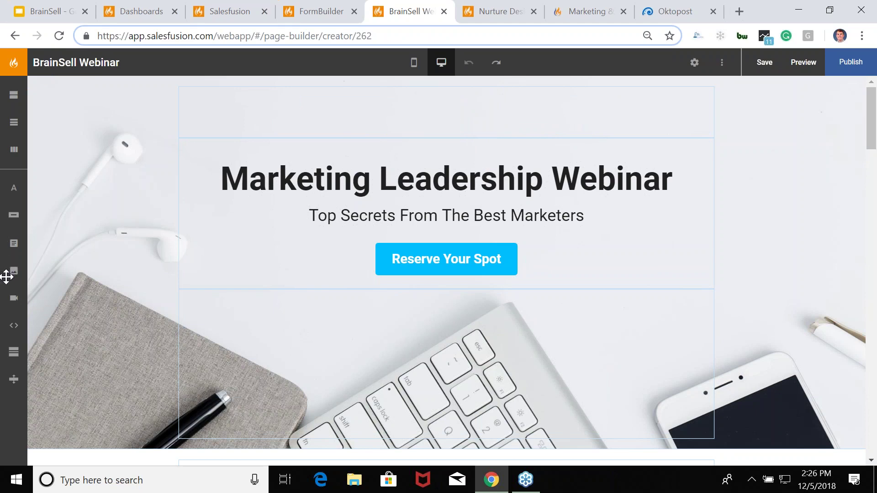
- Look over the landing page's sections and go to its Publish option
scroll(140, 190, down, 6)
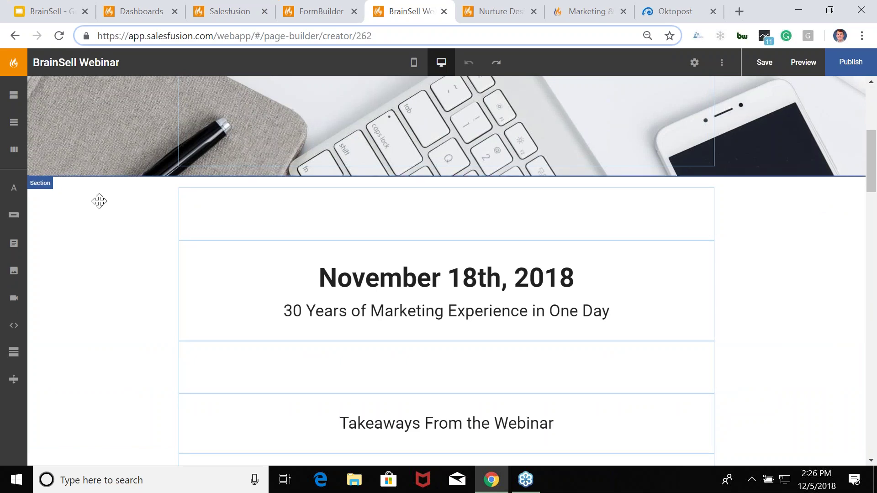
scroll(98, 201, up, 6)
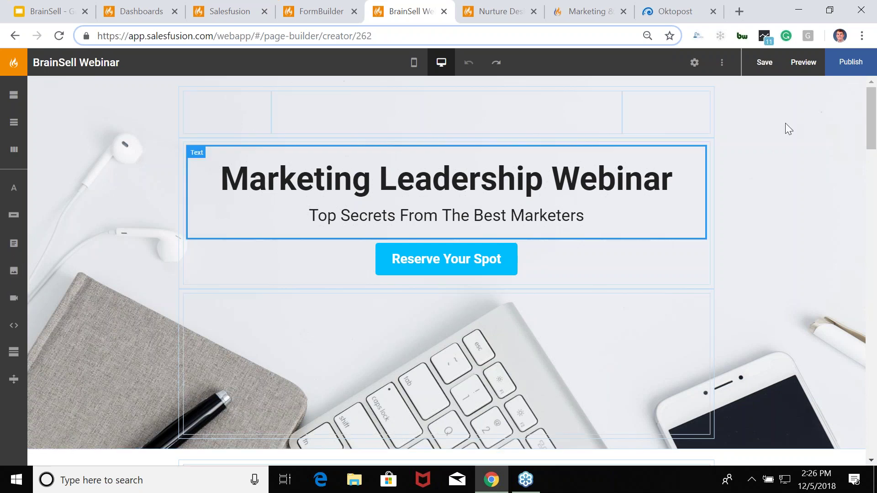
click(854, 67)
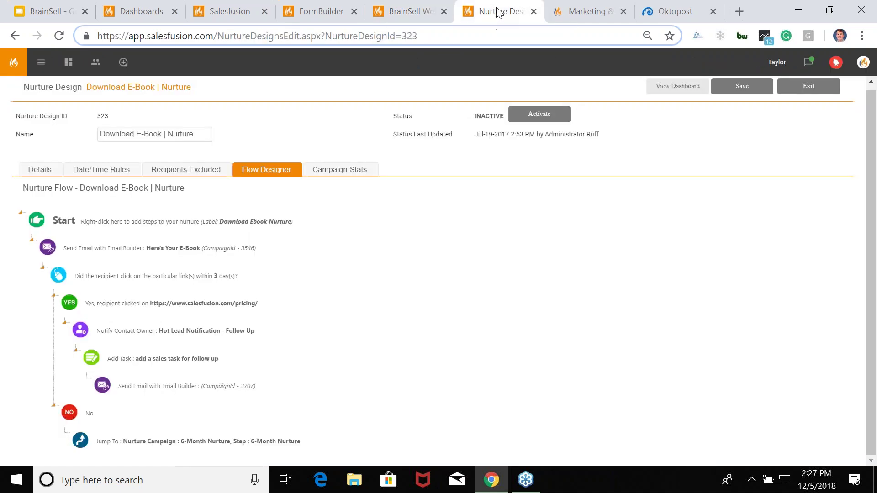
- Switch to the Download E-Book | Nurture design, highlight its flow name, and list the steps that can be added to Start
click(500, 12)
drag(184, 188, 83, 192)
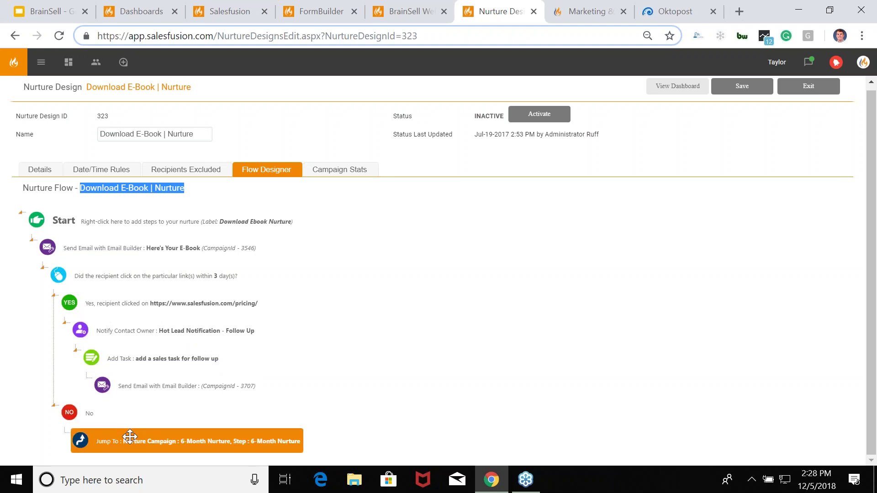
right_click(291, 224)
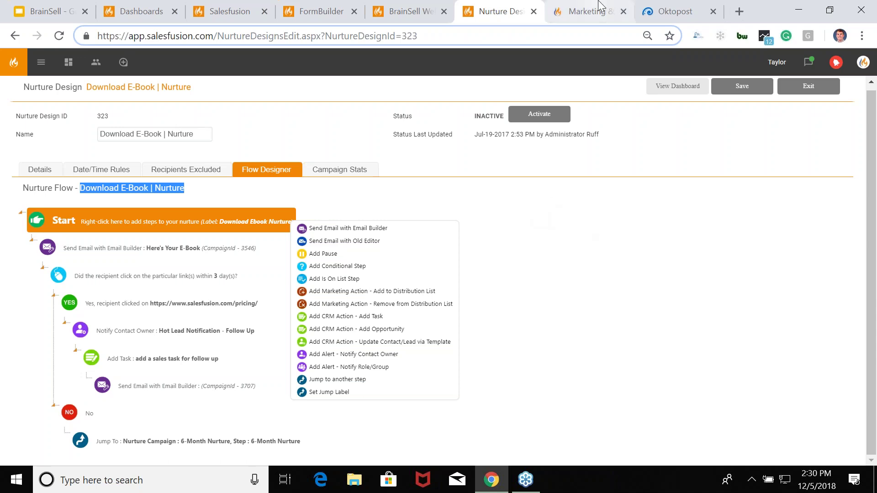
- Switch to the Marketing & Sales Health Dash and examine the landing page submission charts, including a July data point
click(587, 12)
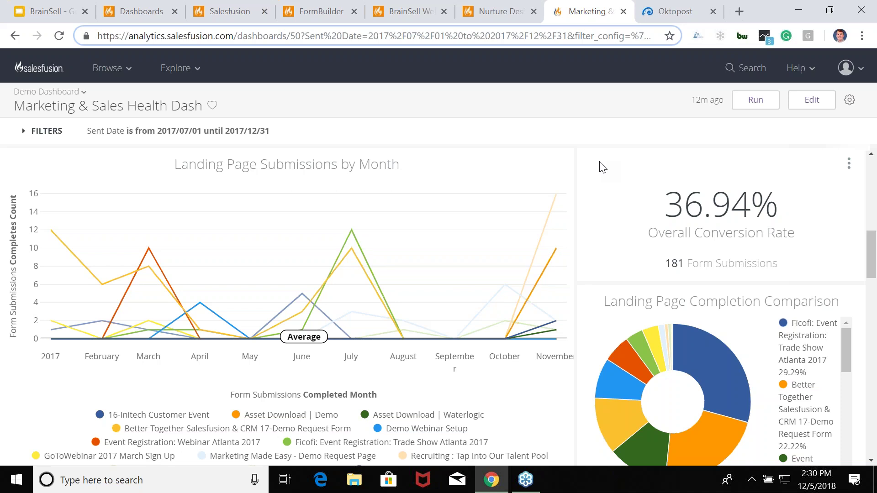
scroll(599, 168, down, 3)
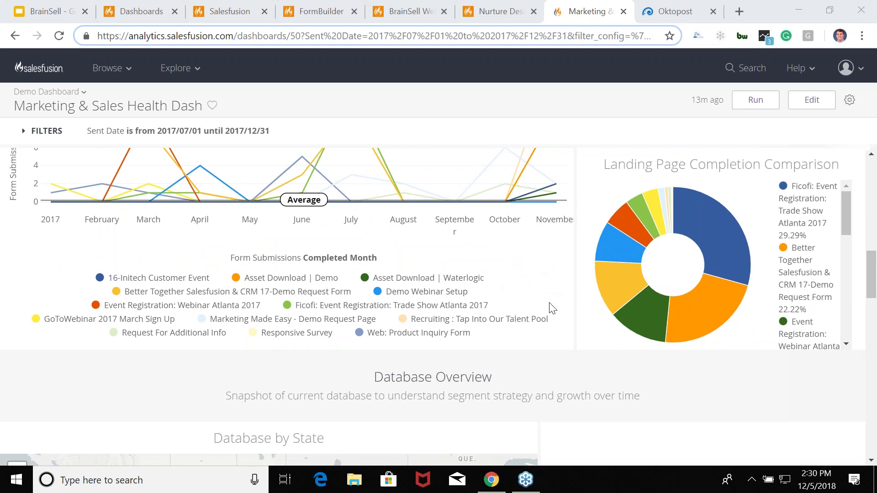
scroll(551, 324, up, 3)
scroll(184, 204, up, 1)
scroll(165, 200, down, 1)
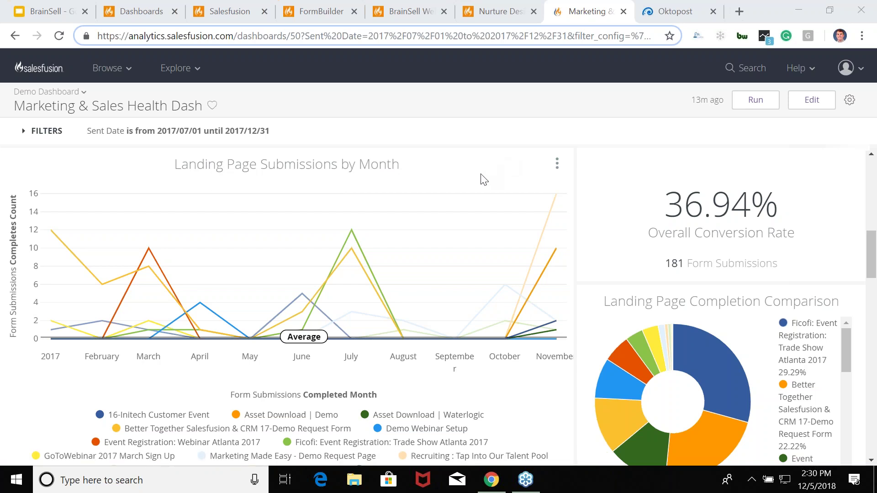
mouse_move(356, 251)
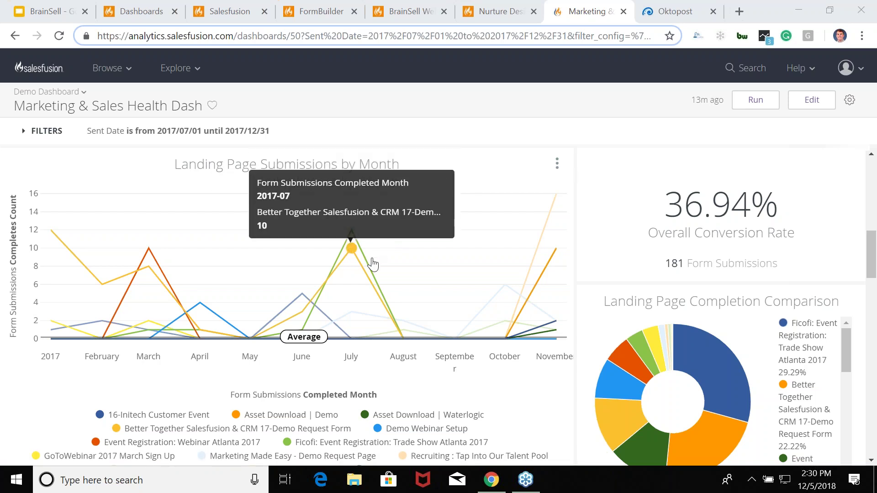
- Hide the Demo Webinar Setup and Ficofi: Event Registration: Trade Show Atlanta 2017 series in the Landing Page Submissions by Month chart
scroll(377, 347, down, 1)
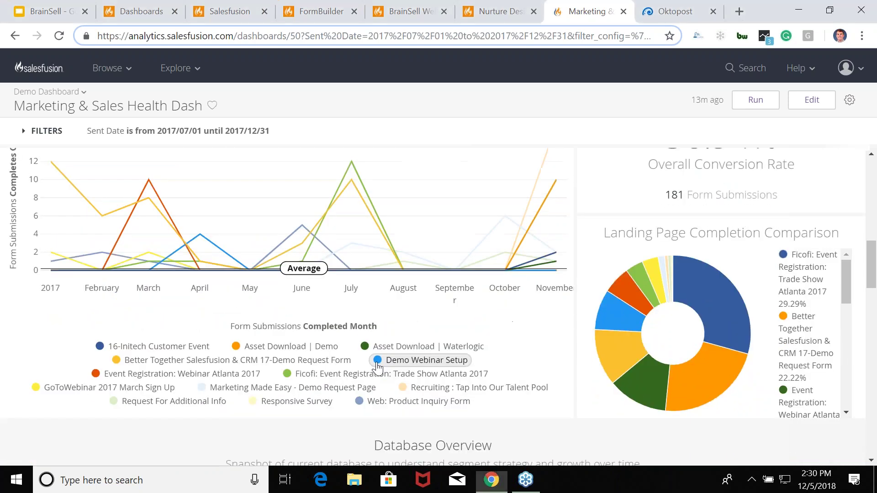
click(377, 361)
click(292, 373)
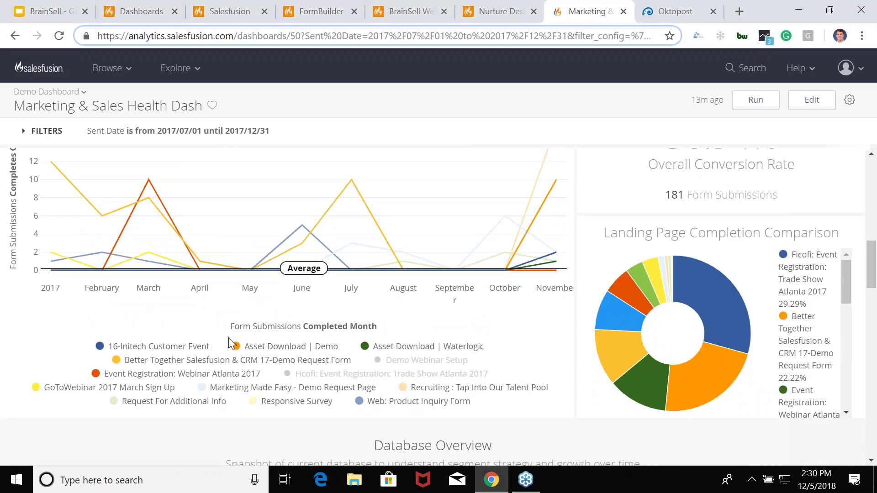
mouse_move(620, 311)
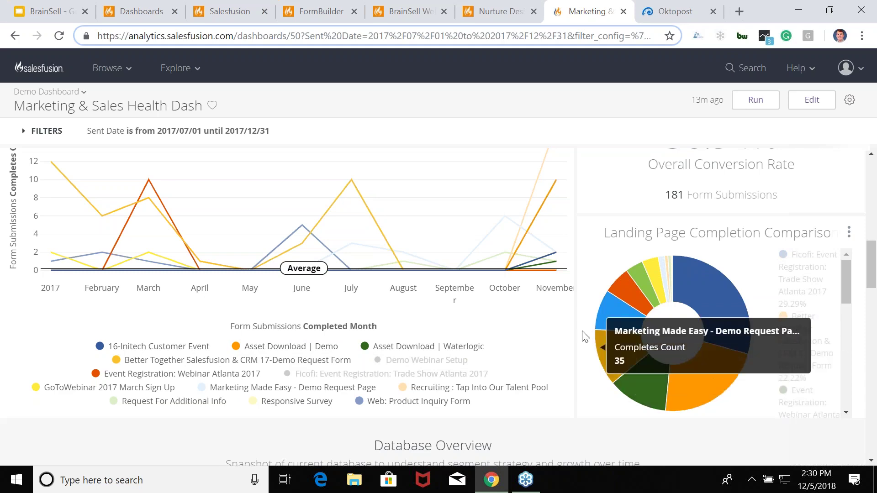
- View the contact details for California from the Database by State map and close the details
scroll(571, 327, down, 7)
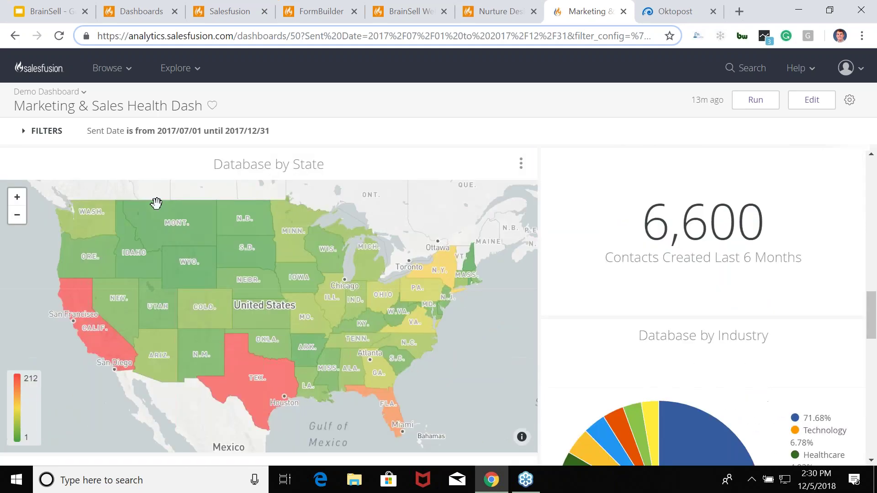
click(83, 297)
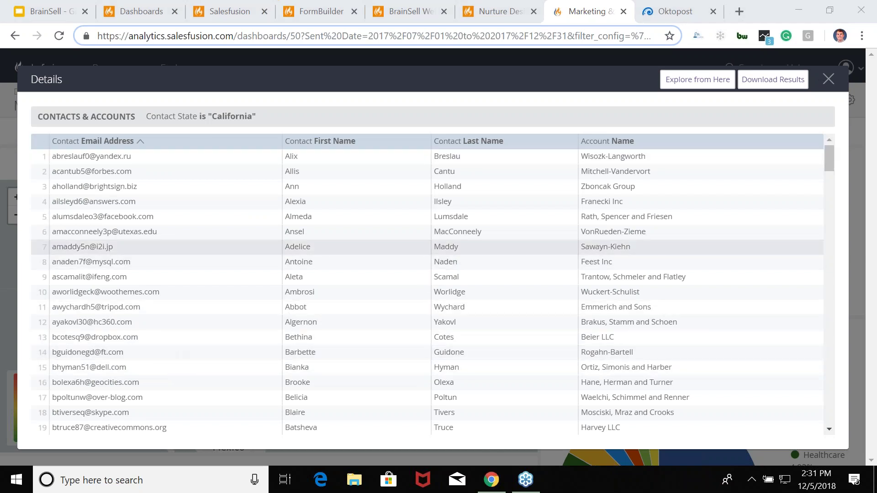
click(830, 80)
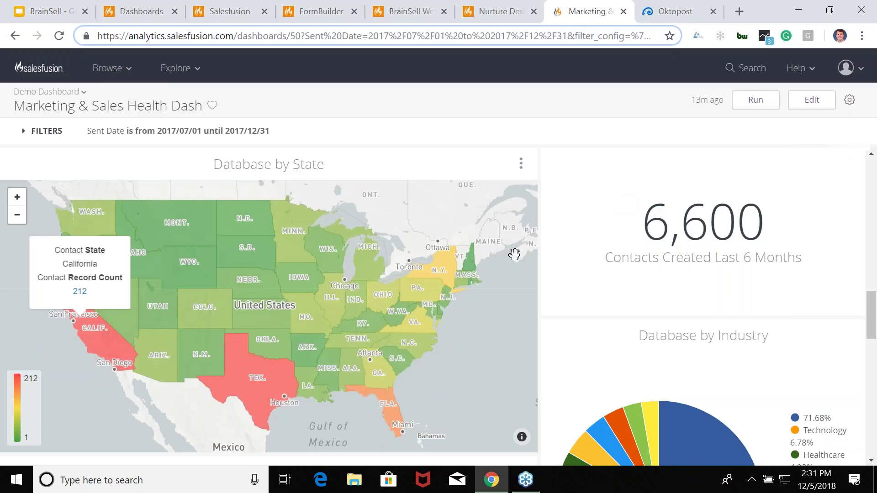
- Examine the database charts and the Pipeline Performance section of the Marketing & Sales Health Dash
scroll(521, 245, down, 3)
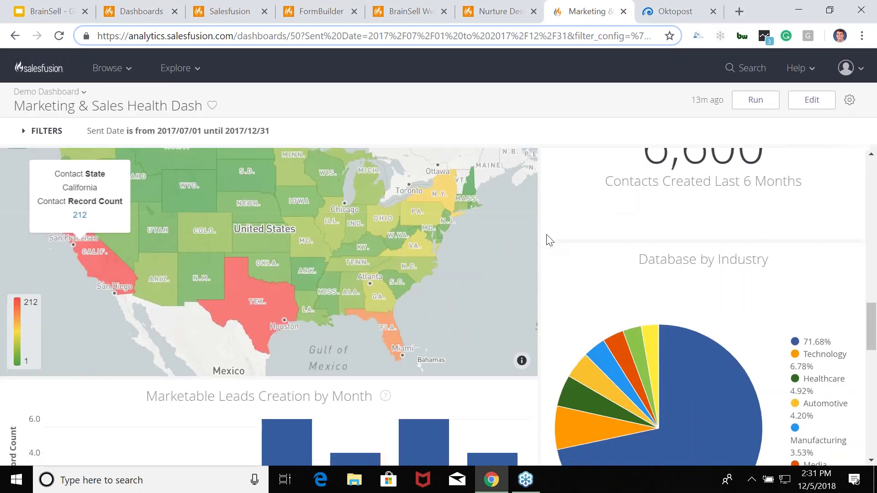
scroll(538, 204, down, 7)
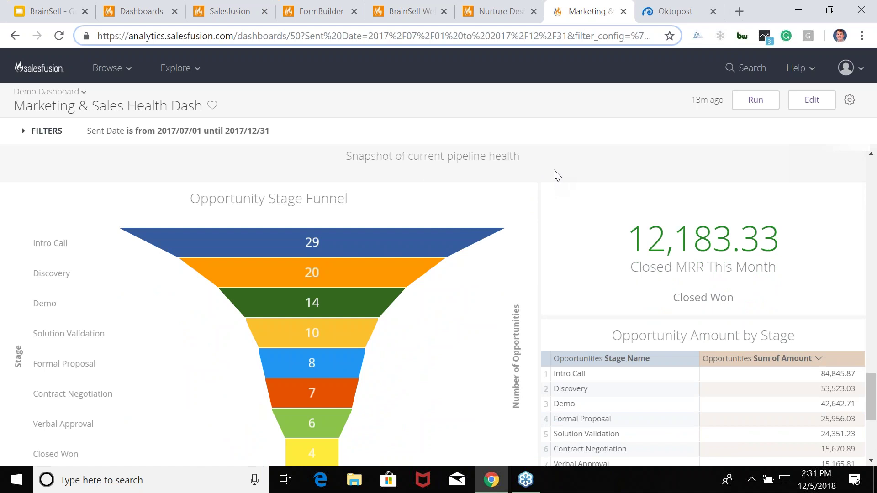
scroll(538, 165, down, 1)
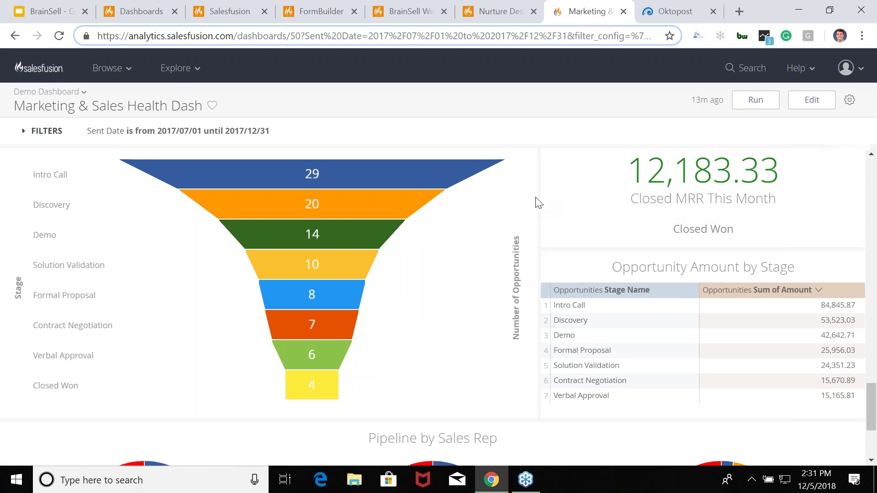
- Open the Landing Page Submissions by Month chart for exploration
scroll(540, 221, up, 7)
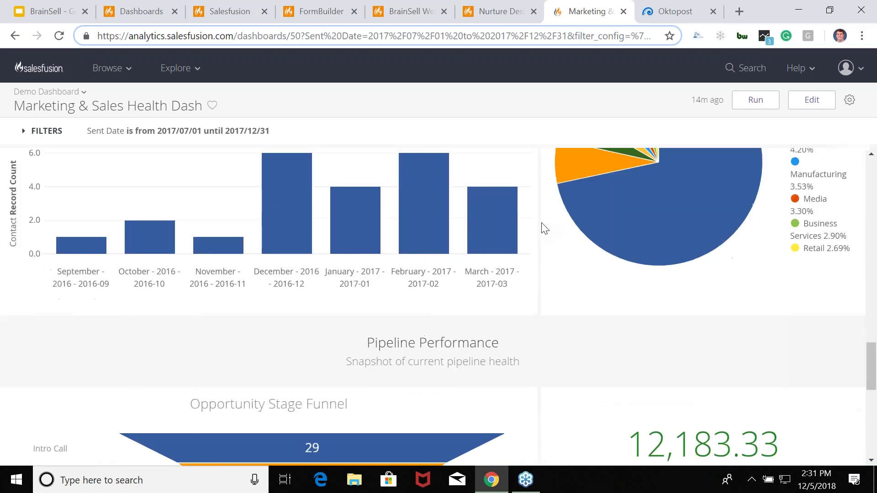
scroll(536, 223, up, 15)
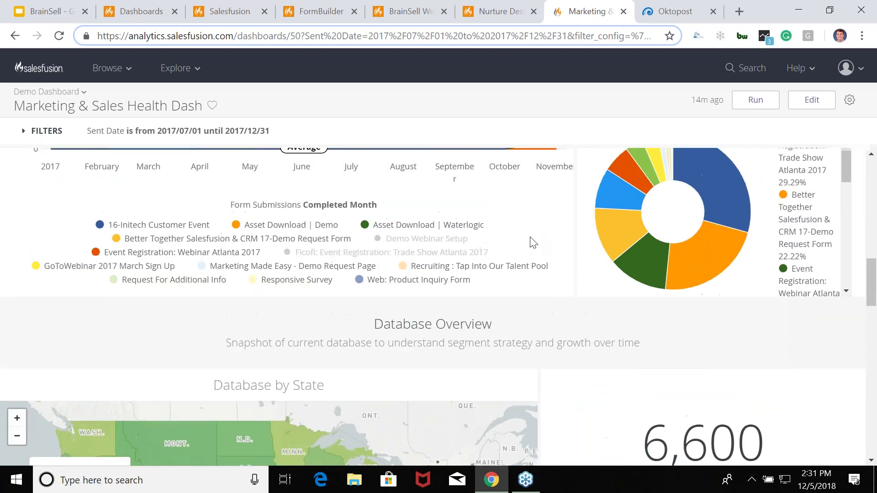
scroll(533, 246, up, 3)
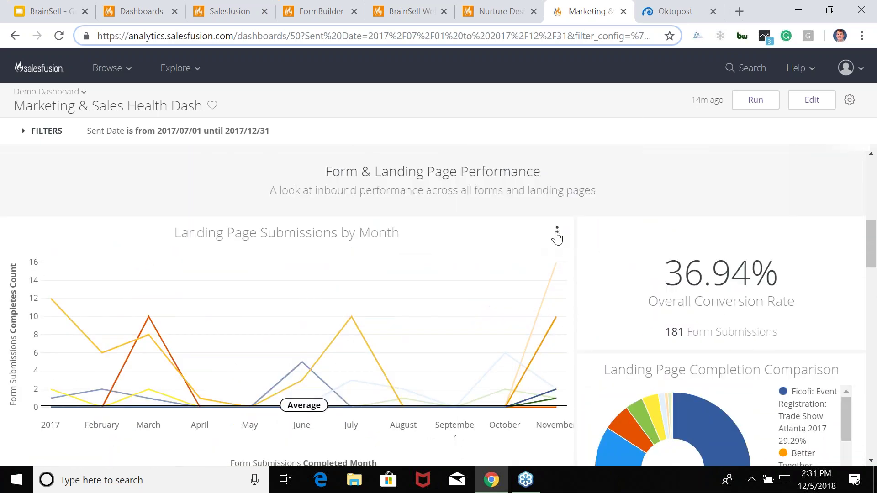
click(557, 233)
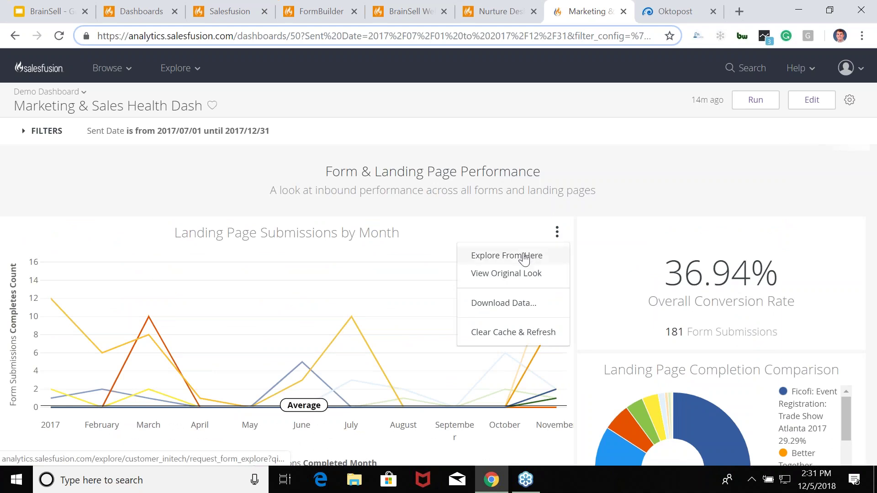
click(525, 259)
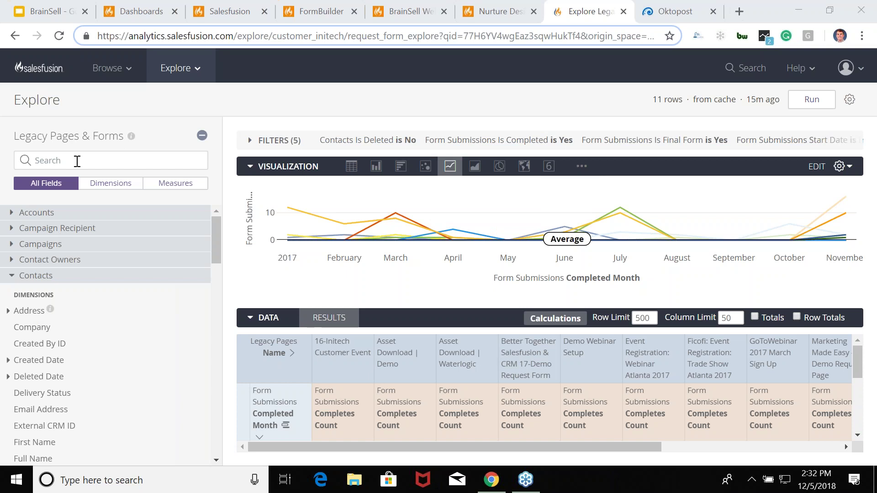
- Review the exploration's Contacts fields, its filters with the Is Completed choices, and the available save and share options
drag(214, 240, 206, 275)
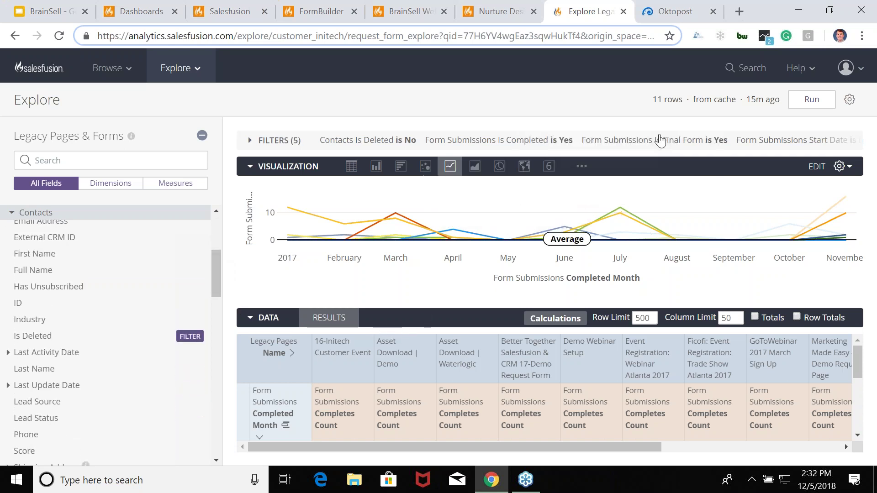
click(250, 141)
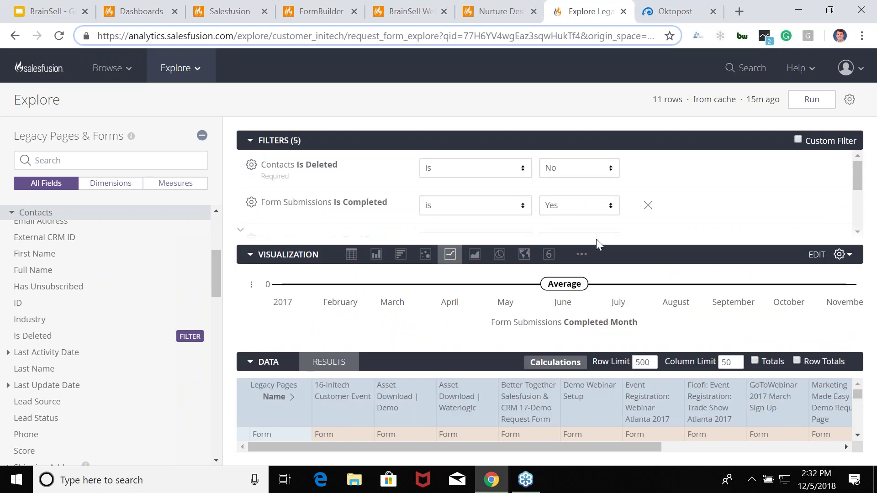
click(611, 206)
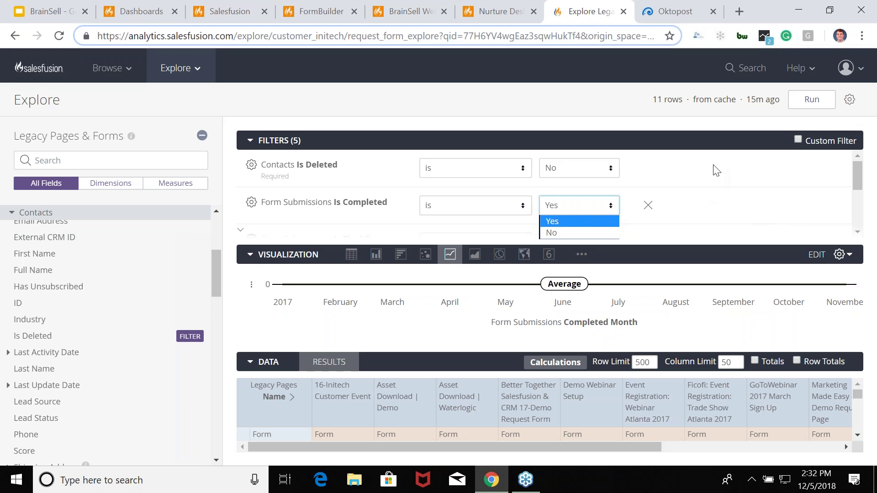
click(849, 101)
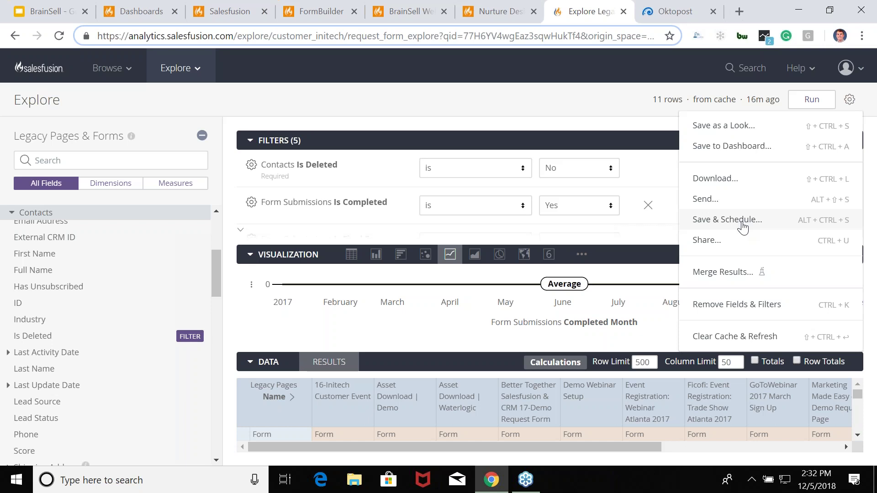
click(538, 108)
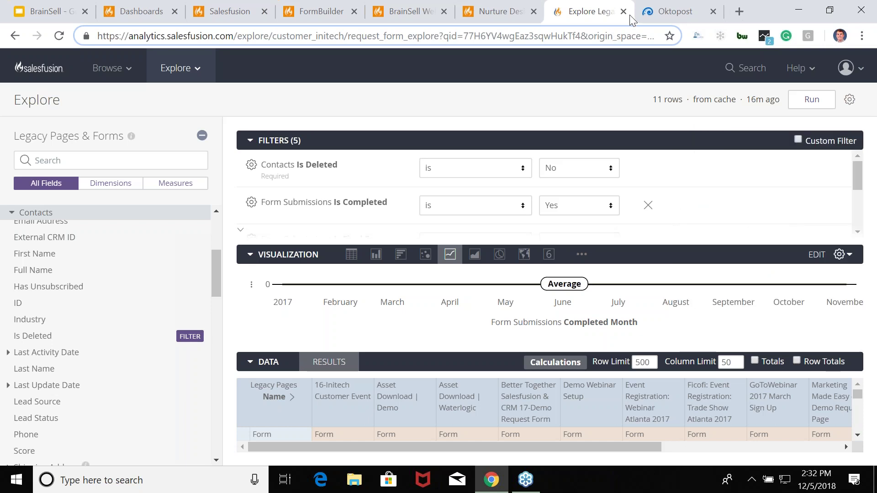
- Switch to Oktopost, view the campaign list, and preview the November 28 social posts in the monthly calendar
click(658, 10)
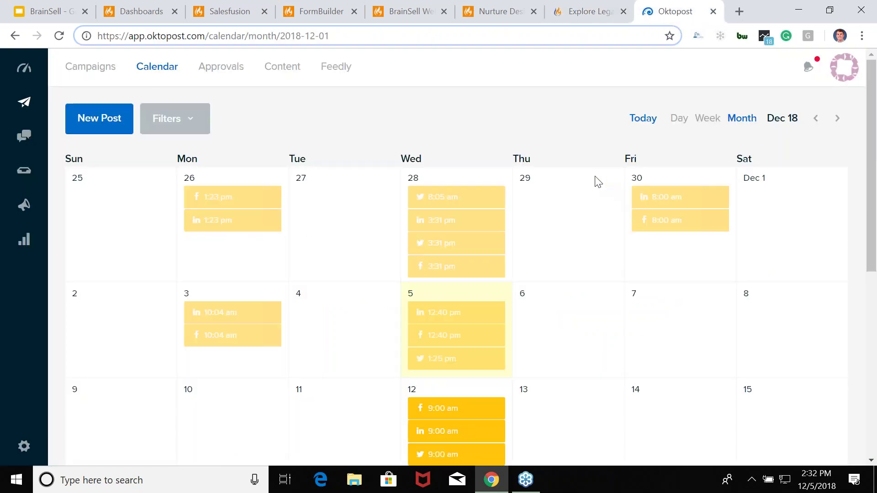
click(82, 74)
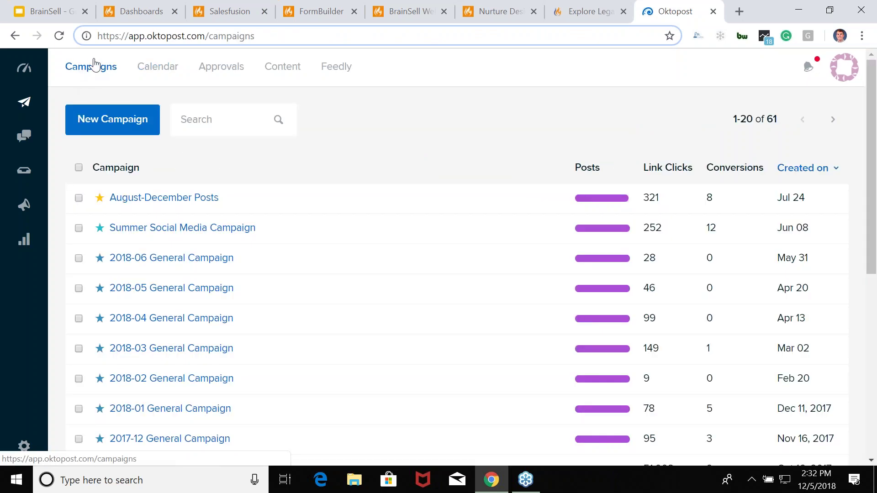
click(165, 72)
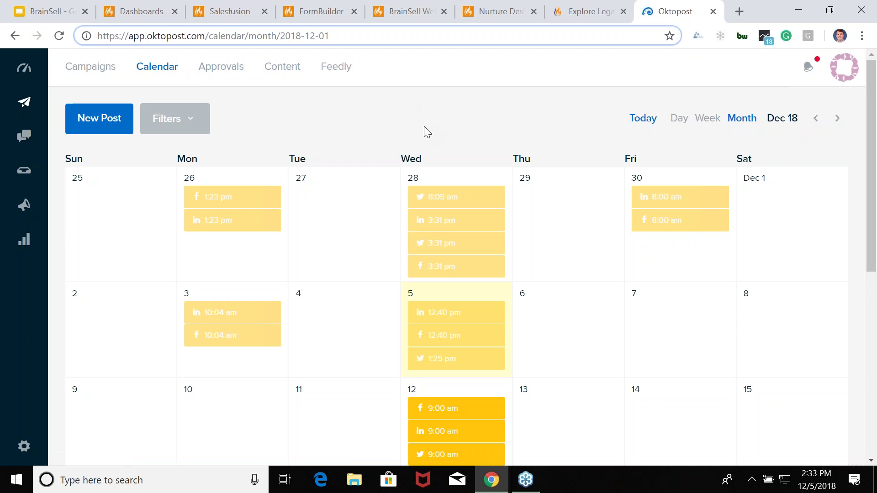
mouse_move(464, 198)
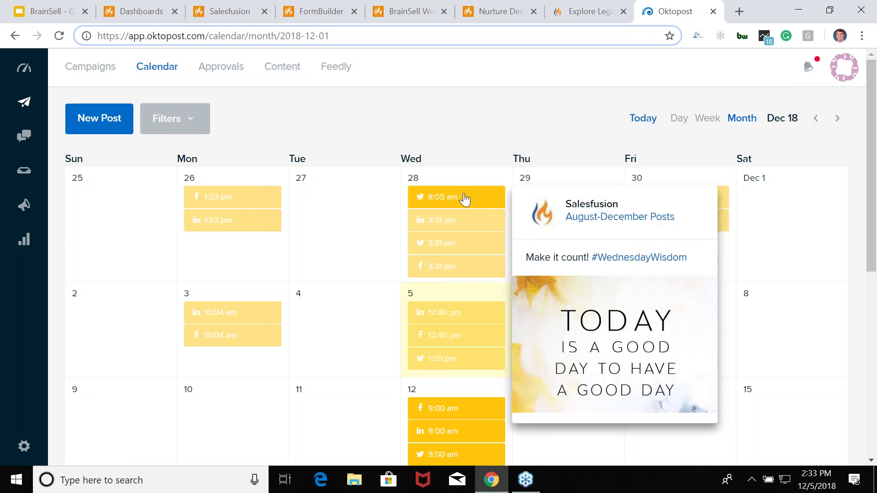
mouse_move(463, 222)
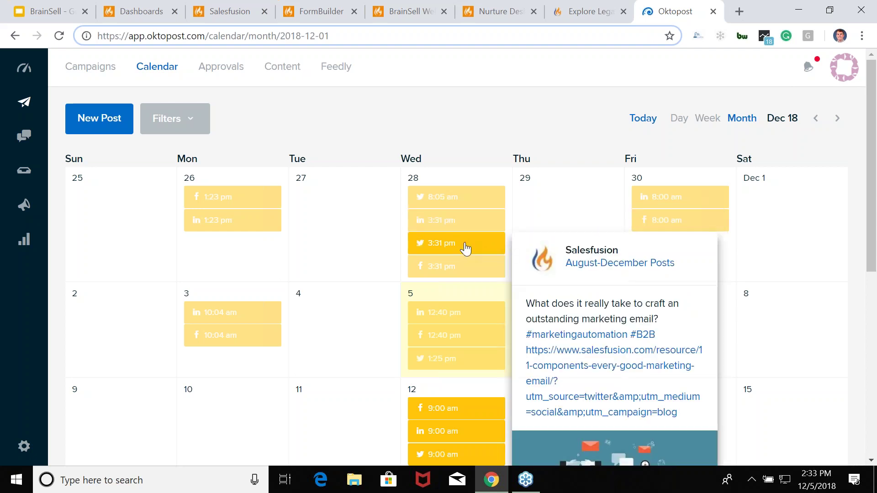
mouse_move(462, 276)
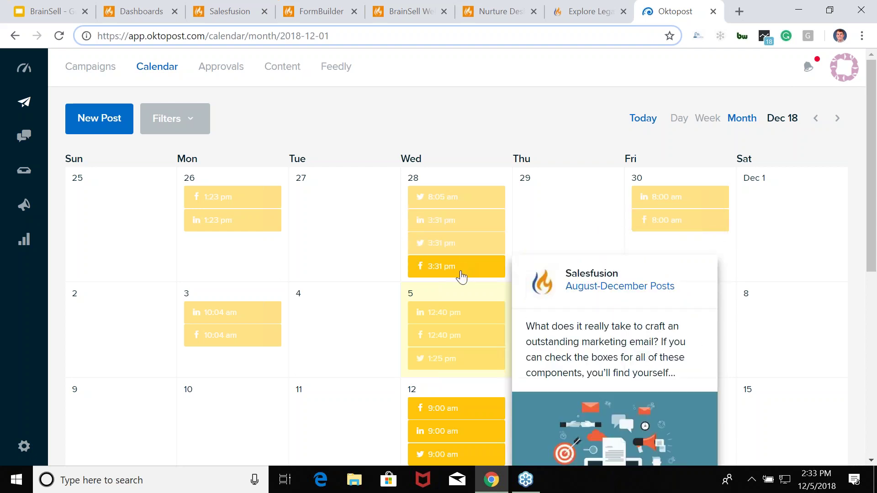
- Browse the suggested content articles for the mechanical engineering interest
click(293, 69)
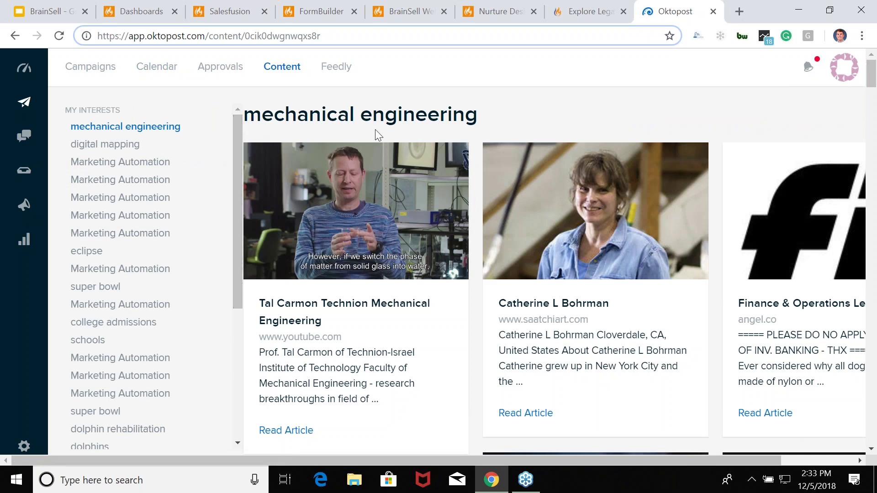
scroll(426, 141, down, 2)
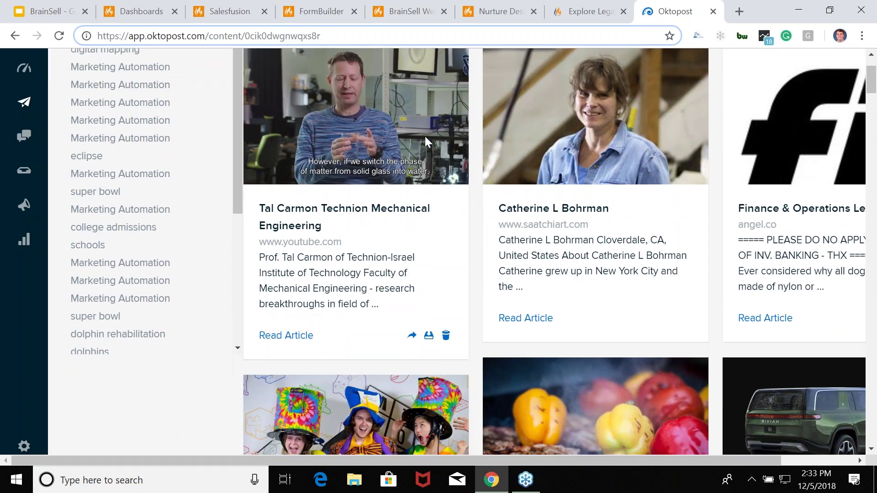
scroll(426, 140, down, 2)
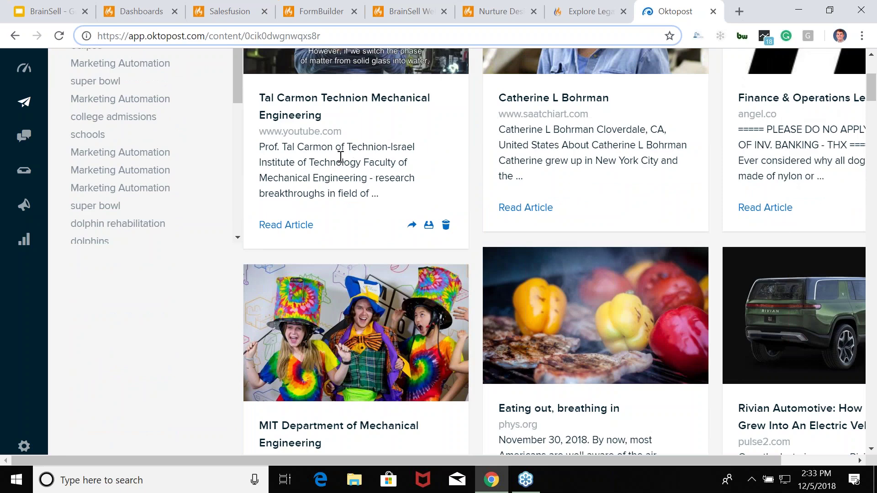
scroll(270, 182, up, 4)
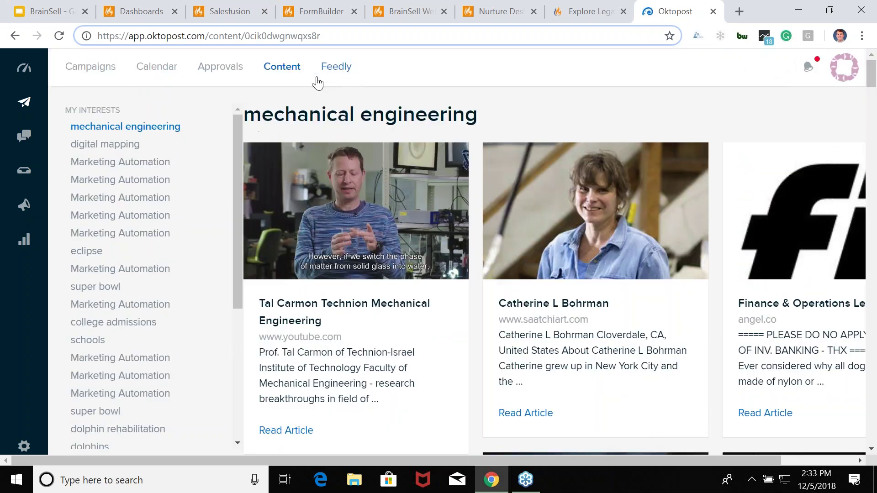
- Examine the social acquisition analytics, including the posts-to-conversions funnel and the conversion sections
click(23, 240)
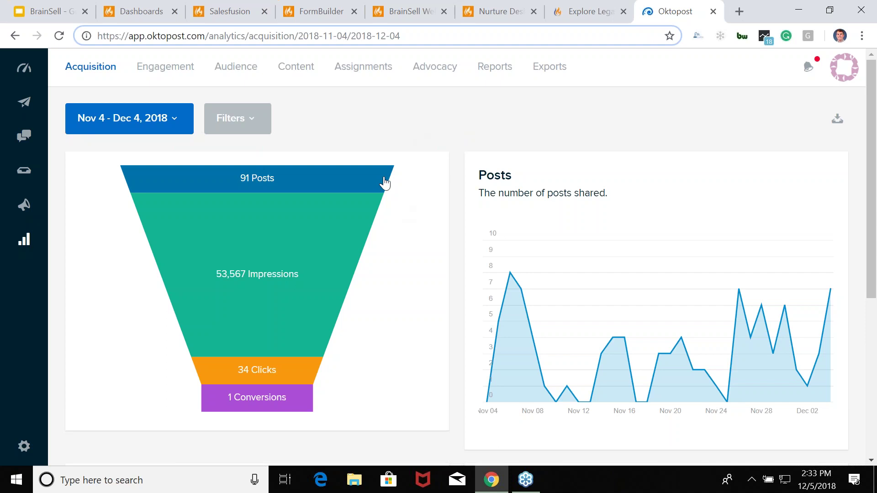
scroll(386, 183, down, 2)
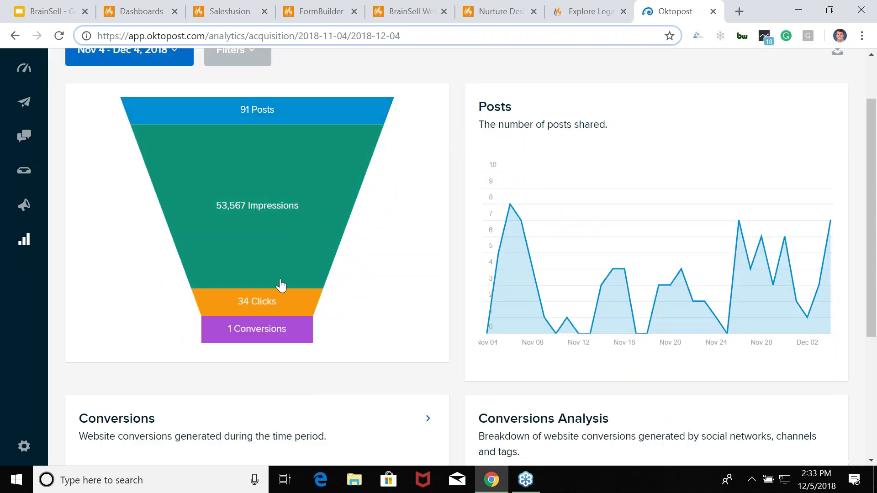
scroll(280, 295, down, 2)
scroll(338, 173, down, 3)
scroll(330, 172, up, 6)
- Examine the engagement analytics by network, channel and time of day, including the Tuesday 10a data point, and the top engaging posts
click(169, 66)
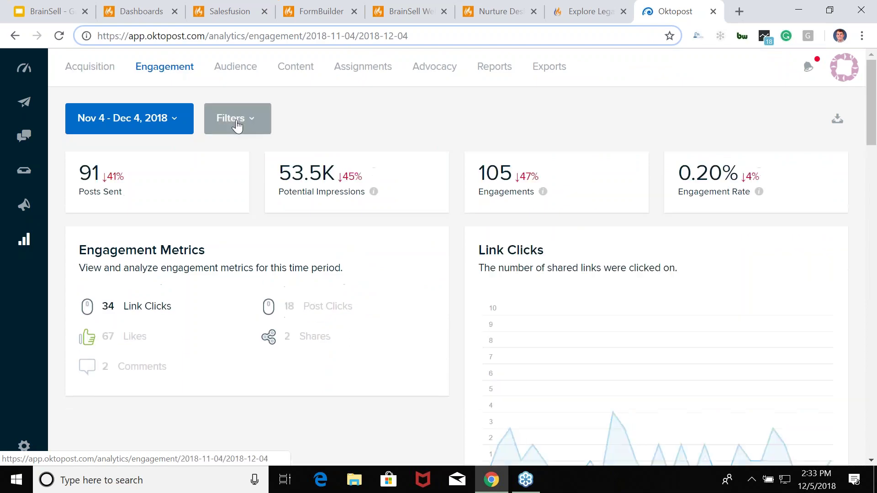
scroll(238, 127, down, 7)
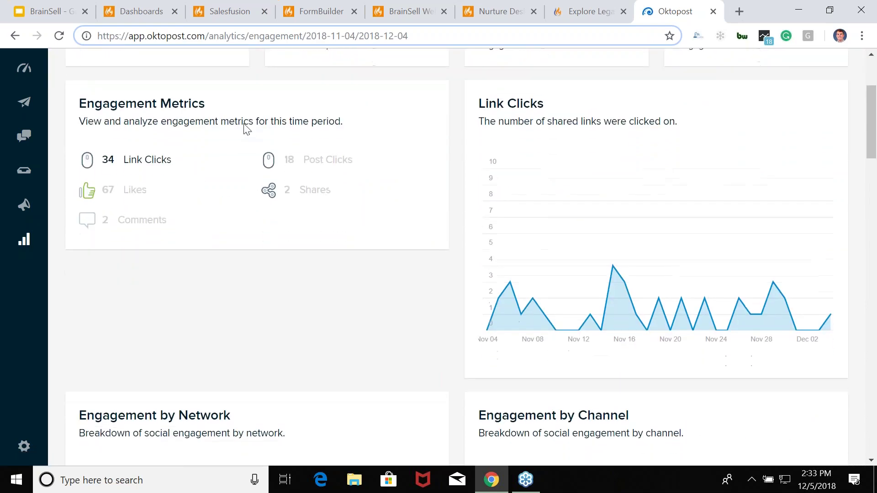
scroll(324, 253, down, 3)
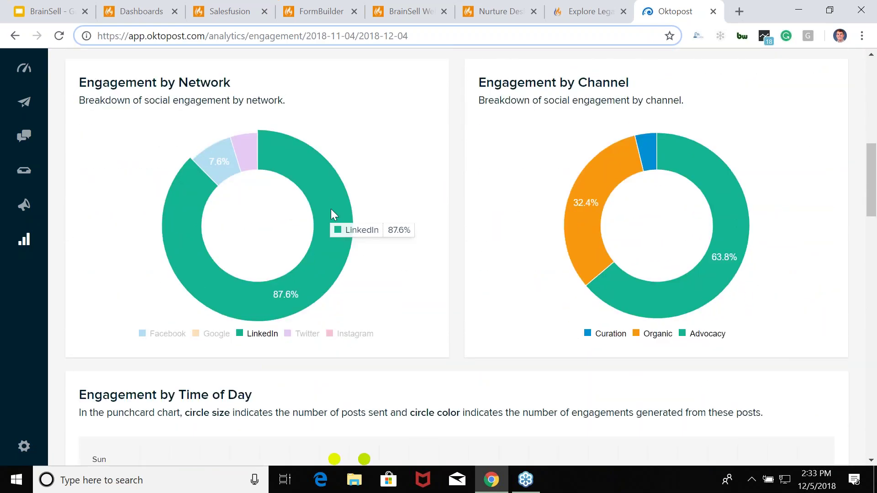
scroll(372, 137, down, 5)
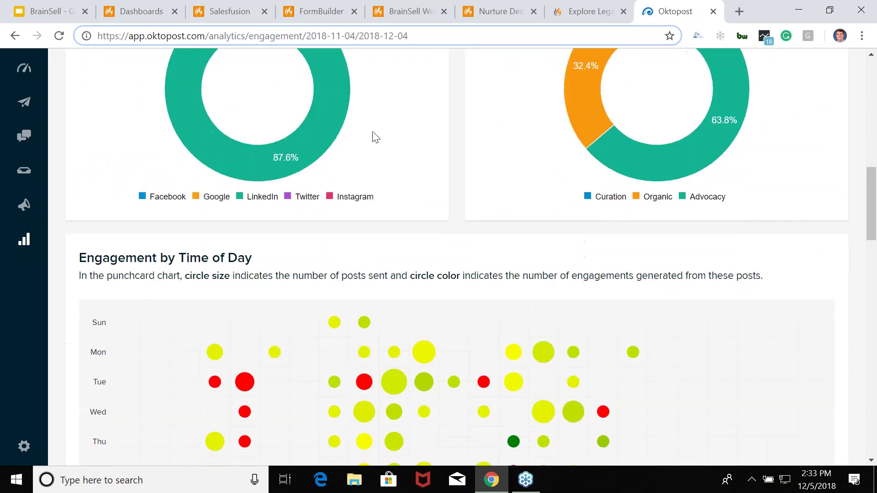
mouse_move(428, 317)
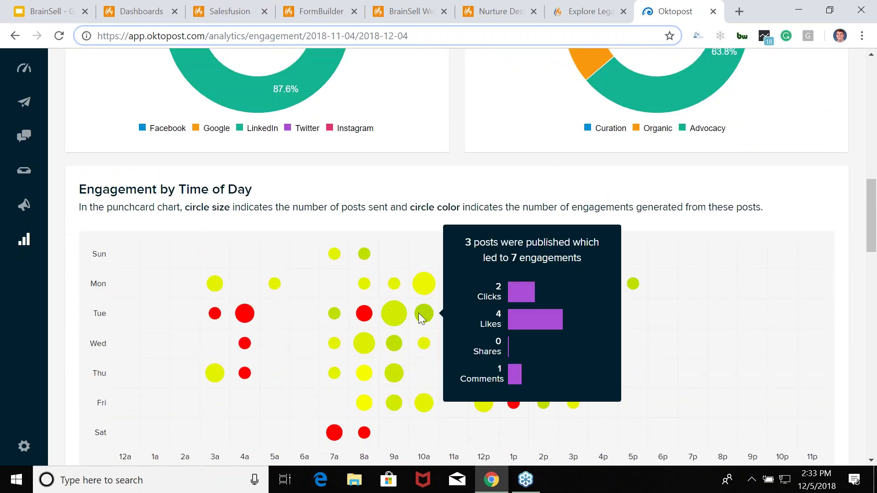
mouse_move(426, 344)
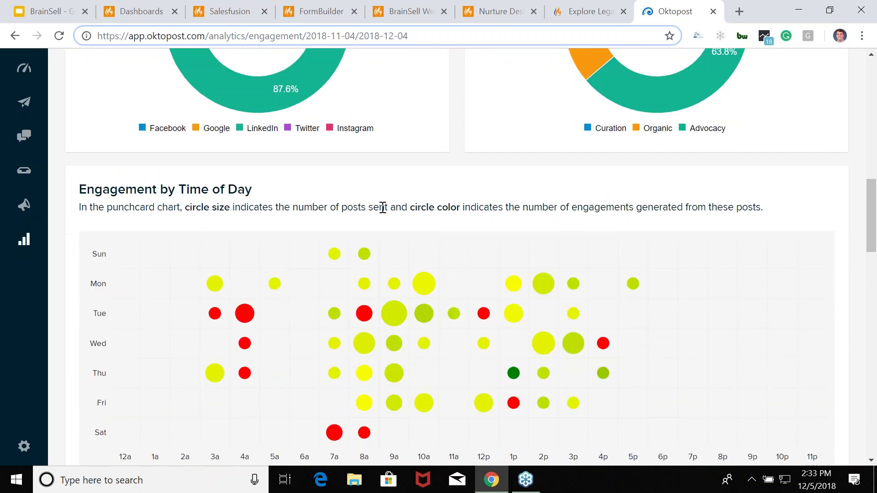
scroll(384, 163, down, 2)
scroll(271, 168, down, 4)
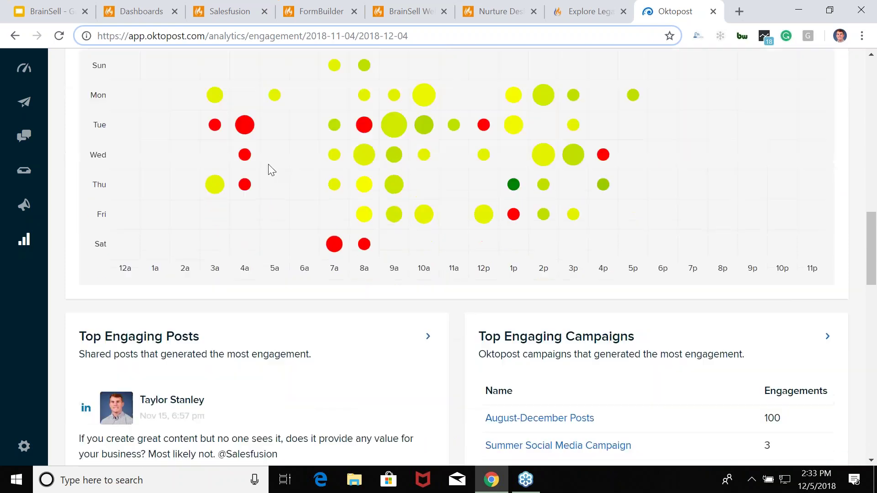
scroll(388, 292, up, 15)
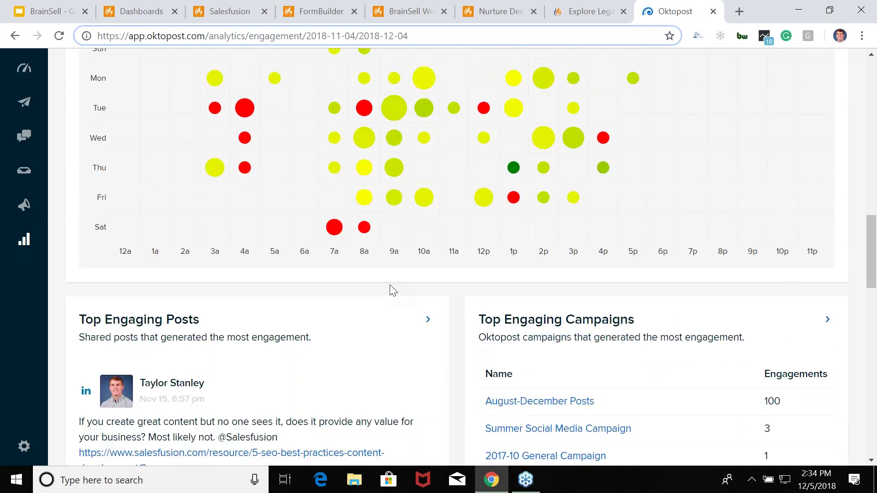
scroll(424, 224, up, 4)
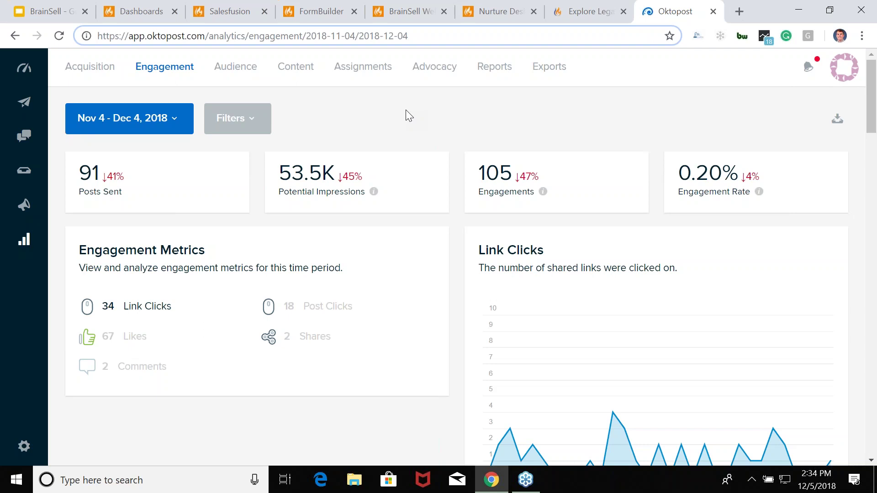
- Switch to the Contact Us form's actions and submission rules in the Salesfusion FormBuilder
click(327, 13)
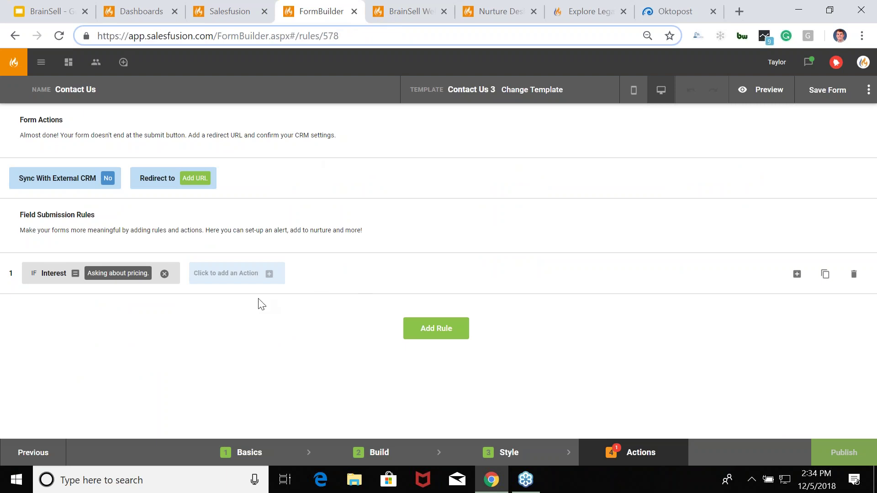
- Add an Alert User action to the "Asking about pricing." interest rule, choosing the account user by name as recipient
click(234, 273)
click(367, 308)
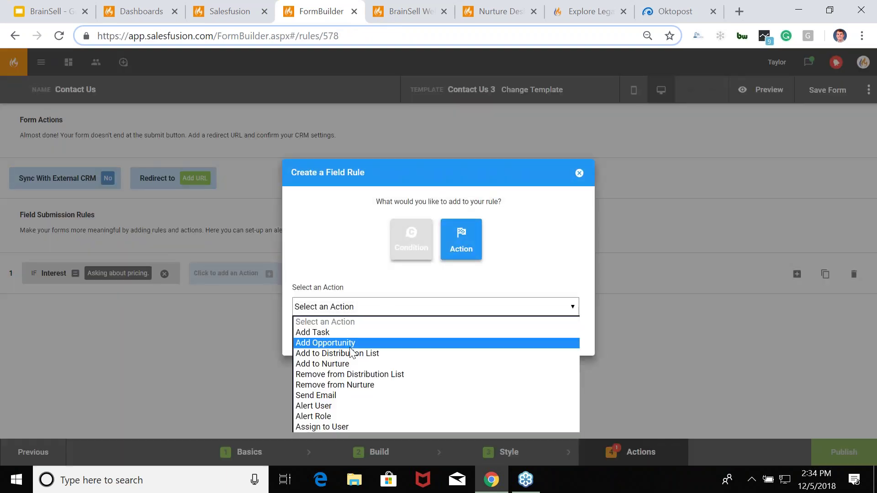
click(331, 406)
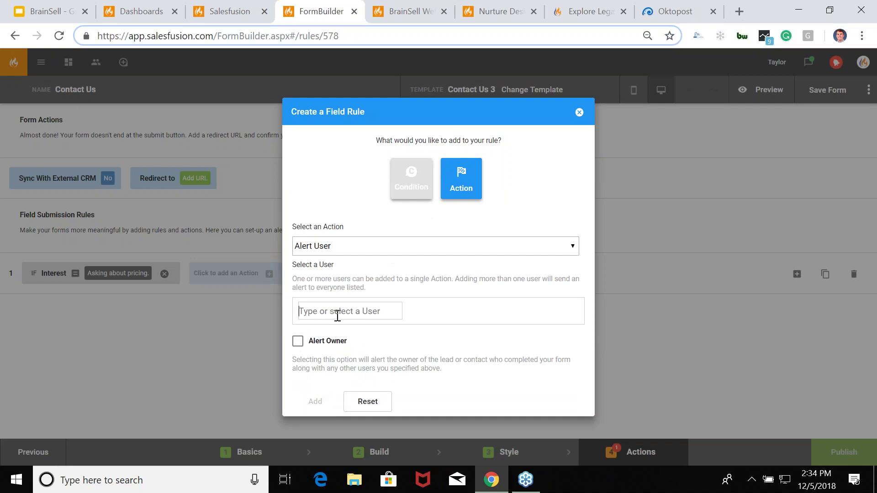
text(Tayl)
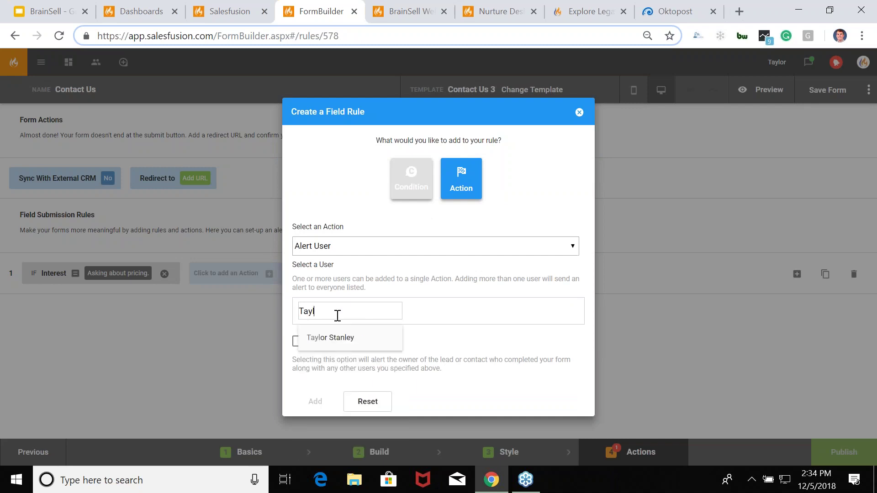
click(361, 347)
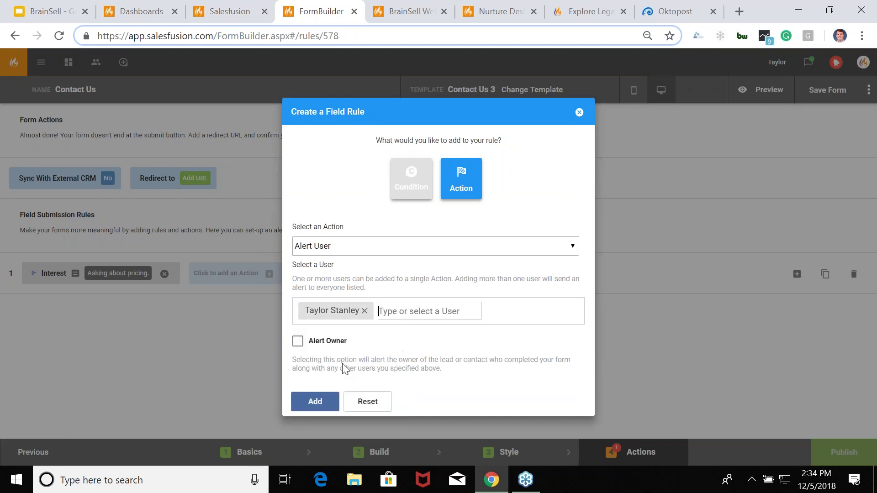
click(315, 402)
click(168, 178)
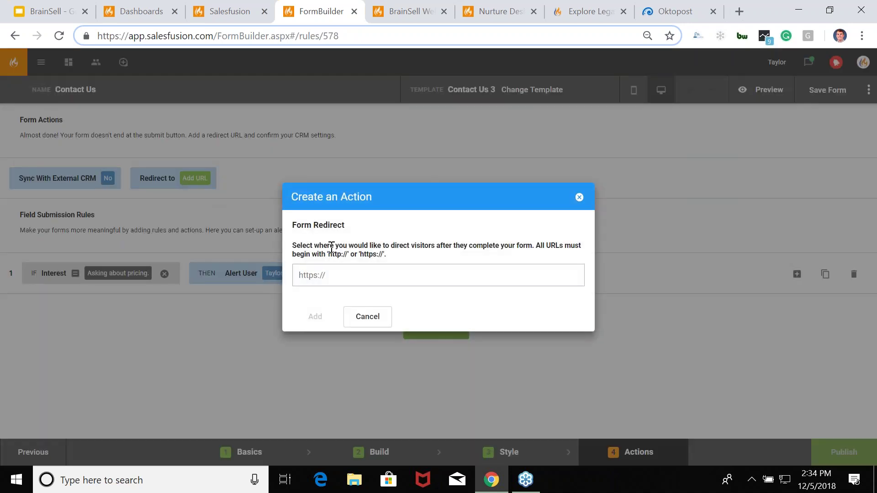
click(337, 274)
click(357, 330)
click(308, 316)
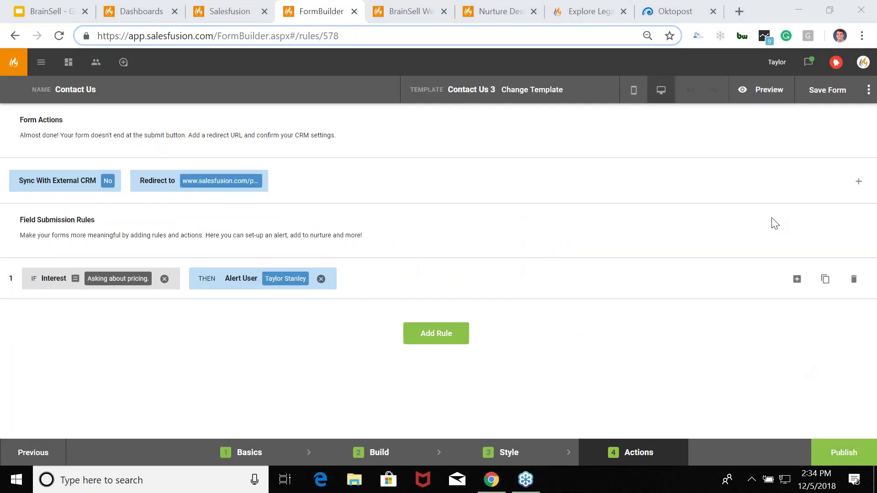
click(835, 454)
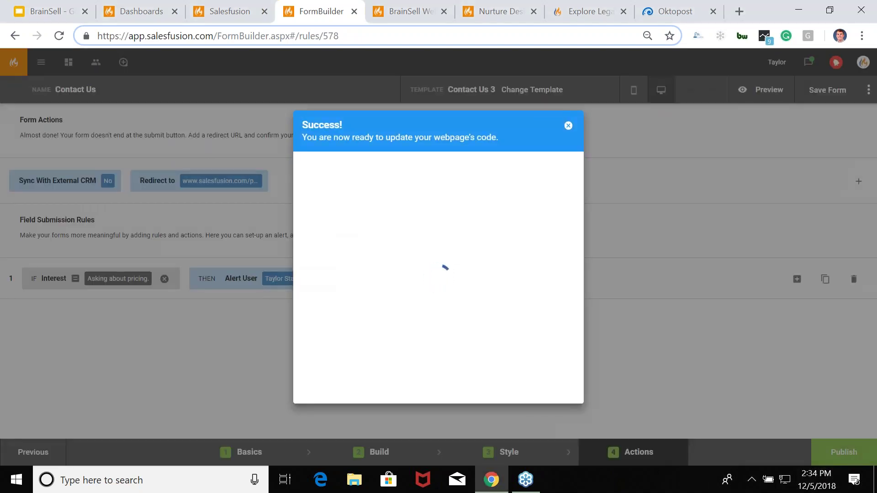